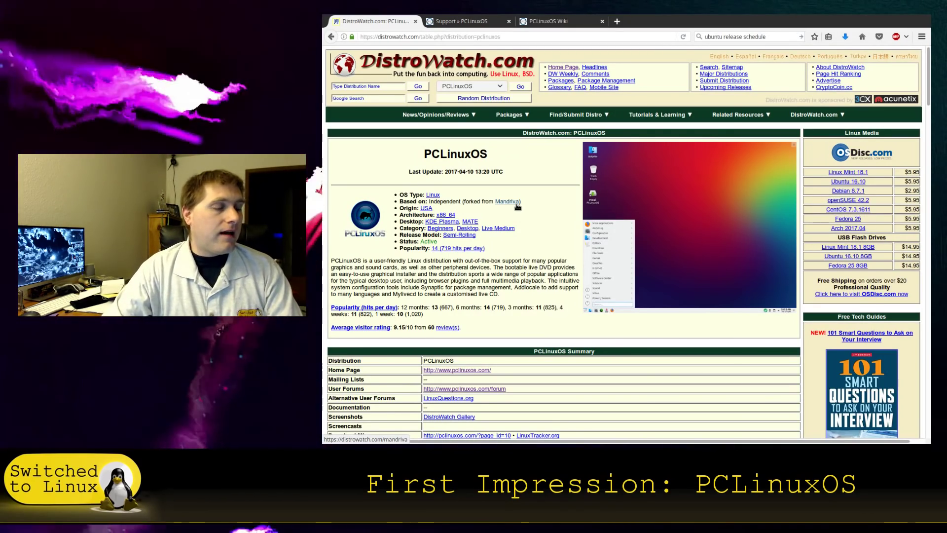
Switch to the open PCLinuxOS website and look over its home page.
click(494, 23)
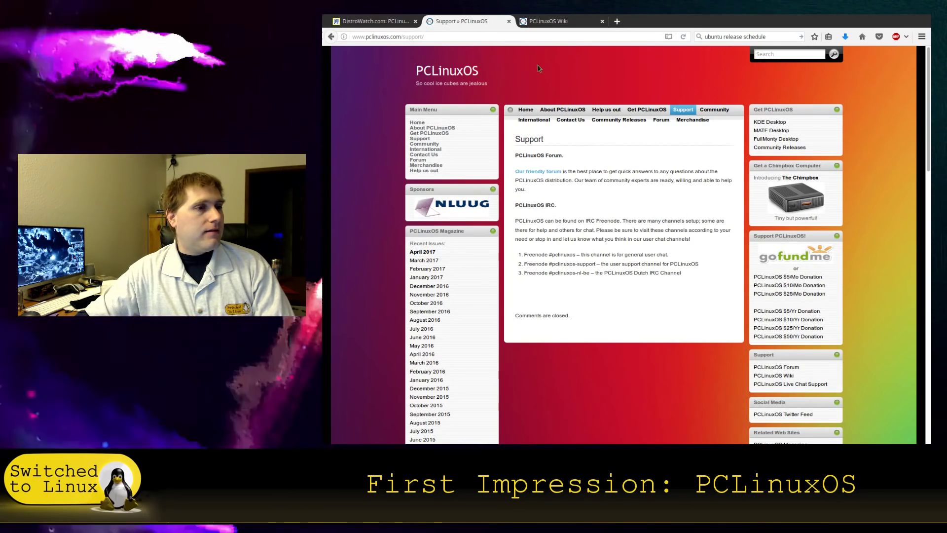
click(526, 109)
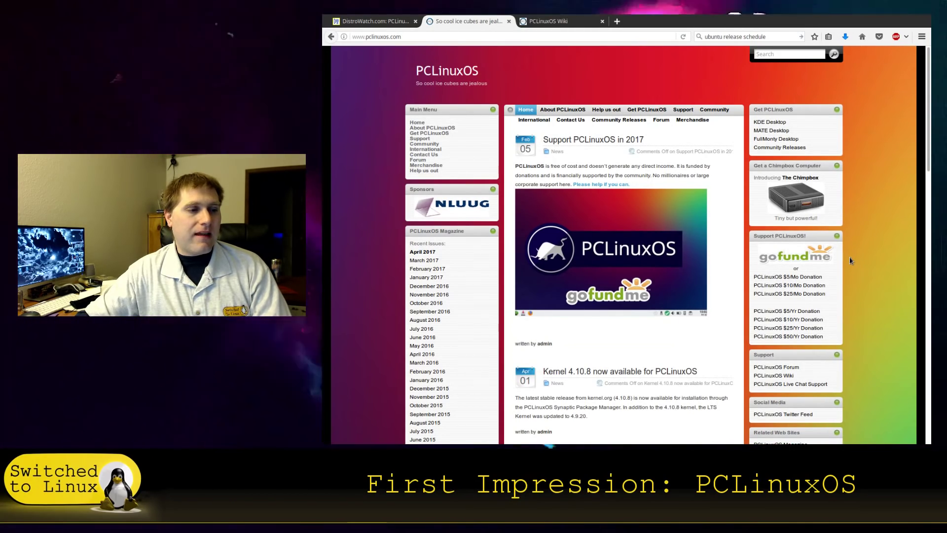
scroll(849, 257, down, 5)
scroll(845, 295, up, 5)
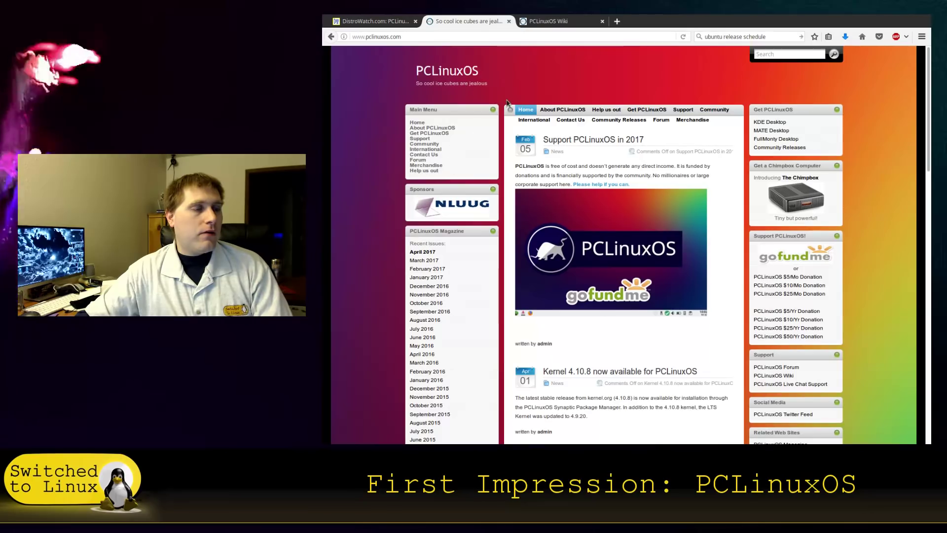
scroll(567, 158, down, 7)
scroll(641, 207, up, 7)
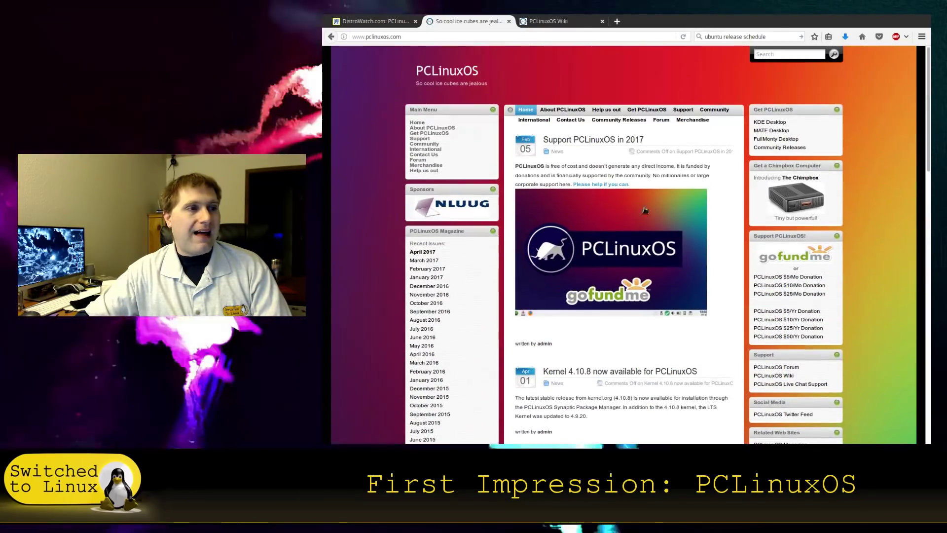
Read through the About PCLinuxOS page, including its hardware requirements and help sections.
click(560, 120)
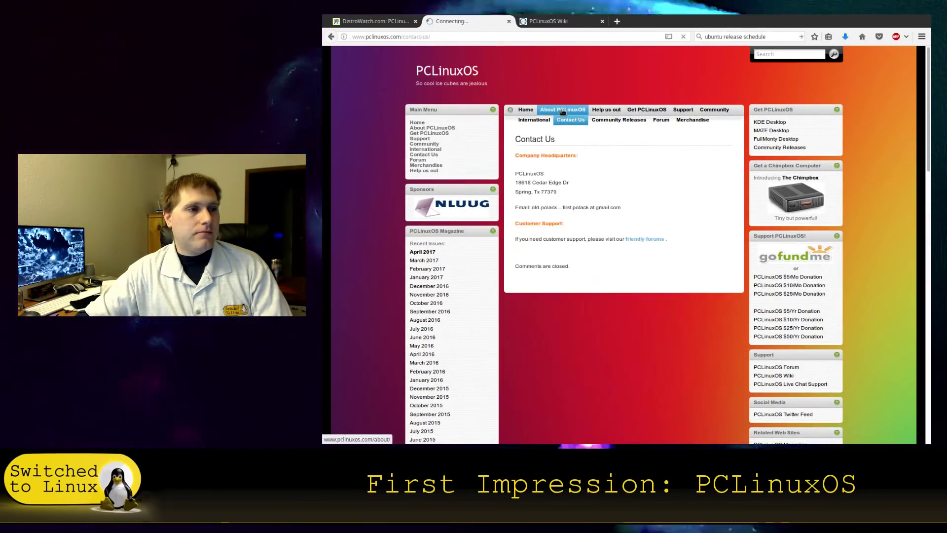
scroll(636, 266, down, 2)
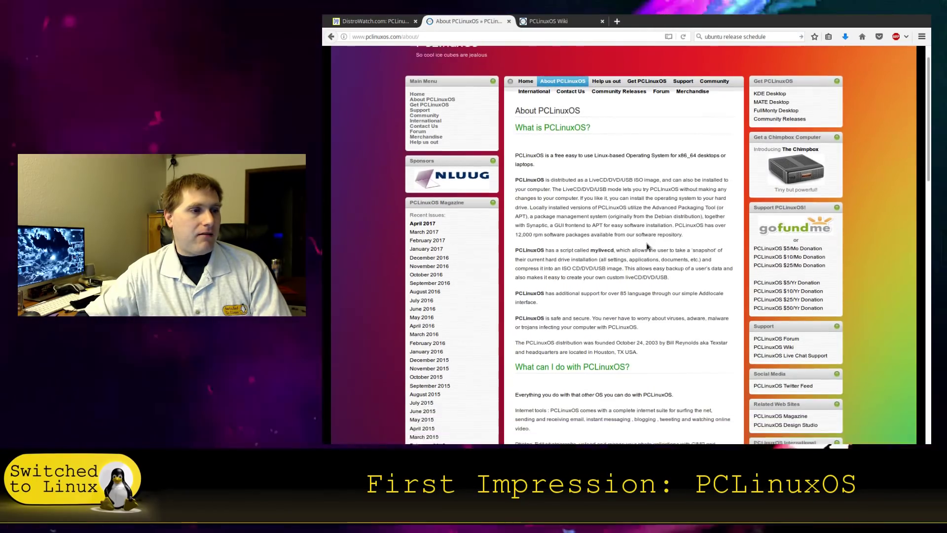
scroll(630, 287, down, 10)
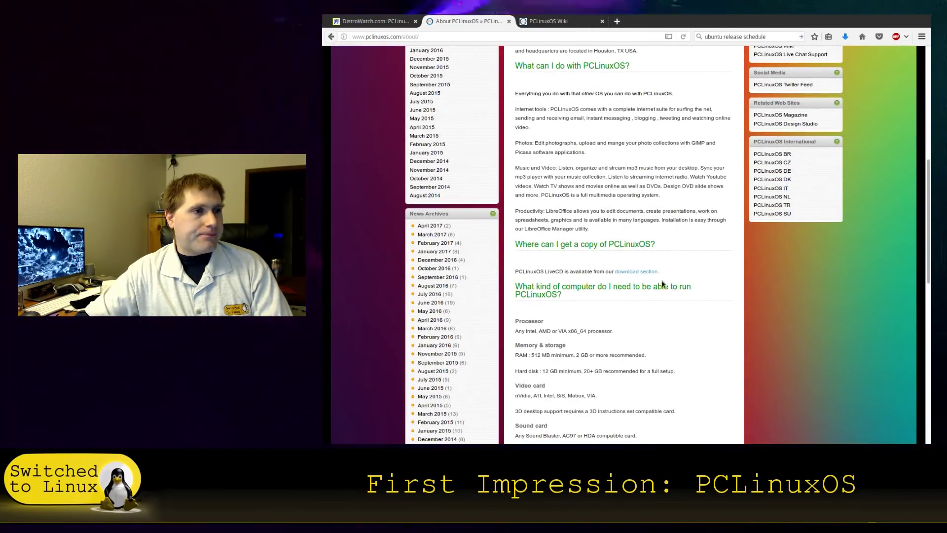
scroll(632, 146, down, 13)
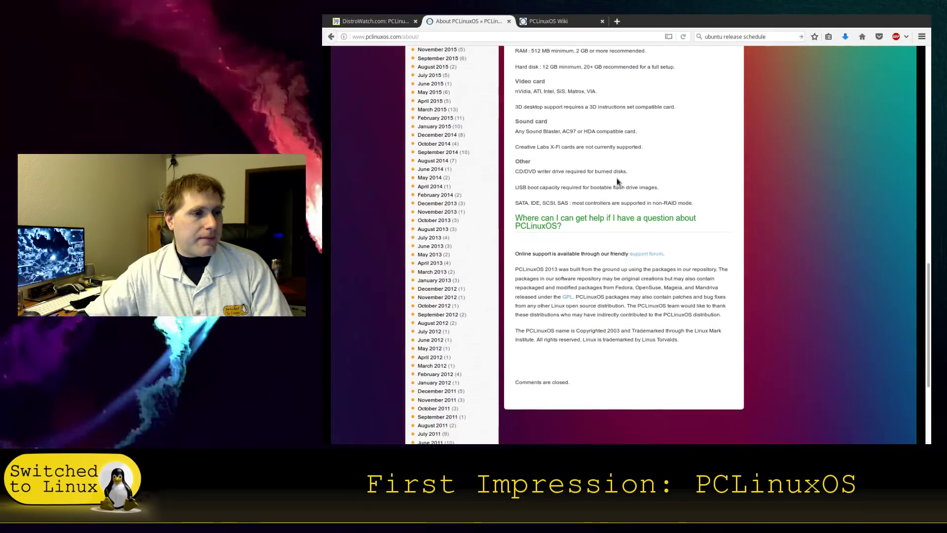
scroll(625, 226, up, 7)
scroll(625, 226, up, 15)
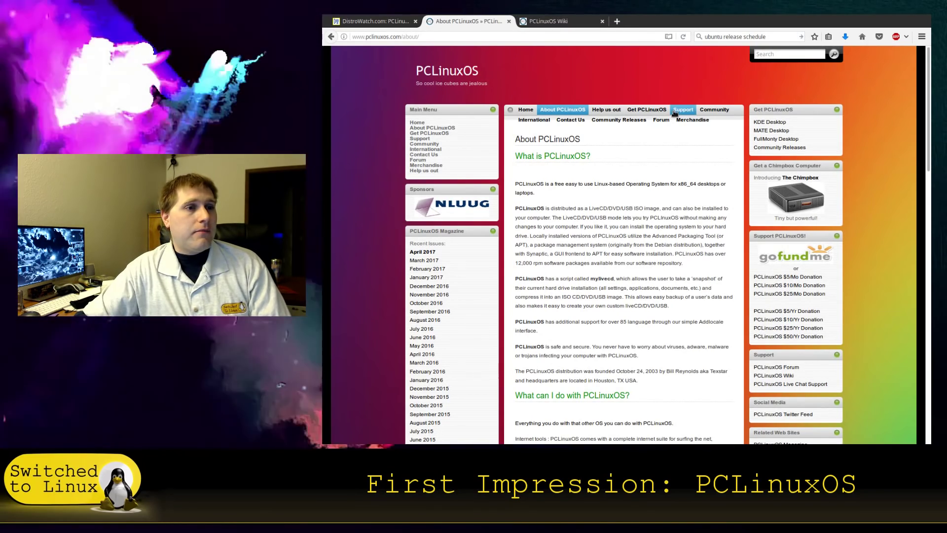
Open the Support page in a separate tab and go through the forum's General News and Announcements board to the PCLinuxOS Wiki topic.
middle_click(690, 117)
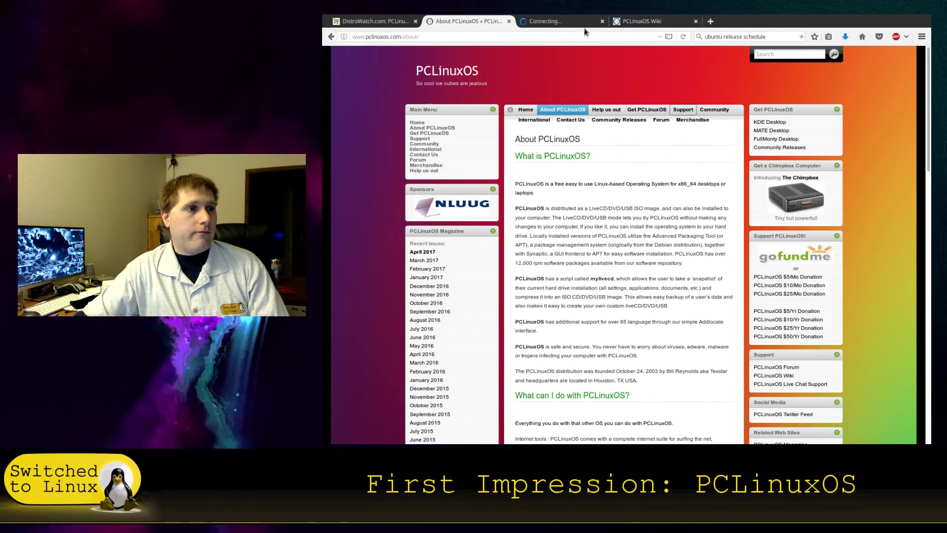
click(563, 24)
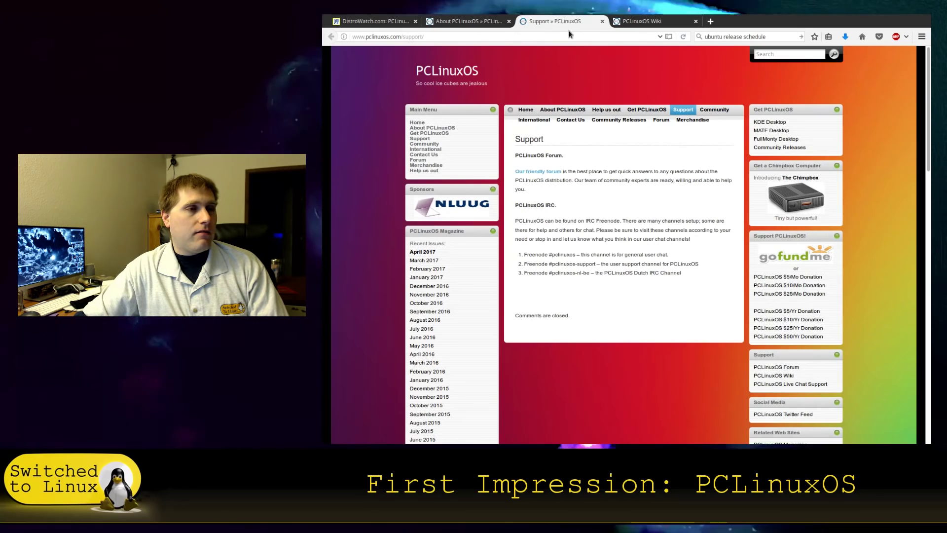
click(552, 171)
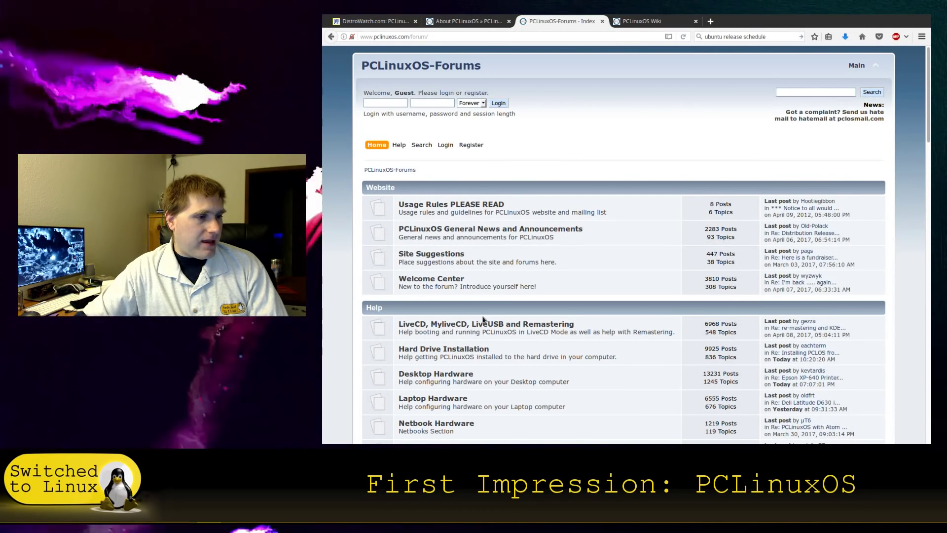
click(543, 230)
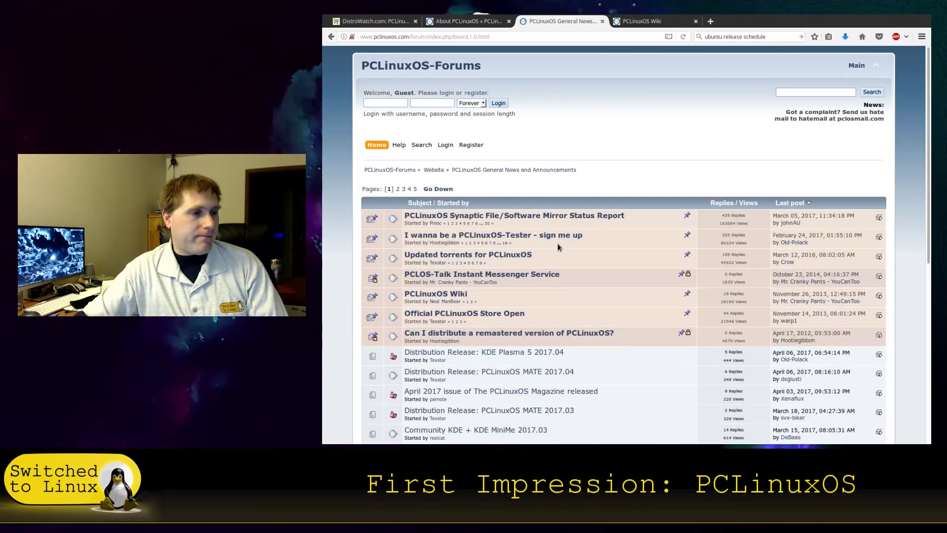
click(439, 294)
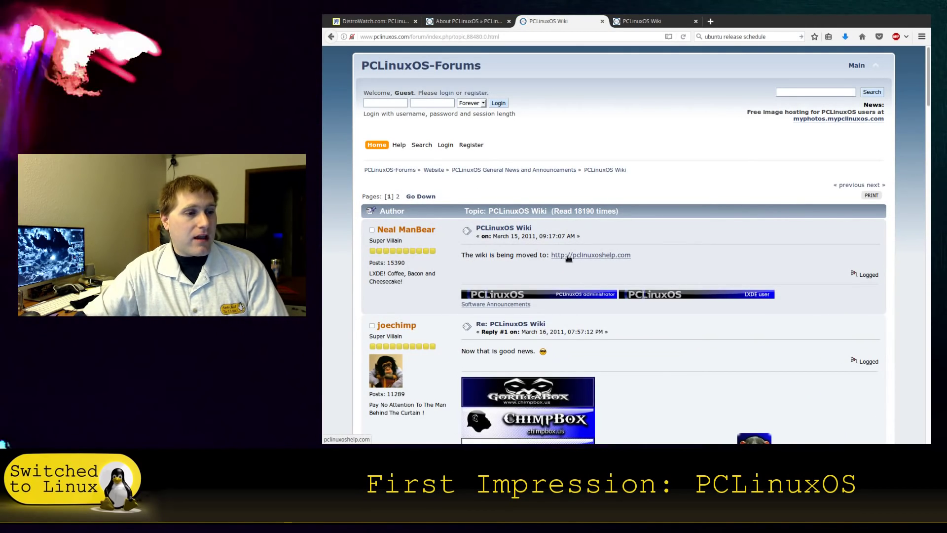
Open the pclinuxoshelp.com link from the wiki topic and look over the Knowledge Base main page.
click(656, 23)
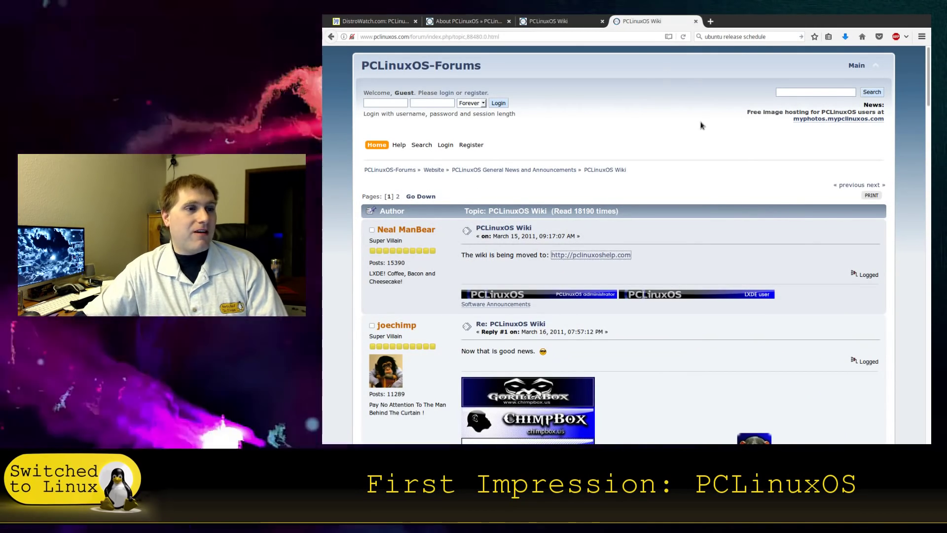
click(591, 256)
click(603, 22)
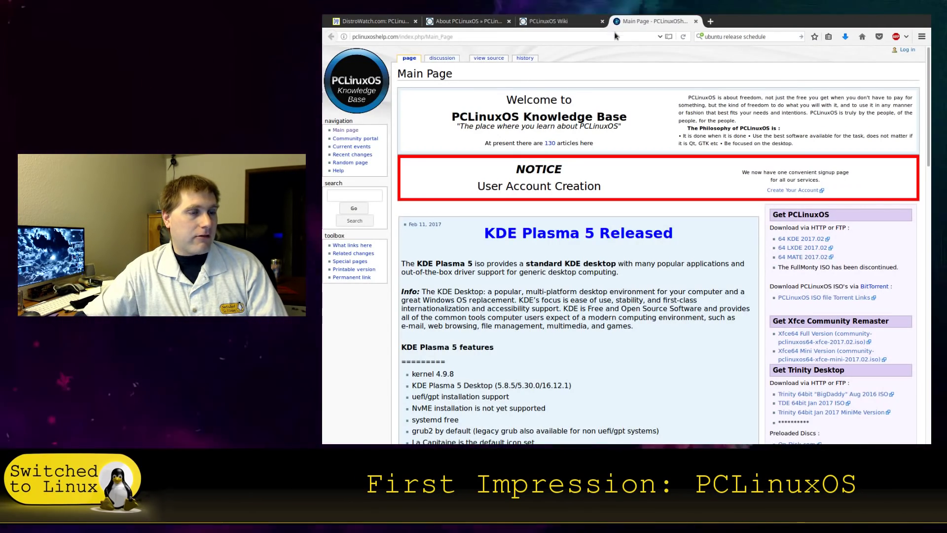
scroll(575, 246, down, 6)
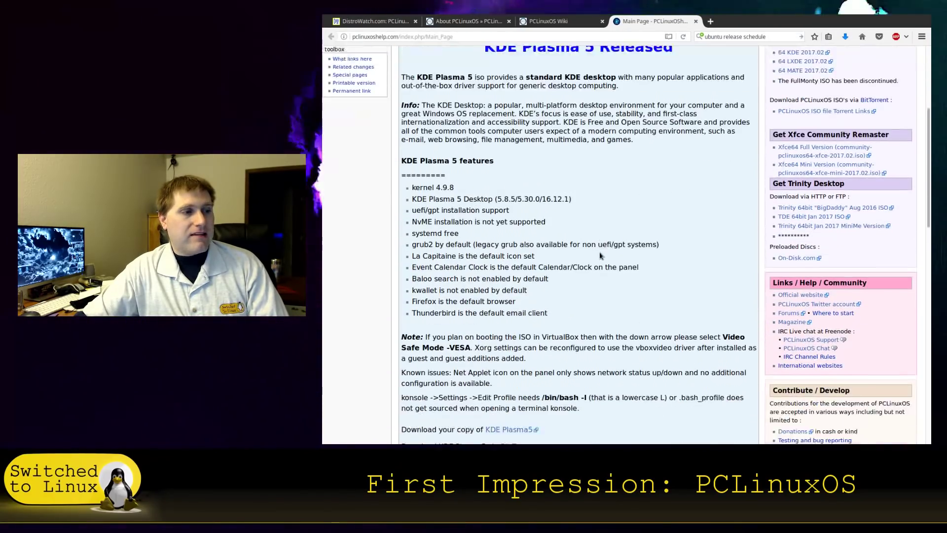
scroll(623, 244, up, 6)
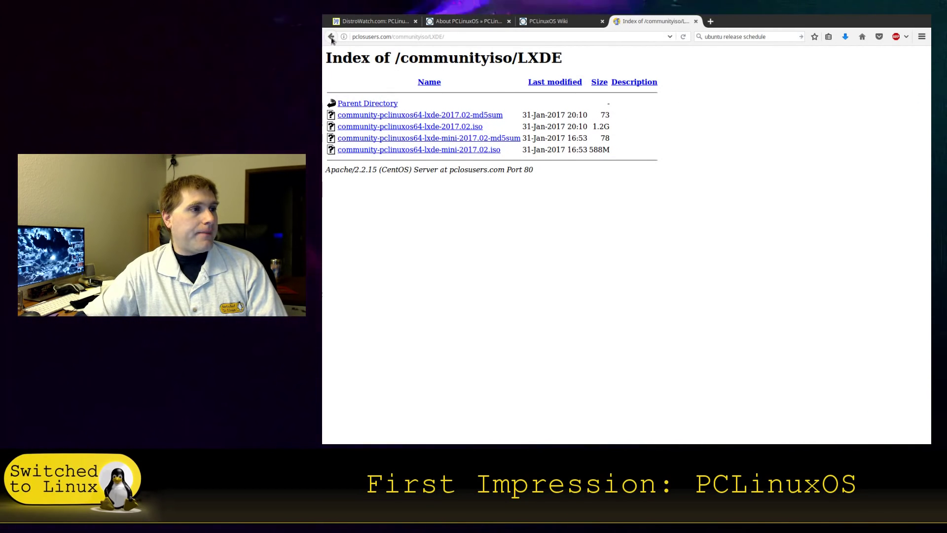
Leave the LXDE file index, return to the PCLinuxOS website and review the KDE Desktop page down to its download mirrors.
click(331, 37)
click(541, 24)
click(466, 21)
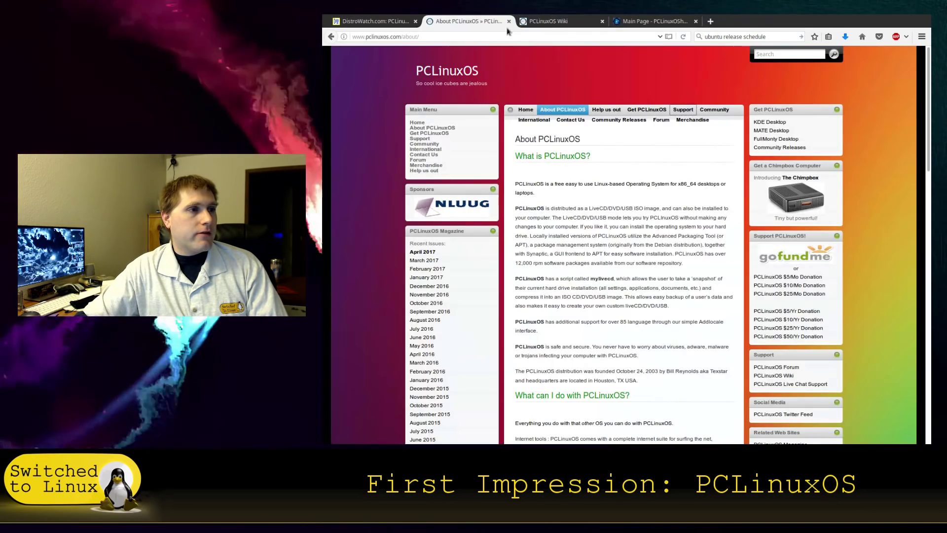
click(629, 109)
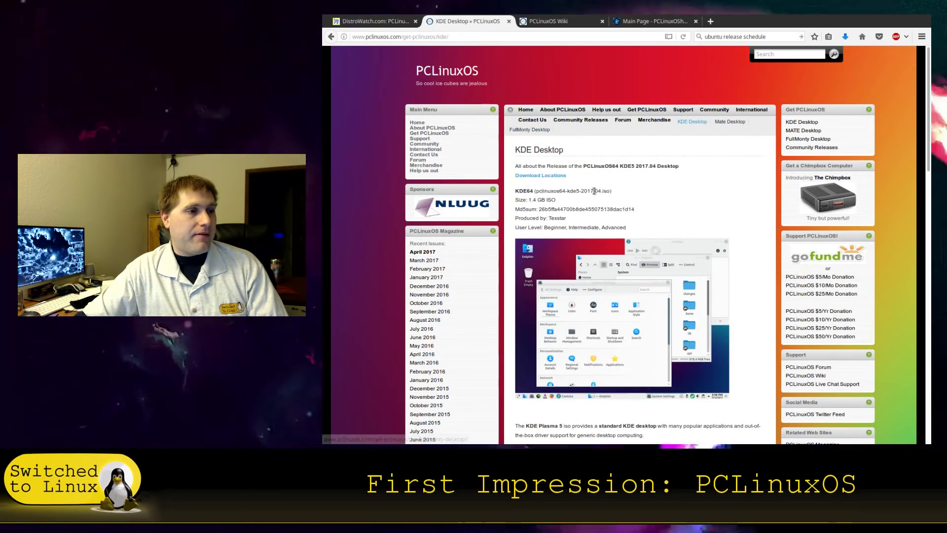
scroll(603, 209, down, 5)
scroll(602, 209, down, 12)
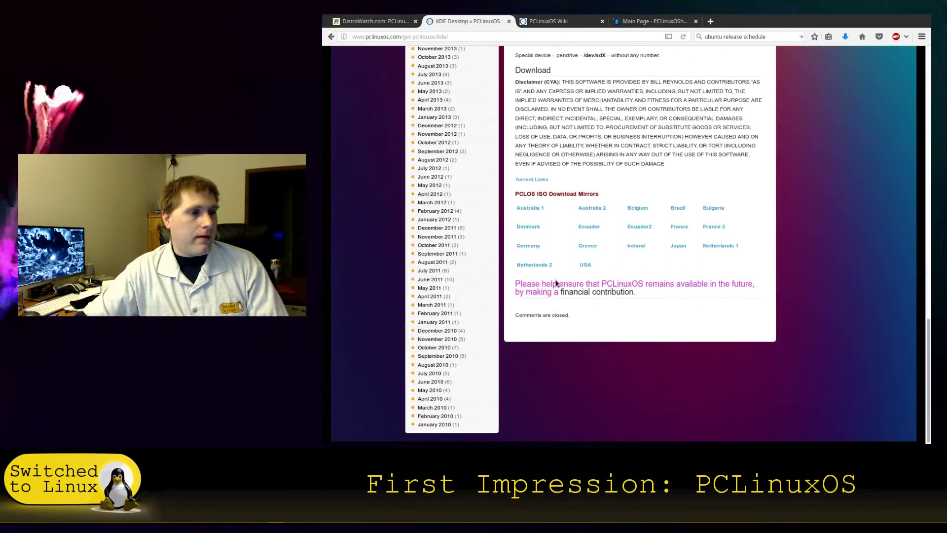
scroll(556, 283, up, 17)
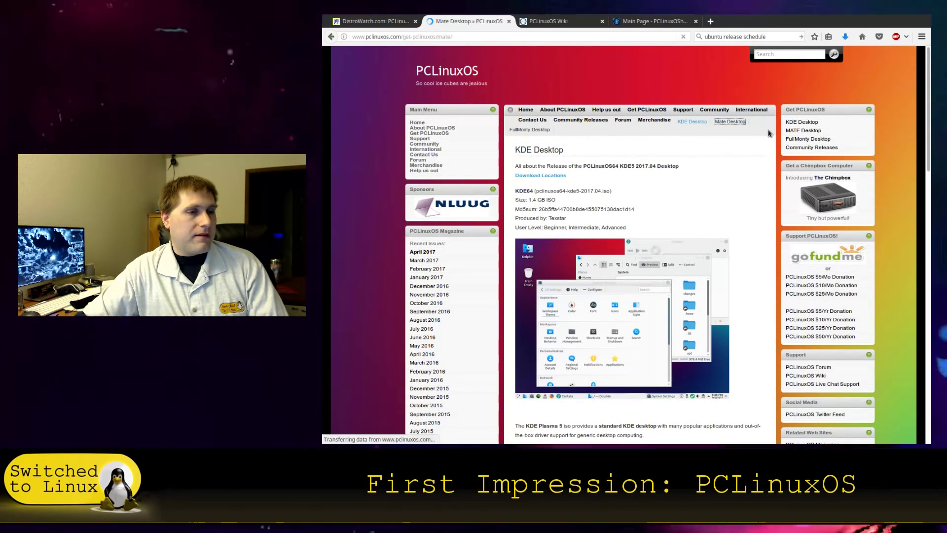
Review the features and hardware requirements on the Mate Desktop page.
scroll(639, 237, down, 10)
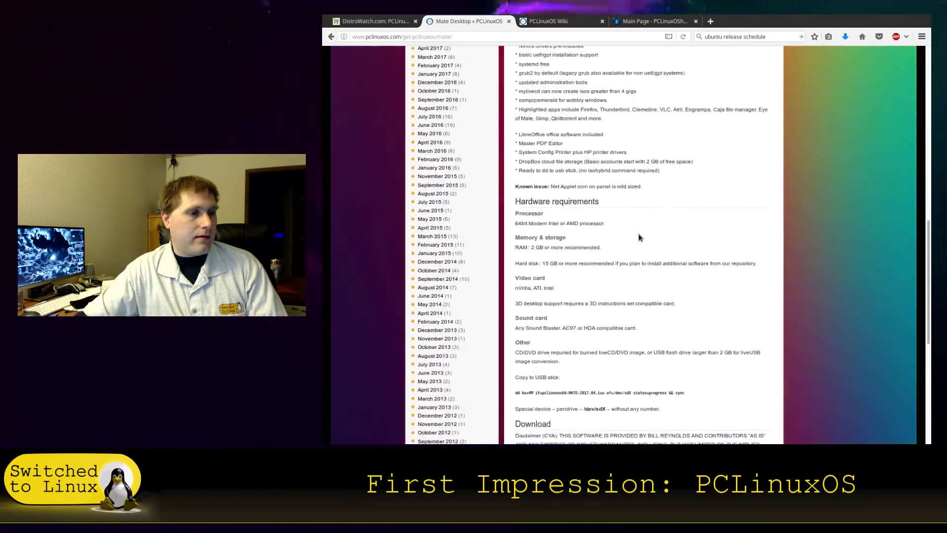
scroll(639, 238, down, 6)
scroll(638, 237, up, 8)
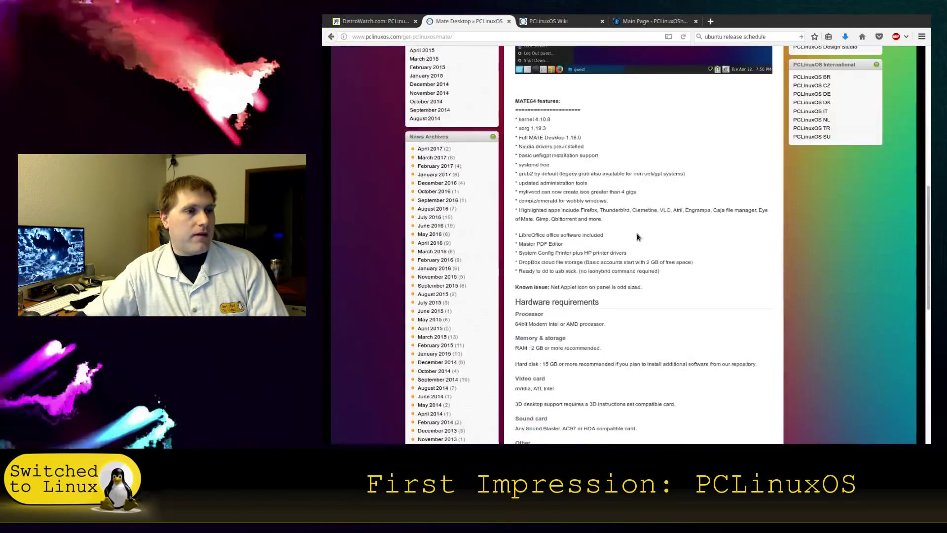
scroll(638, 237, up, 10)
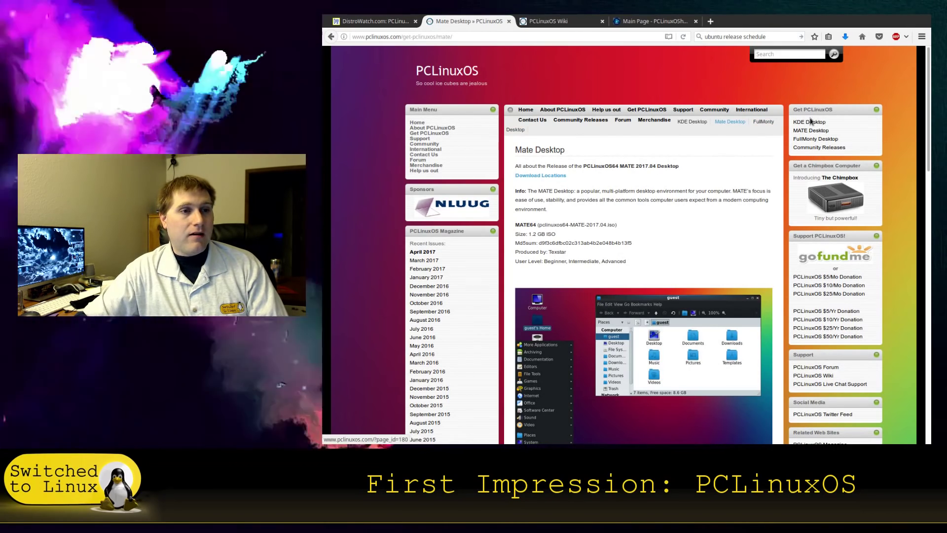
Examine the related-site and international links beside the Mate Desktop article, plus the download mirrors at its end.
scroll(814, 348, down, 5)
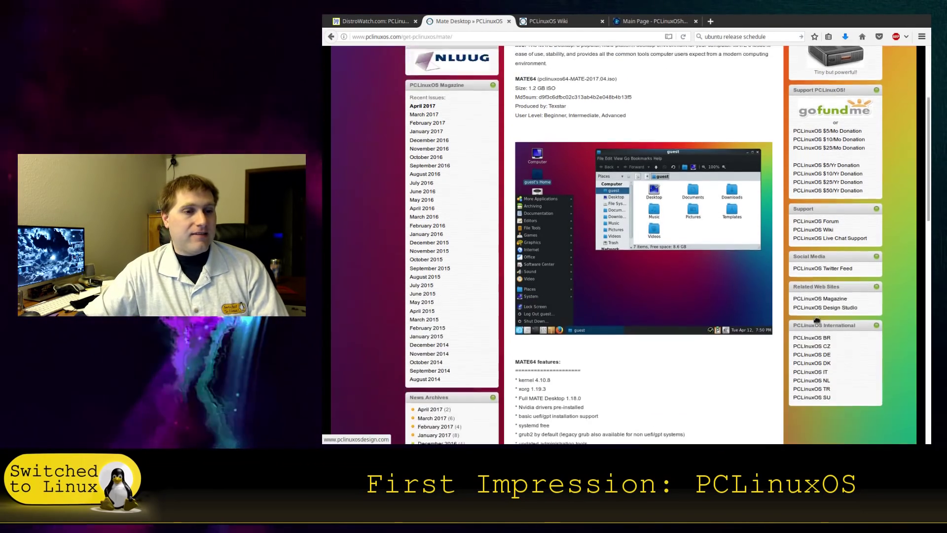
scroll(813, 349, up, 1)
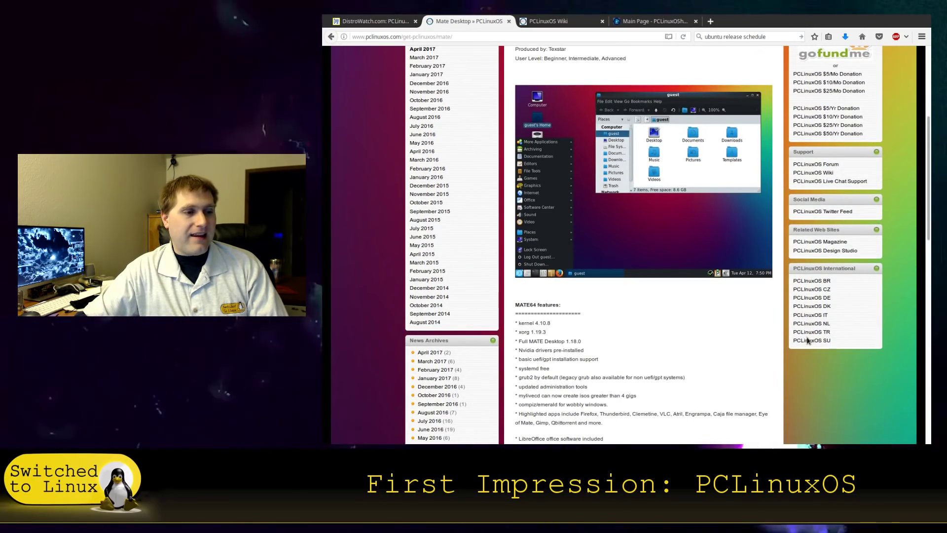
scroll(808, 341, up, 4)
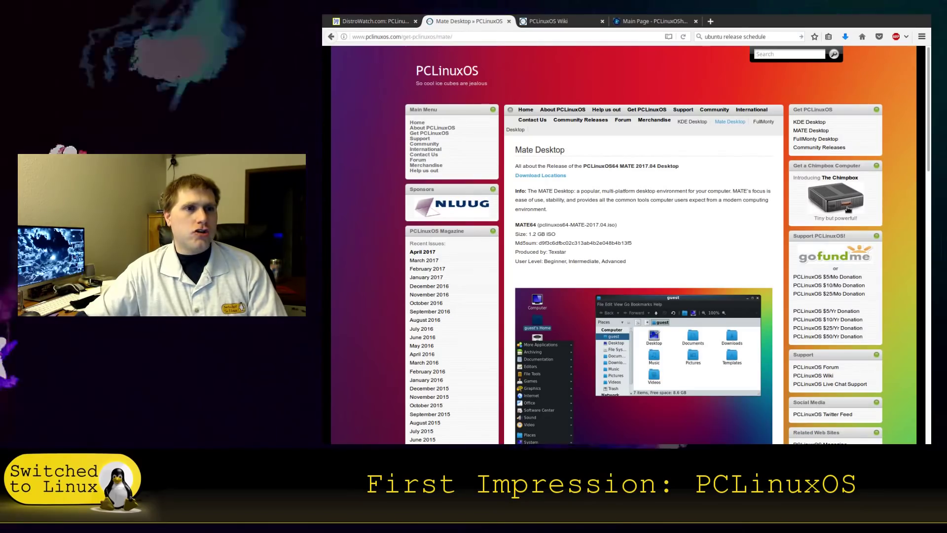
scroll(848, 209, down, 15)
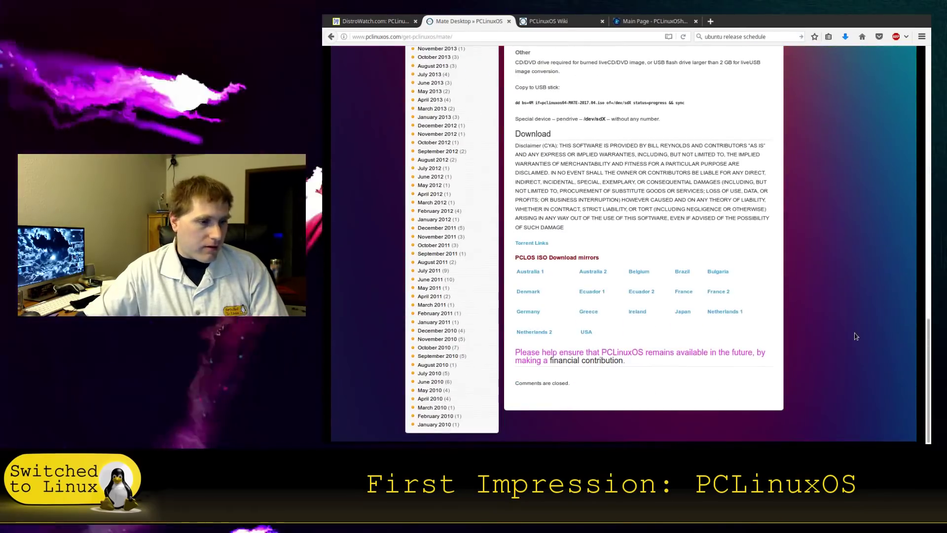
scroll(857, 340, up, 15)
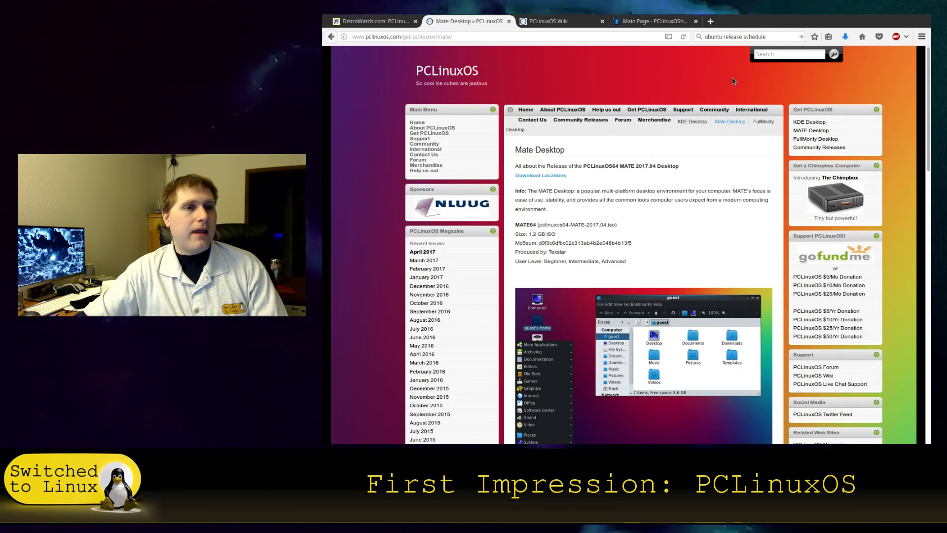
Return to the Knowledge Base main page and examine its KDE Plasma 5 release notes and table of contents.
click(562, 22)
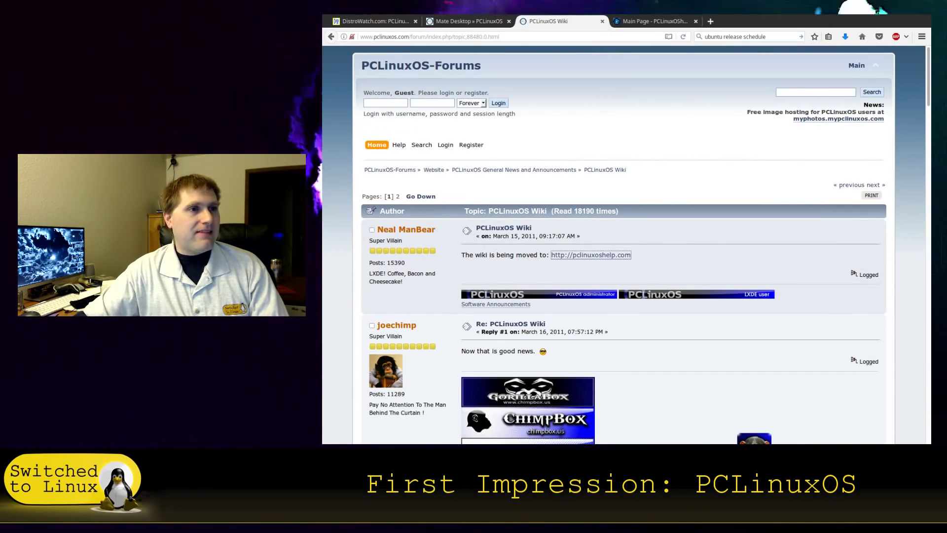
click(656, 22)
scroll(620, 173, down, 5)
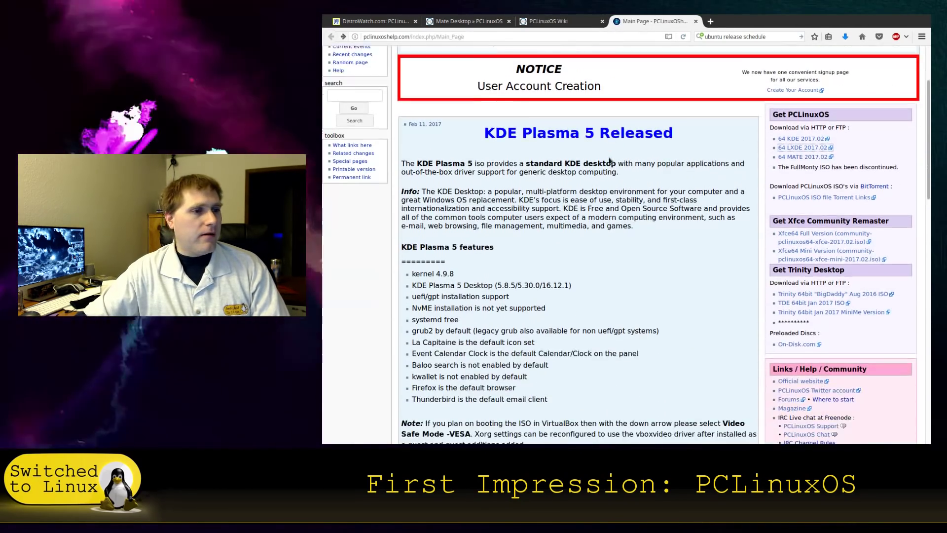
scroll(620, 172, down, 10)
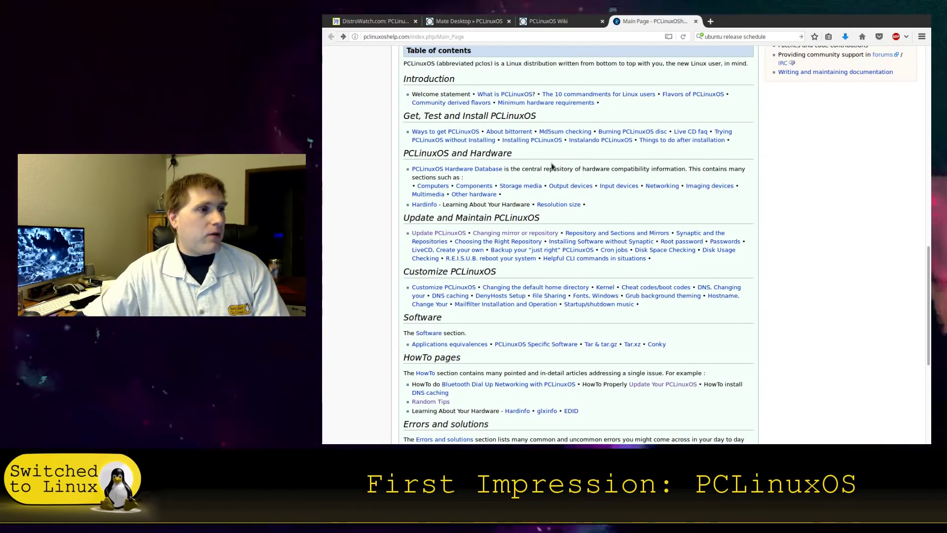
scroll(551, 167, up, 10)
scroll(546, 185, down, 4)
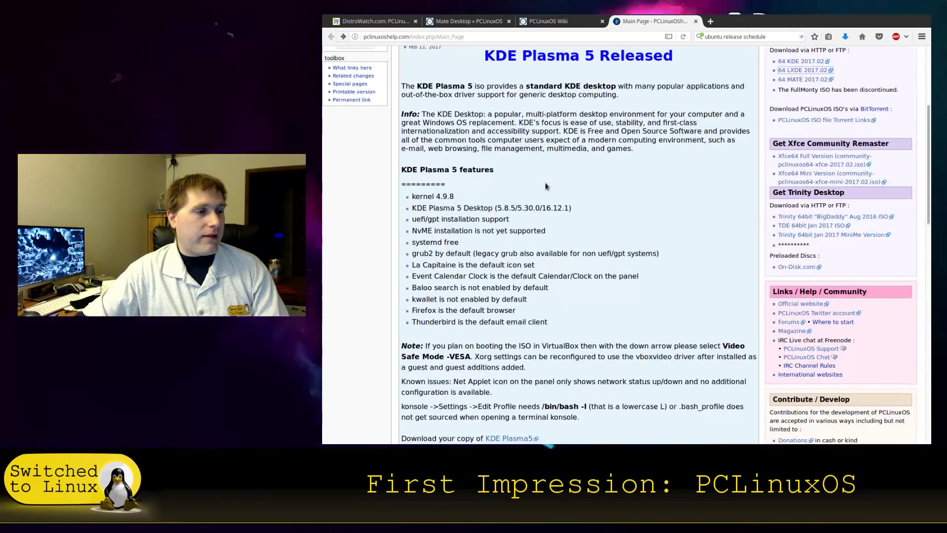
scroll(546, 186, down, 7)
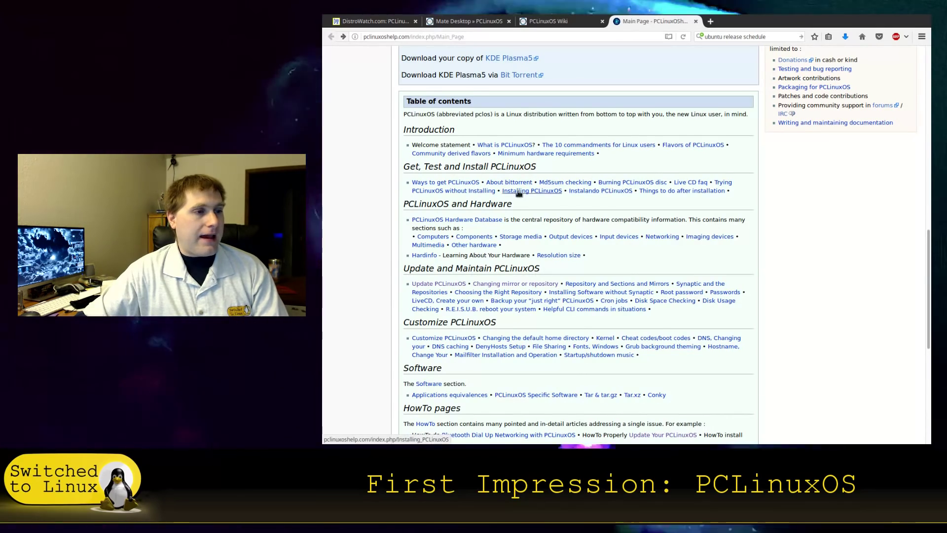
Review the rest of the Knowledge Base table of contents, from hardware and customization to software, HowTo, errors and advanced topics.
scroll(580, 196, down, 2)
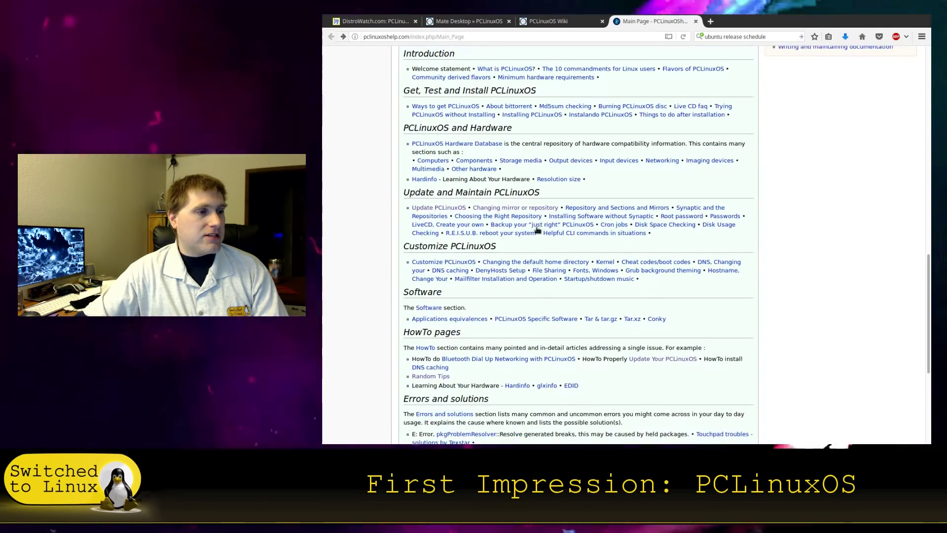
scroll(671, 259, down, 2)
scroll(552, 233, down, 2)
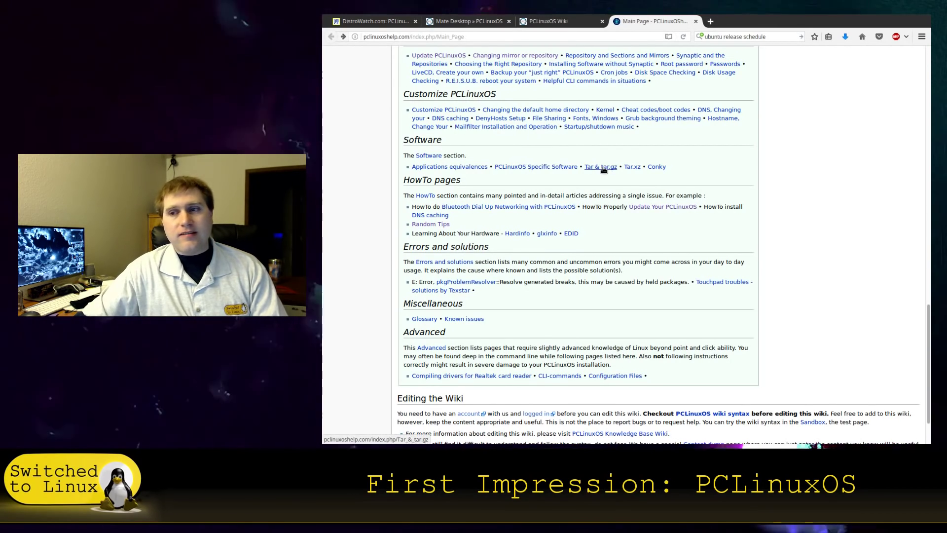
Return to the PCLinuxOS forum, open its home index and review the desktop, software, fun, international and developer boards.
click(547, 21)
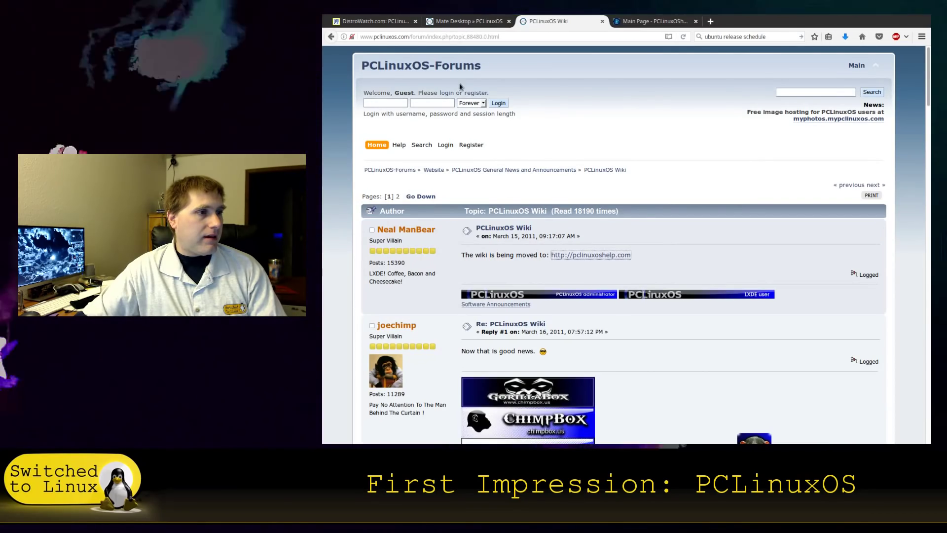
click(377, 145)
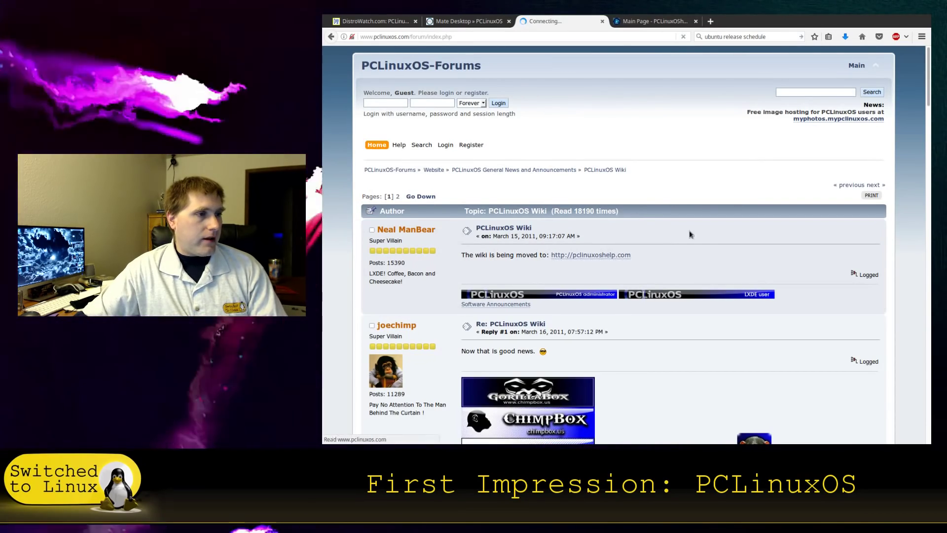
scroll(657, 299, down, 10)
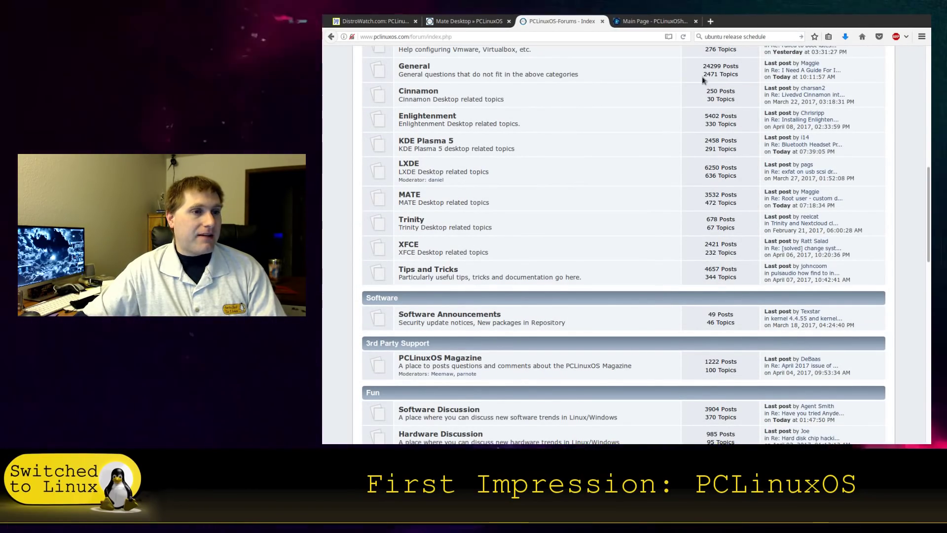
scroll(690, 296, down, 9)
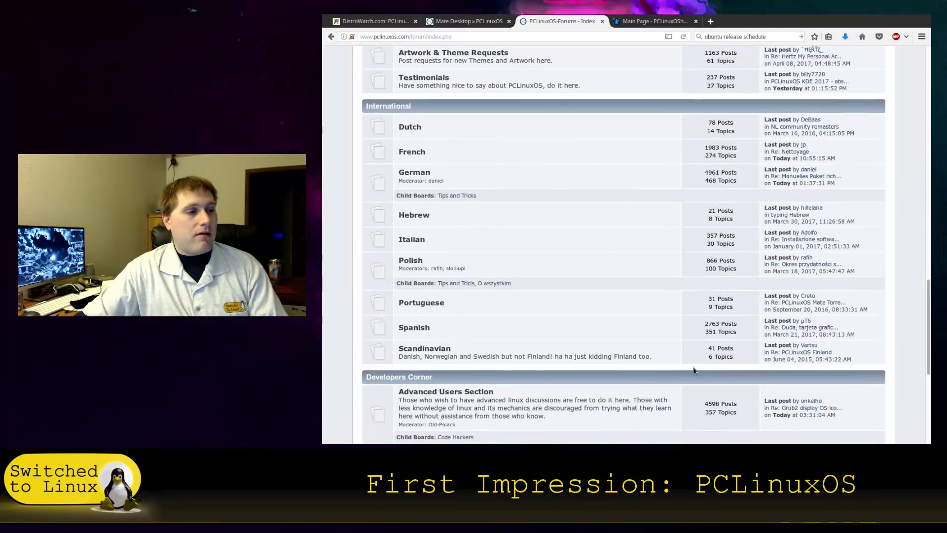
scroll(693, 370, down, 5)
scroll(672, 395, up, 8)
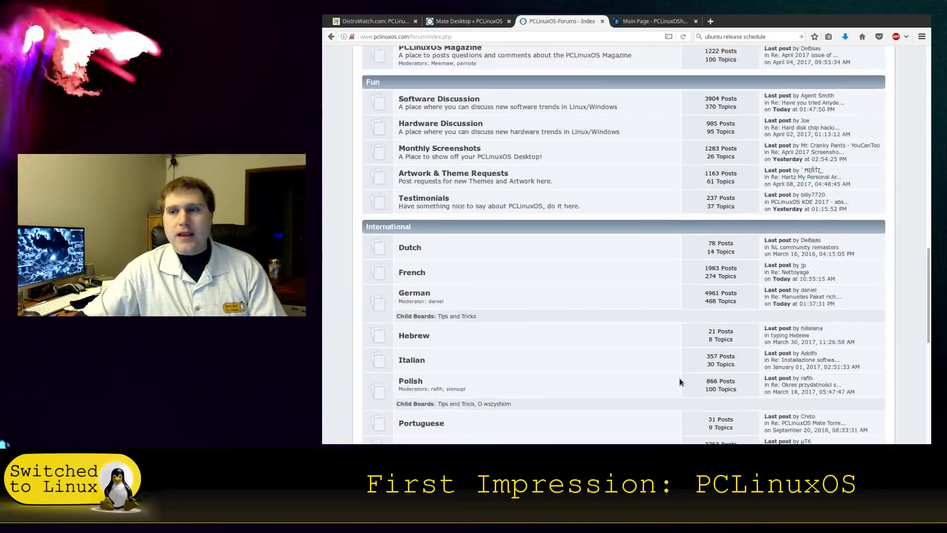
scroll(680, 381, up, 10)
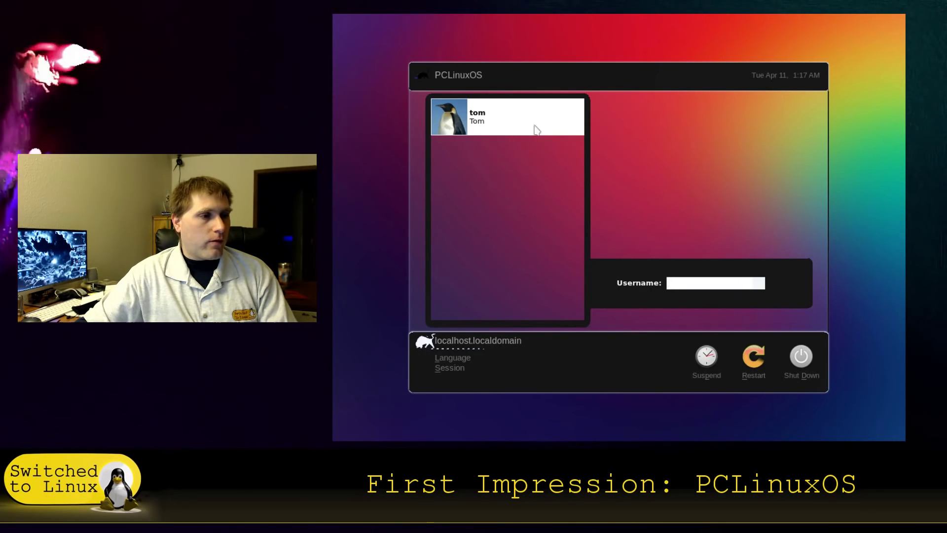
Log in to the listed PCLinuxOS user account with its password and close the Dropbox sign-in window.
click(486, 115)
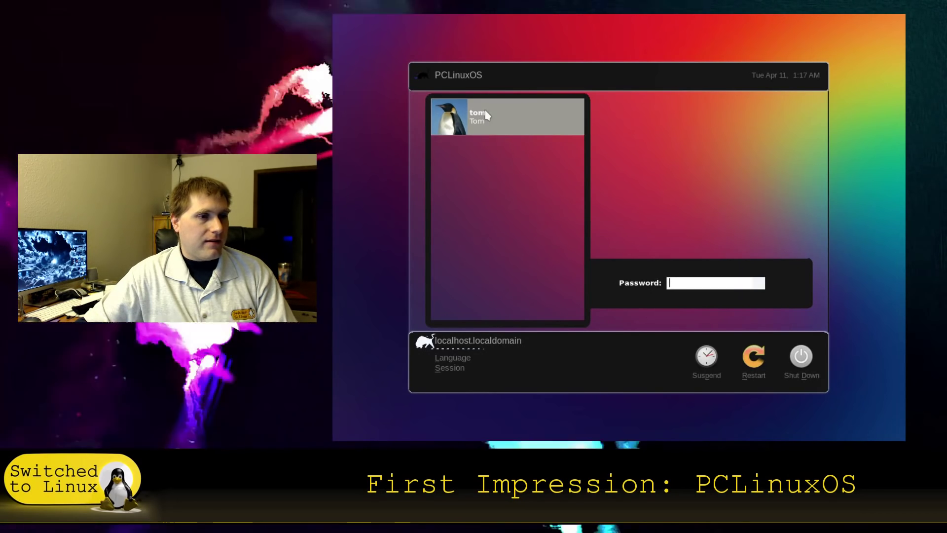
click(487, 117)
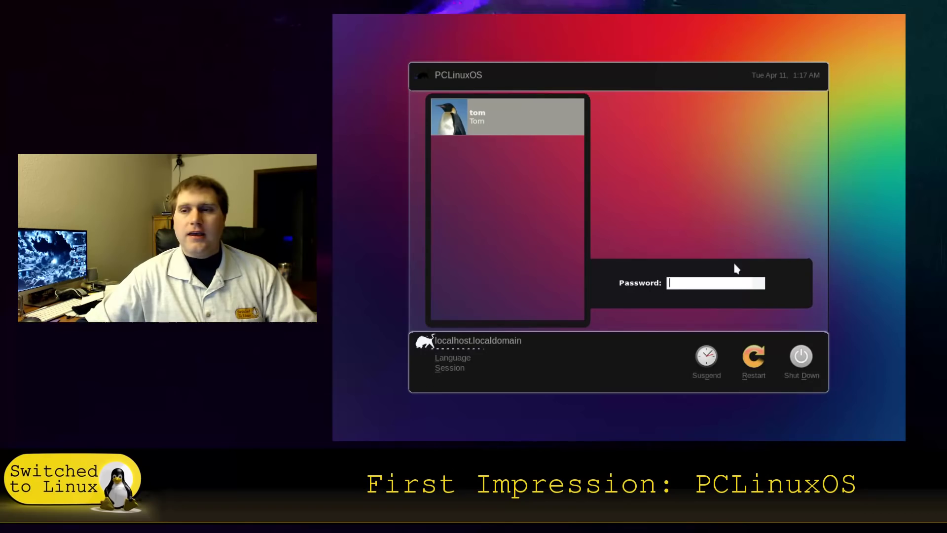
text(•••••••)
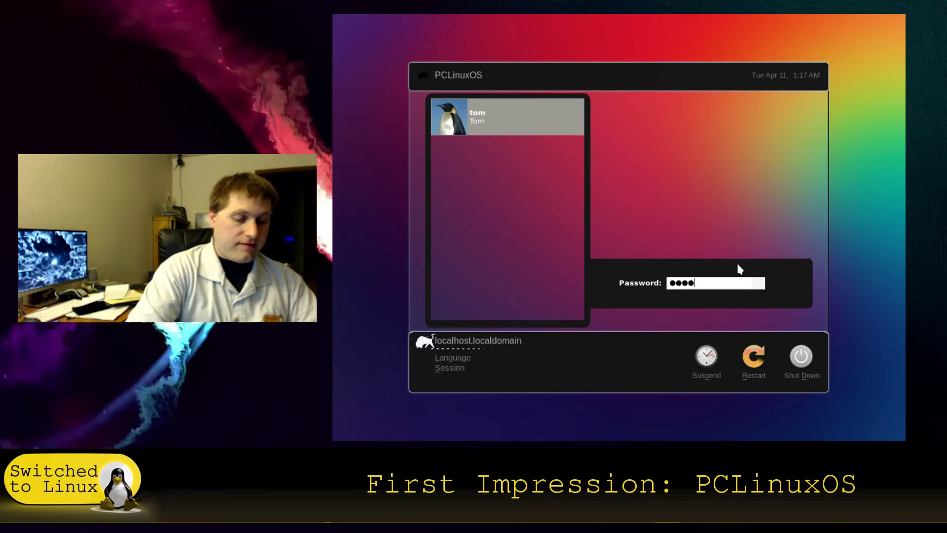
text(••••)
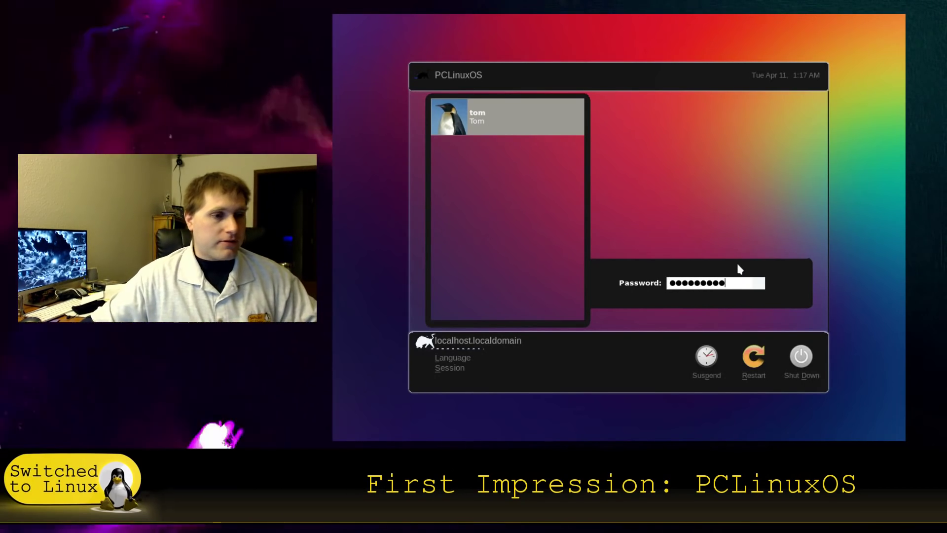
key(Return)
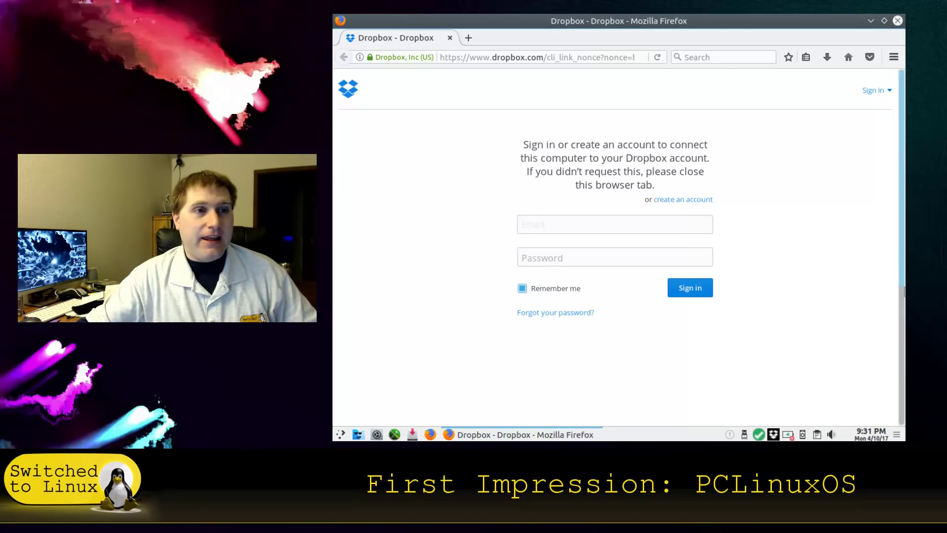
click(898, 20)
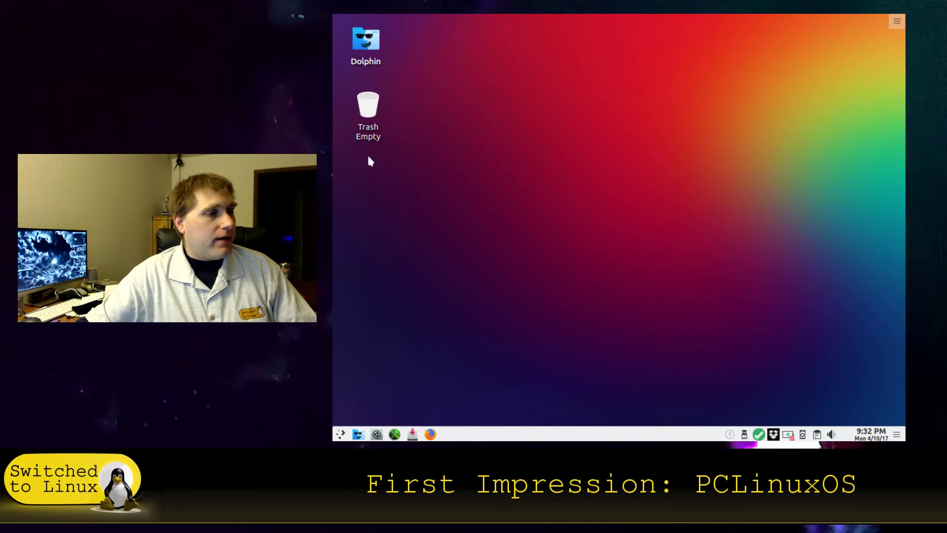
Look through the More Applications and Archiving categories, then open the Ark archive tool and close it.
click(339, 435)
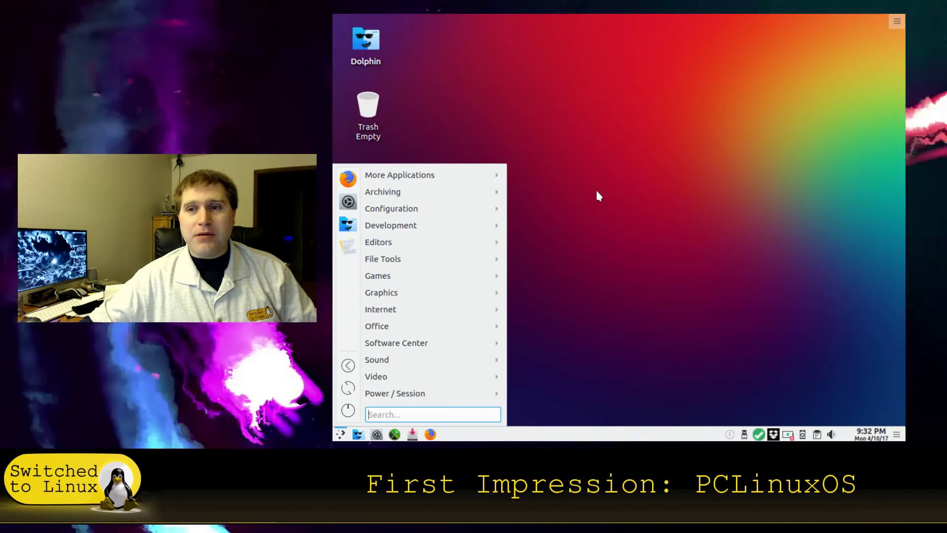
mouse_move(400, 172)
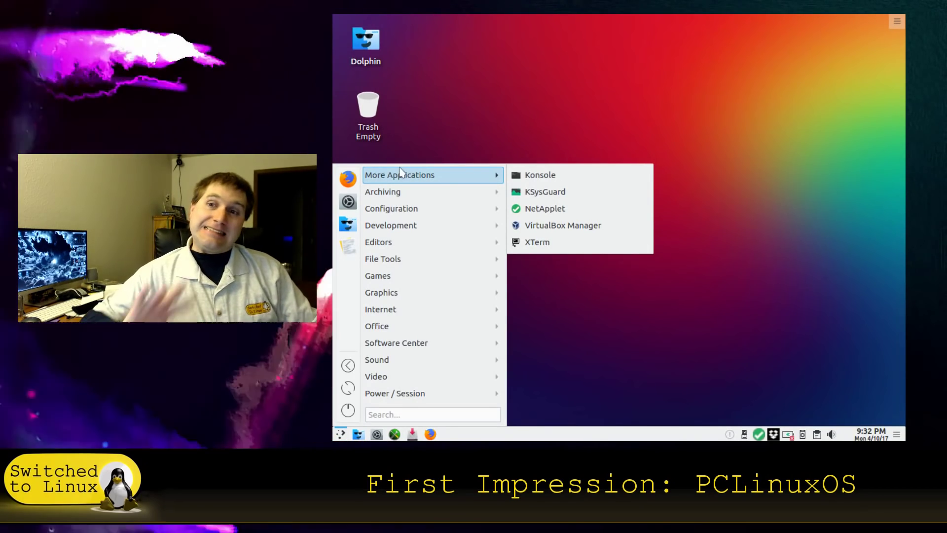
mouse_move(433, 192)
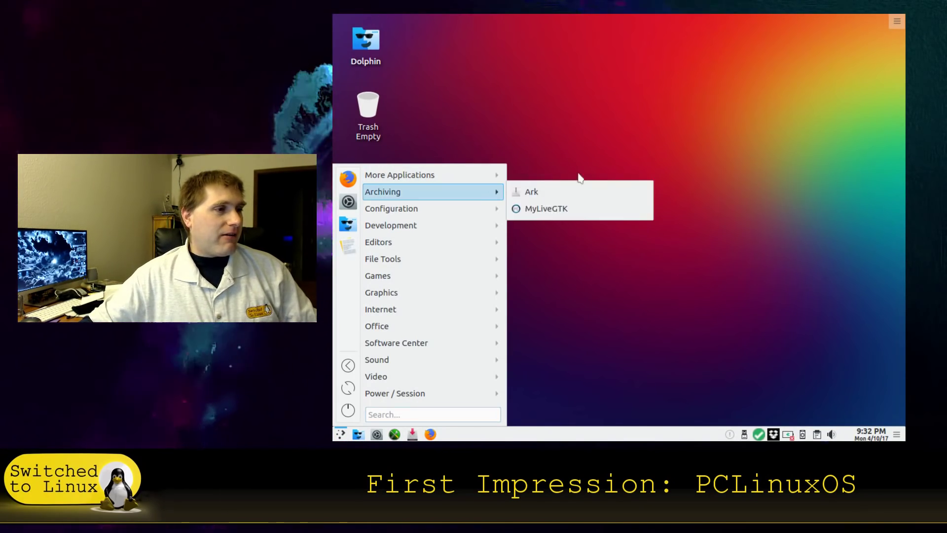
click(639, 192)
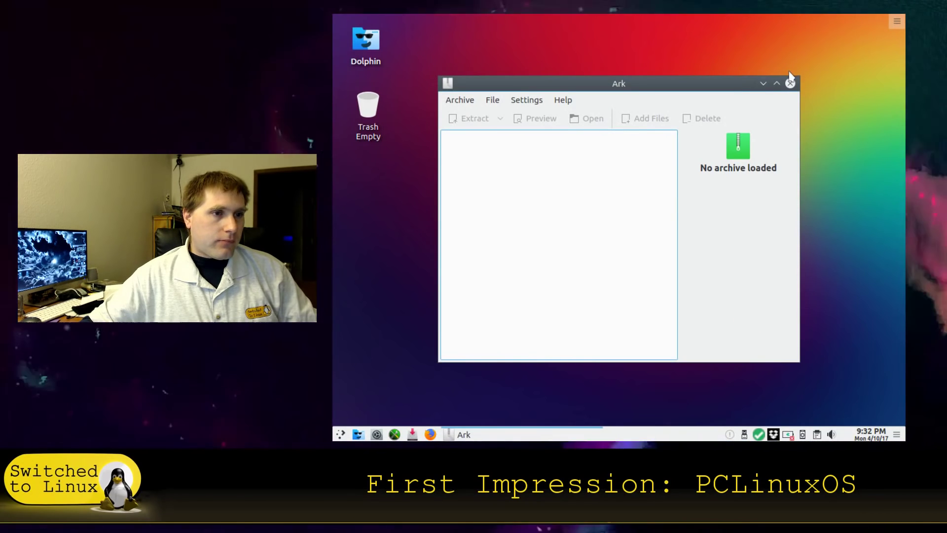
click(790, 83)
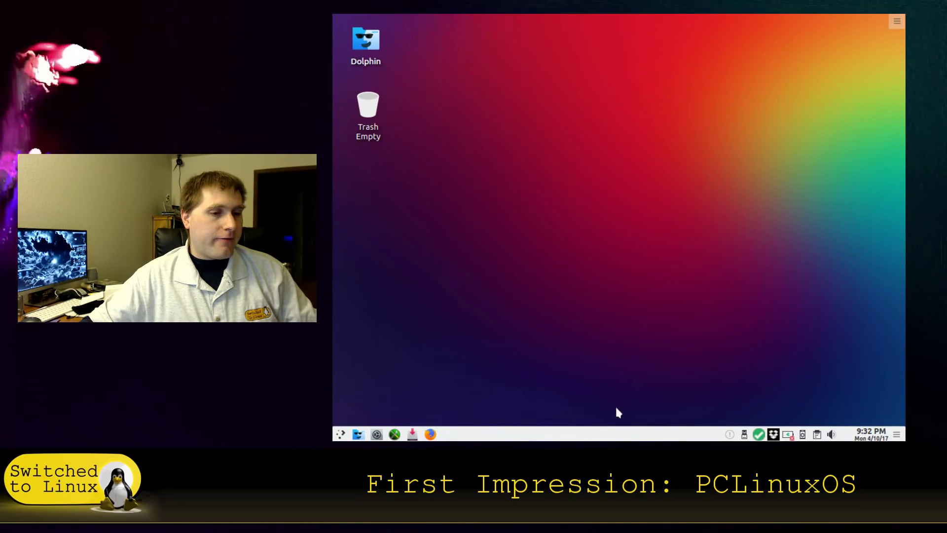
Open KSysGuard, check the system load graphs and the process table, and close it.
click(340, 434)
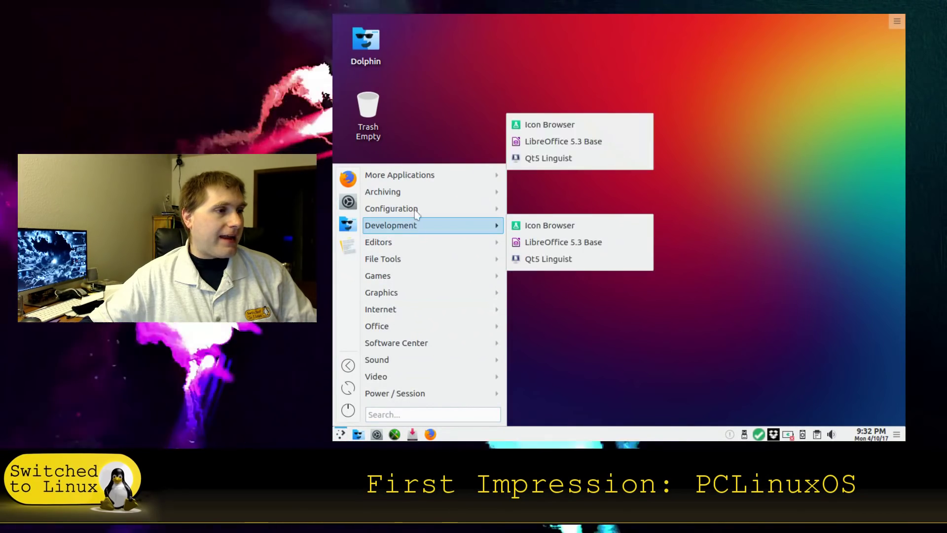
mouse_move(435, 173)
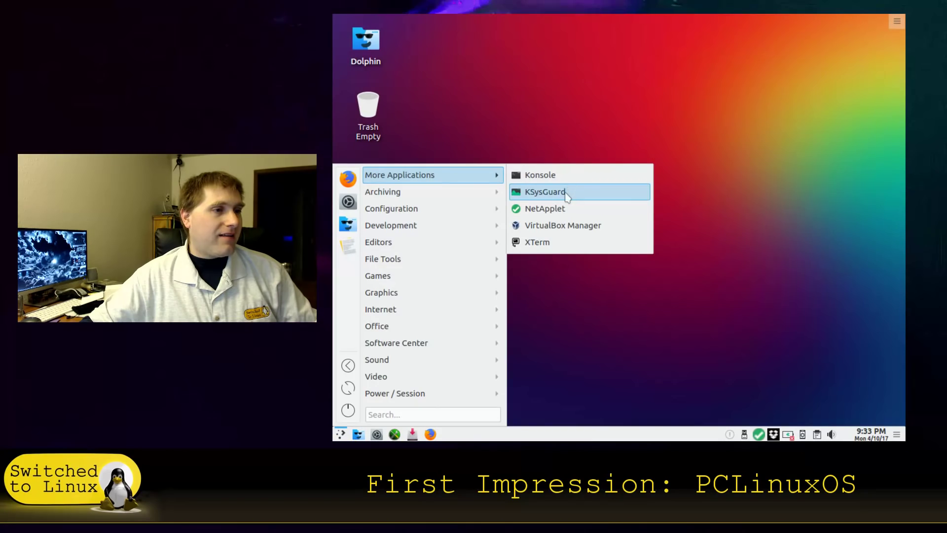
click(567, 197)
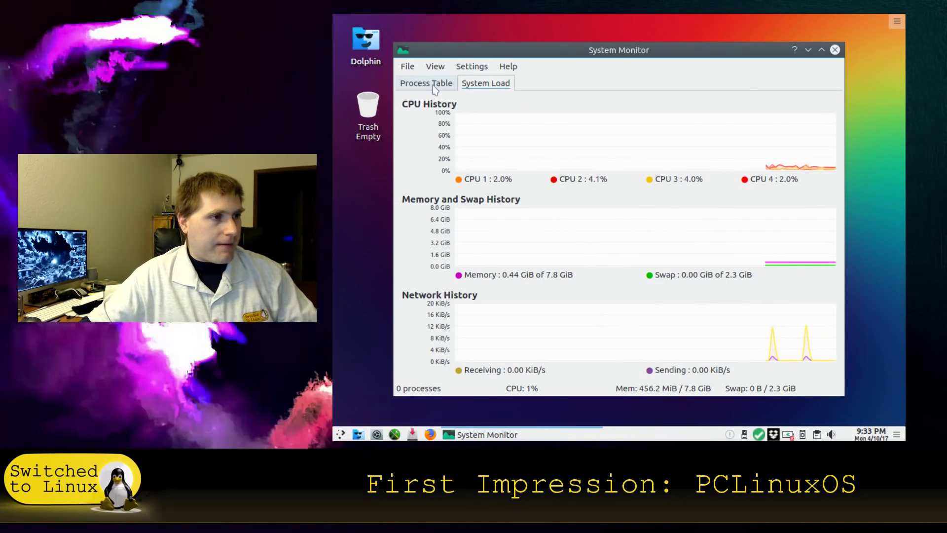
click(453, 83)
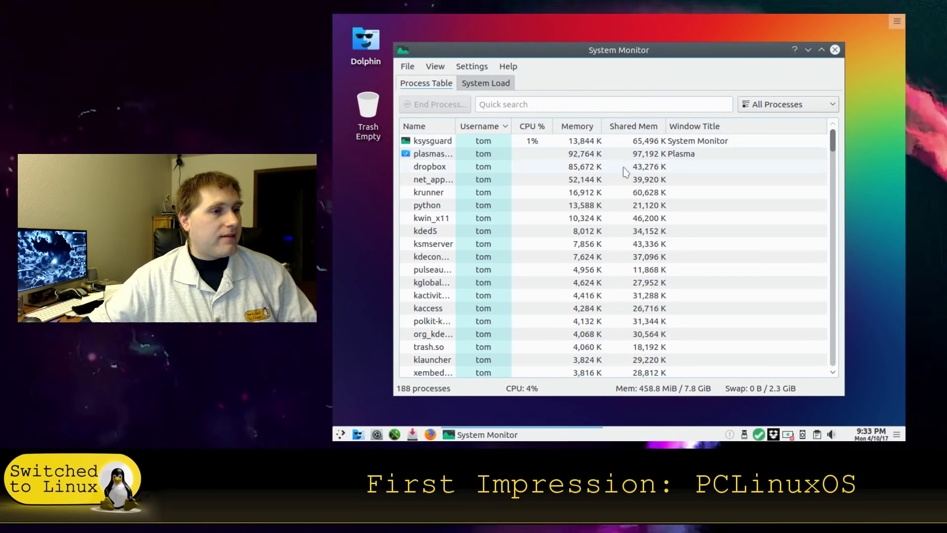
click(835, 50)
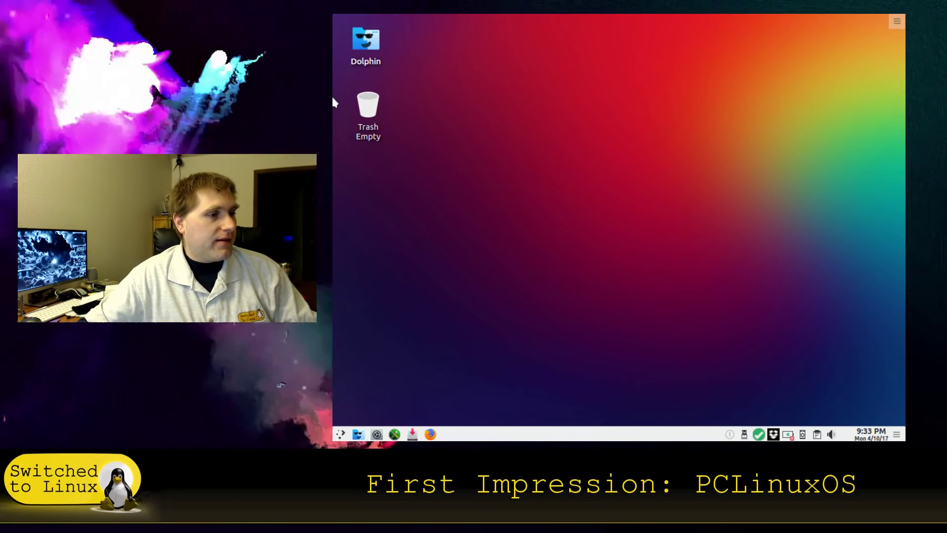
Launch VirtualBox Manager from the Software Center category, enter the administrative password and dismiss the installation prompt.
click(339, 436)
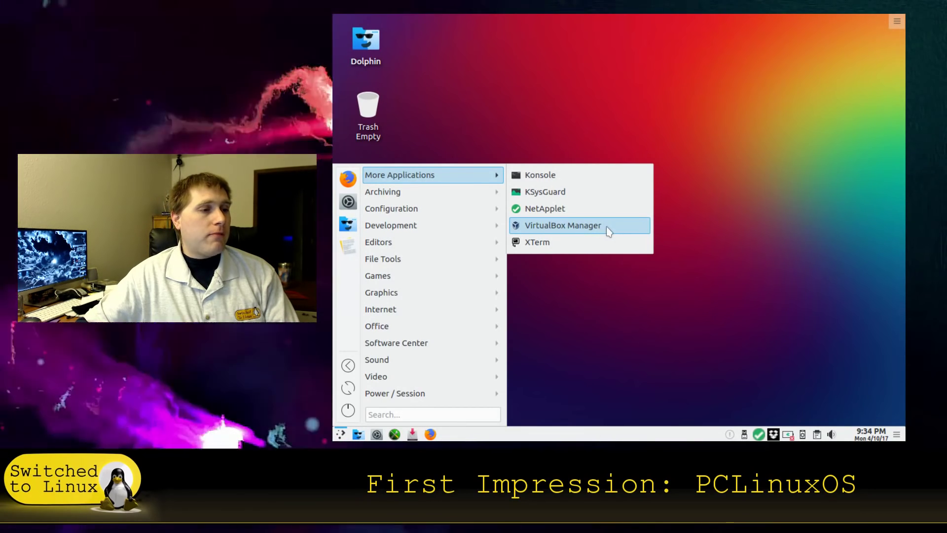
mouse_move(424, 346)
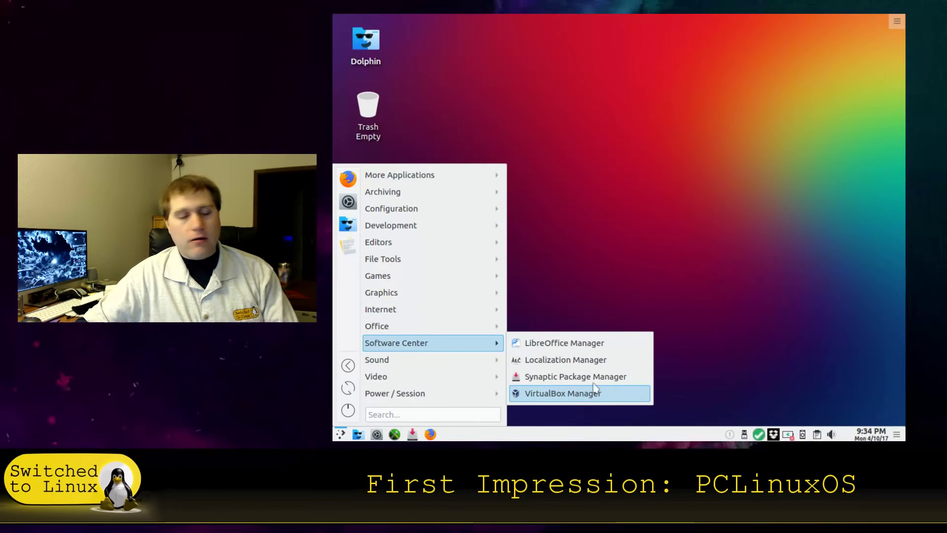
click(571, 395)
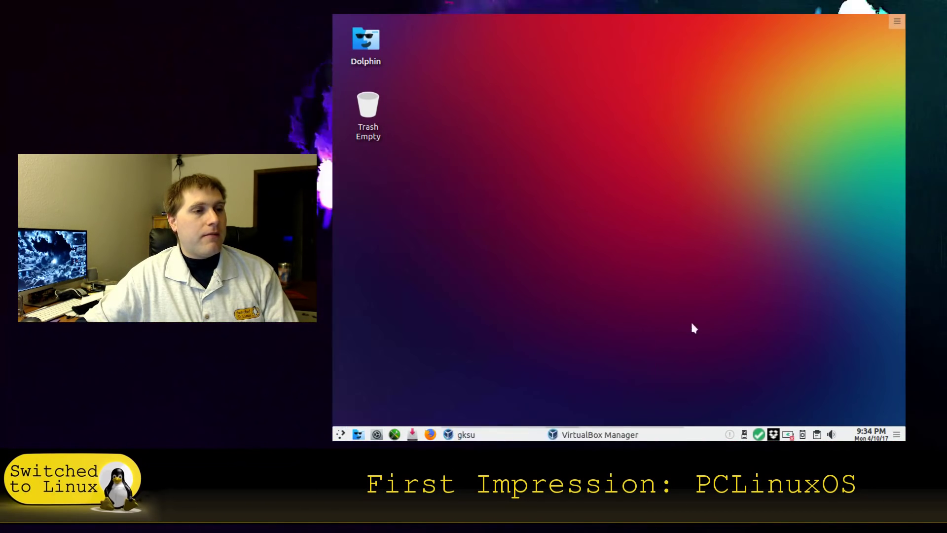
text(••)
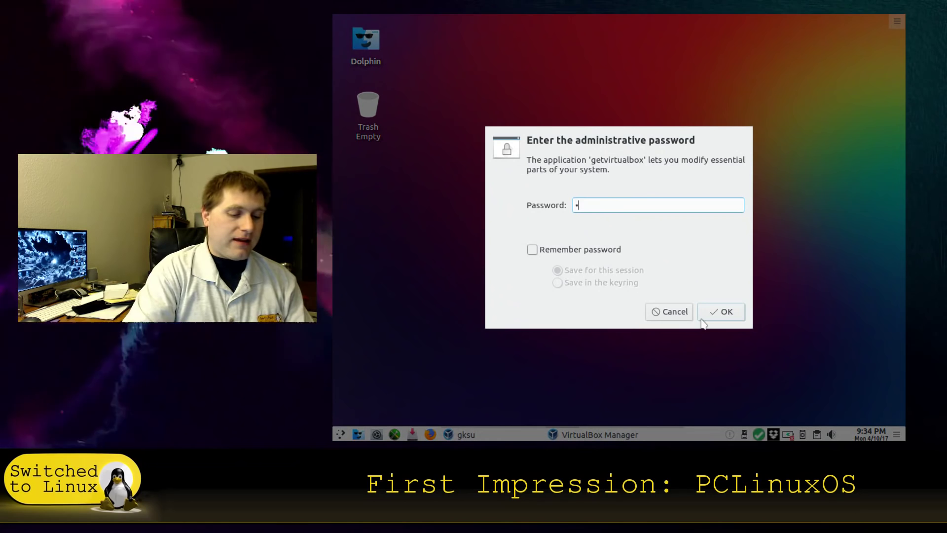
key(BackSpace)
key(BackSpace)
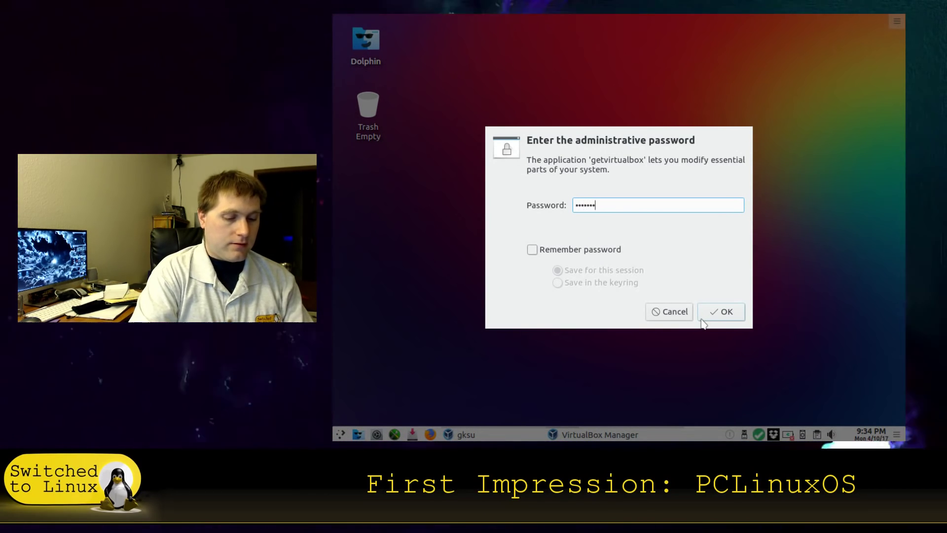
click(724, 311)
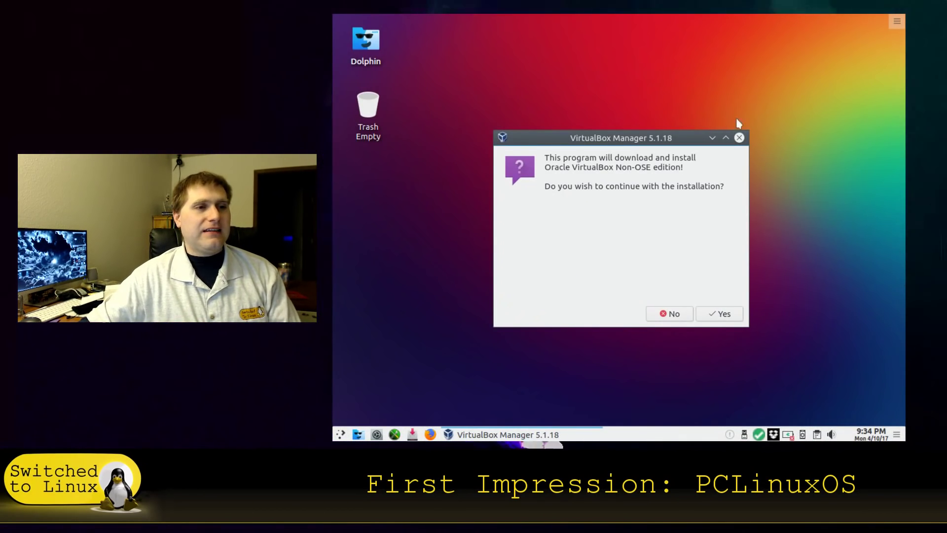
click(739, 137)
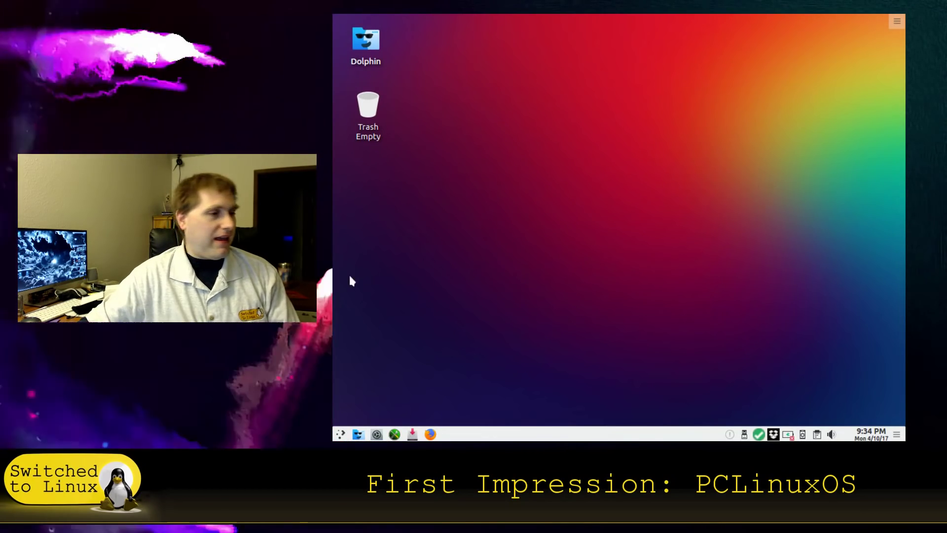
Launch Configure Your Computer from the Configuration category of the application launcher and authenticate with the root password.
click(347, 434)
mouse_move(388, 185)
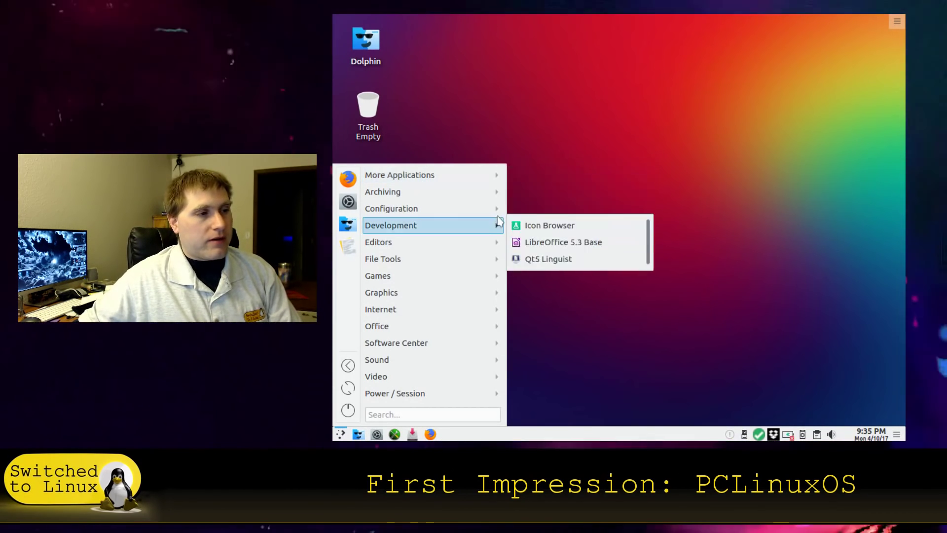
mouse_move(461, 198)
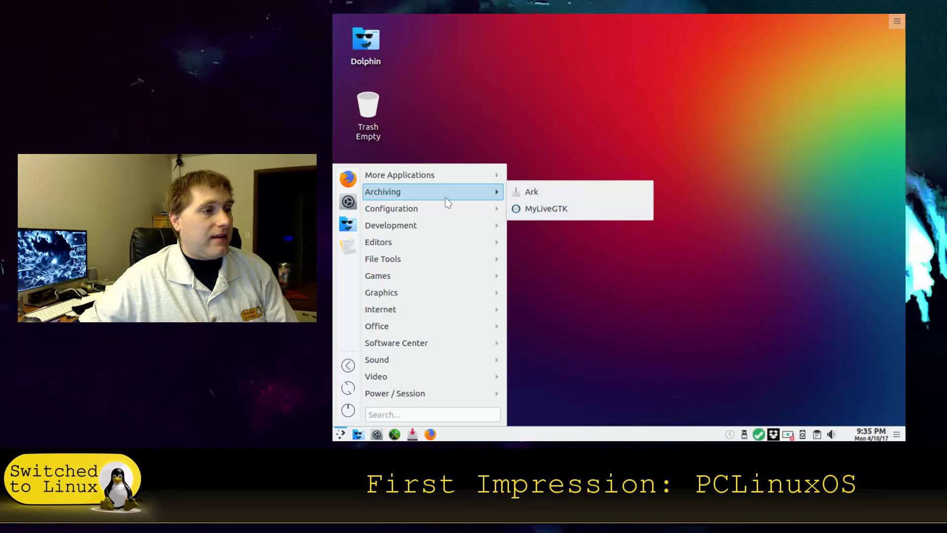
mouse_move(400, 209)
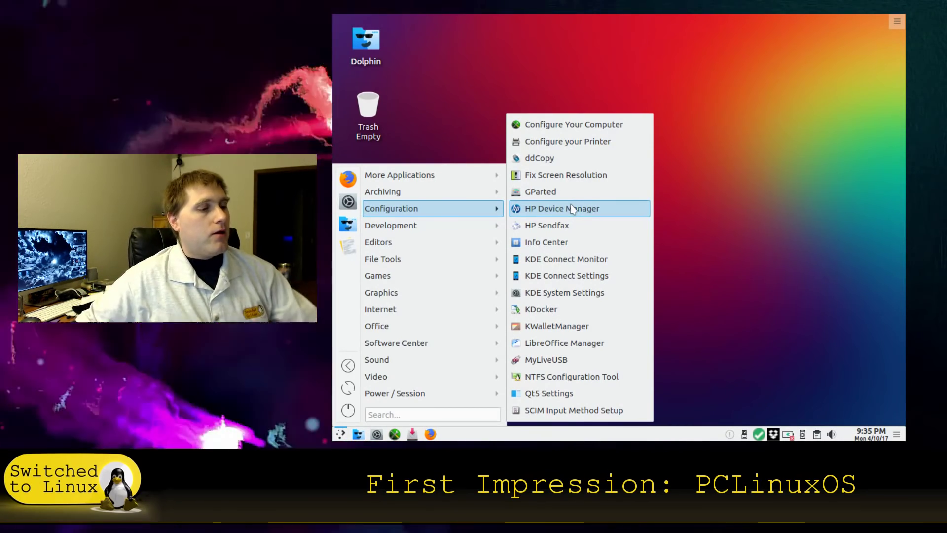
click(754, 205)
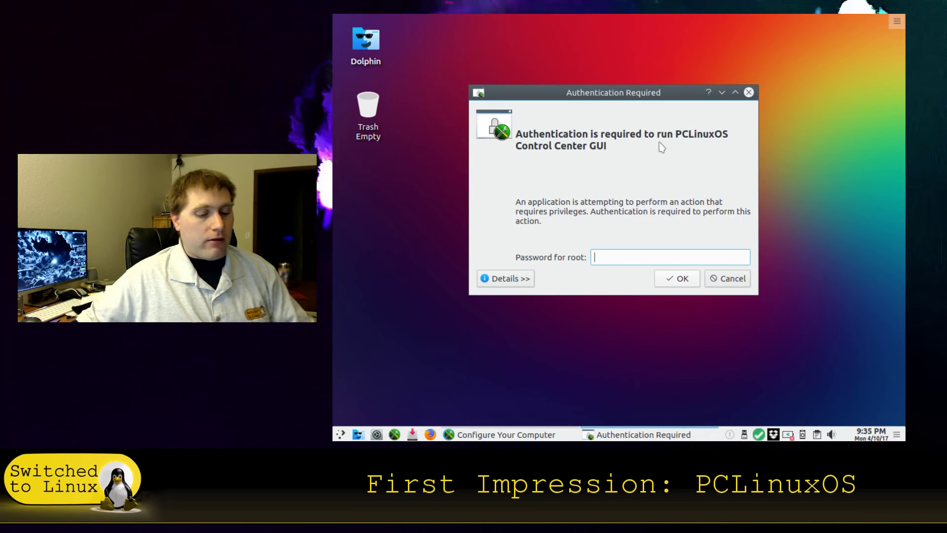
text(•••••••)
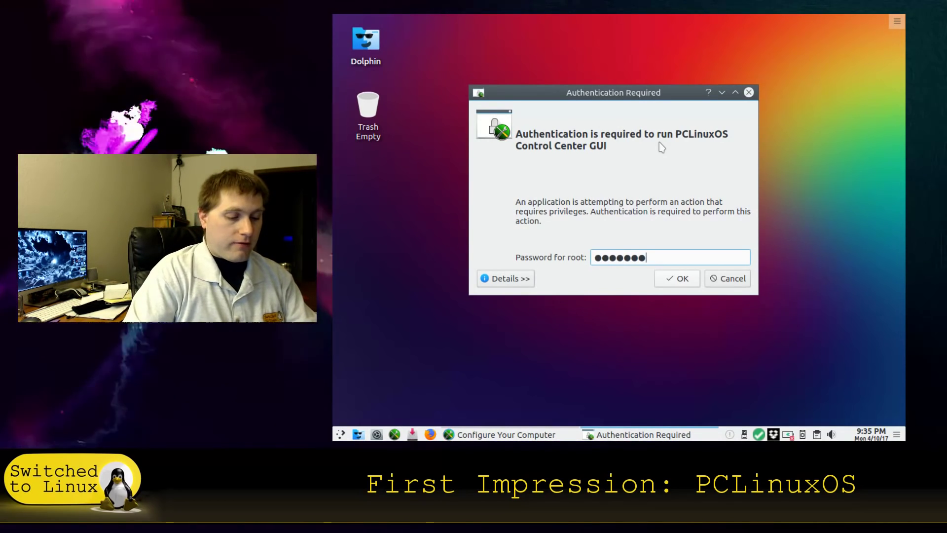
key(Return)
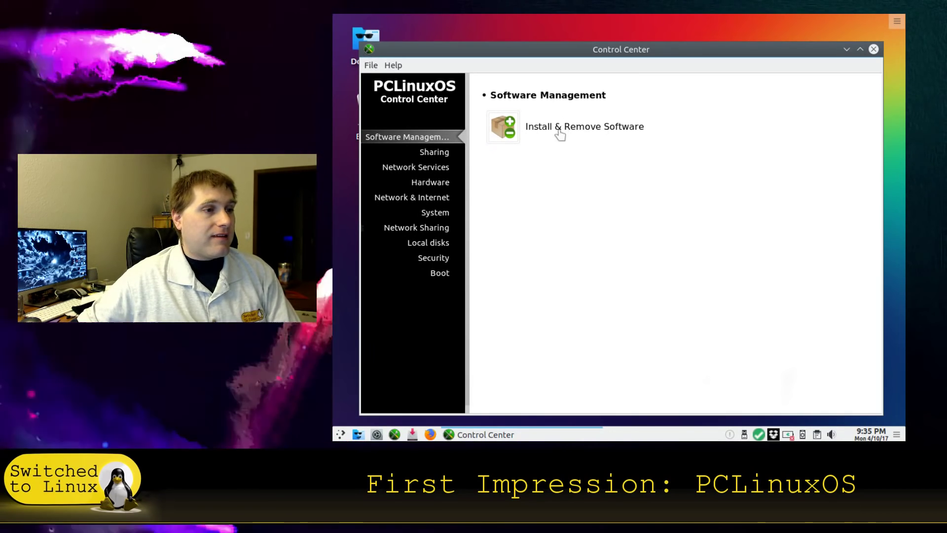
Open Install & Remove Software and close Synaptic, and look at the Sharing and Network Services sections of the Control Center.
click(559, 132)
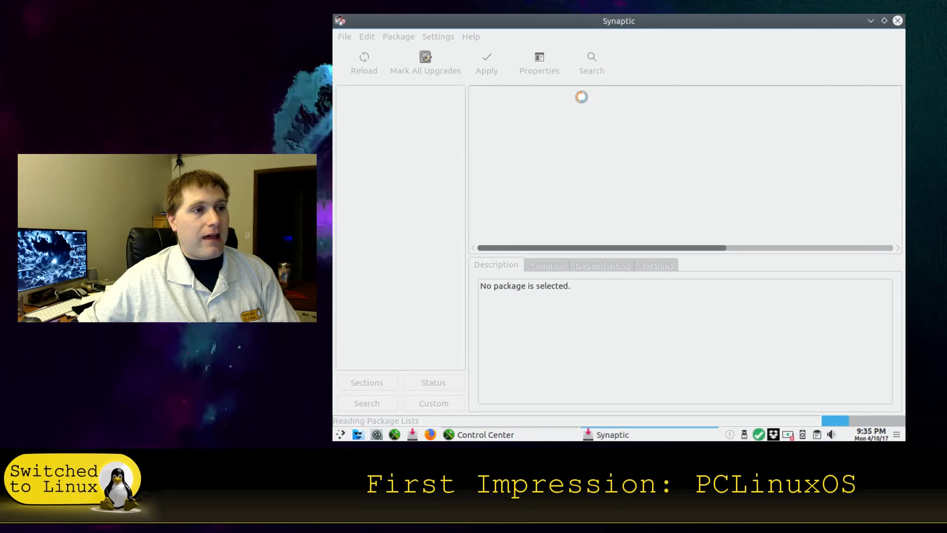
click(897, 20)
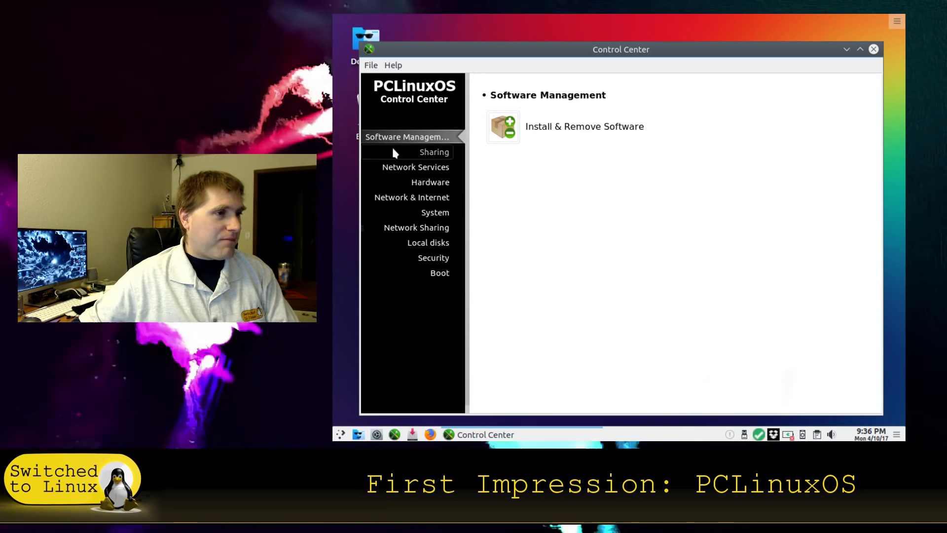
click(422, 154)
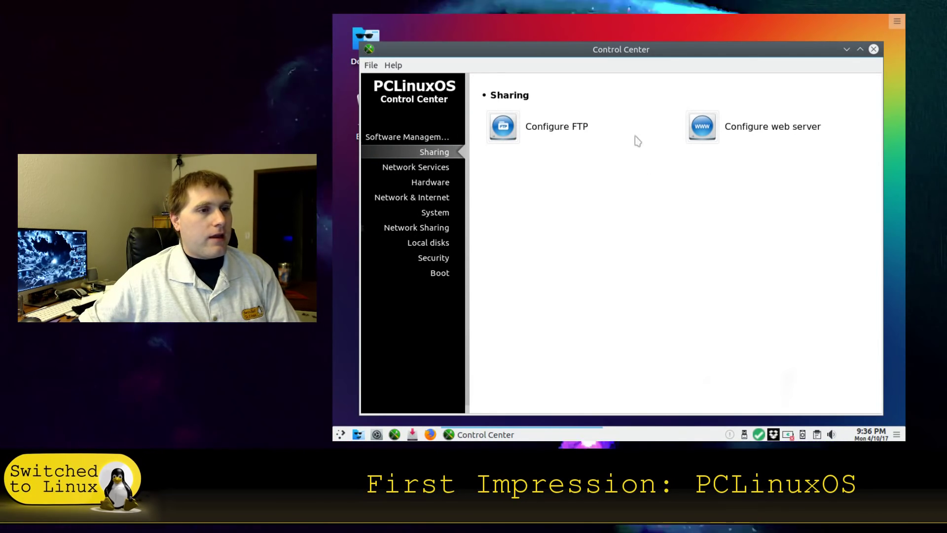
click(423, 165)
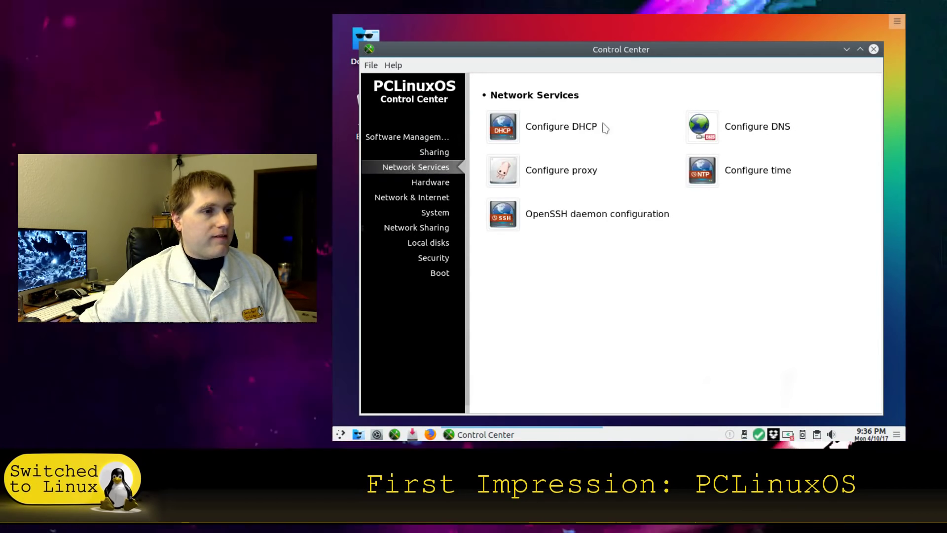
Look through the remaining Control Center sections from Hardware through Boot and close the Control Center.
click(432, 183)
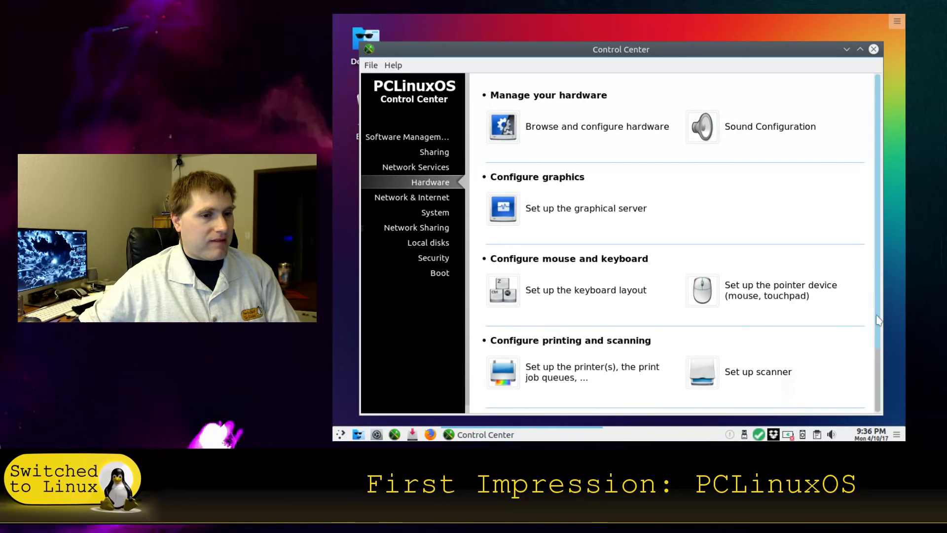
scroll(863, 410, down, 3)
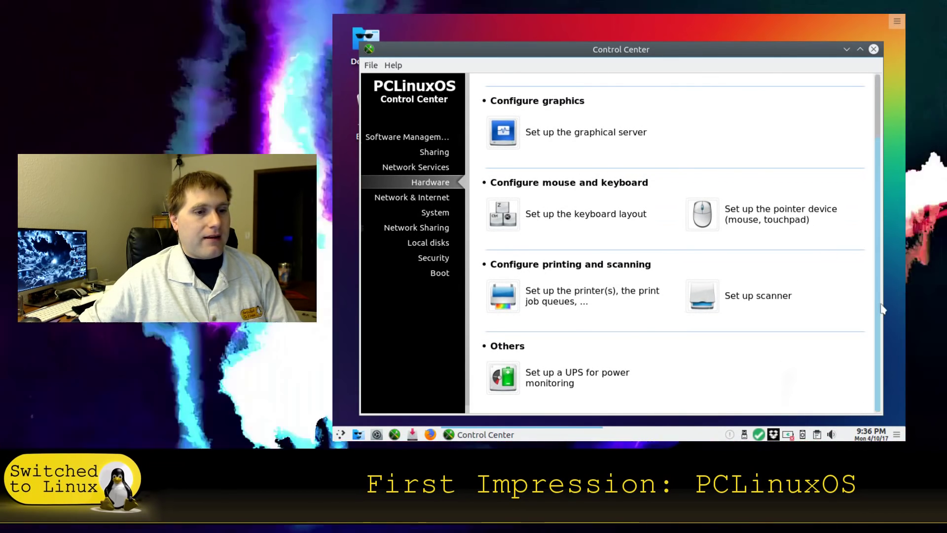
drag(877, 310, 878, 191)
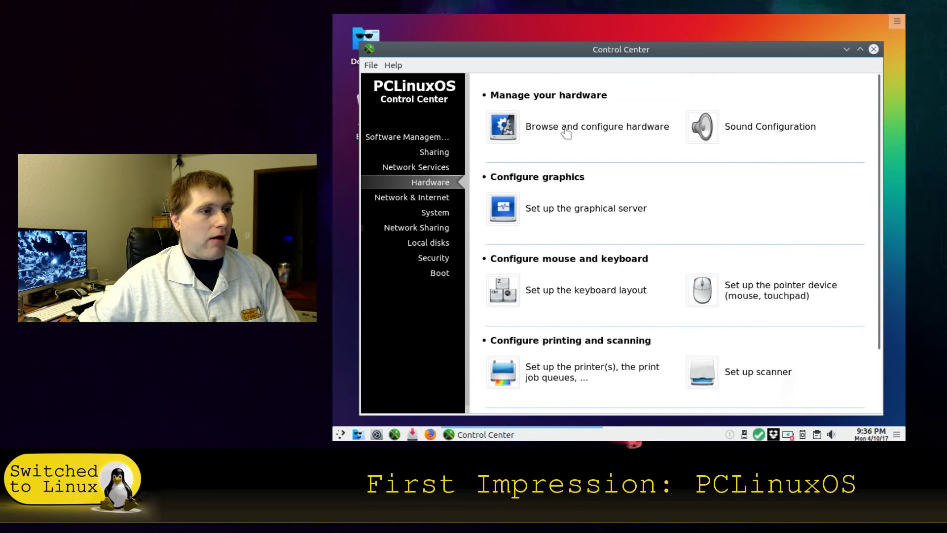
click(417, 197)
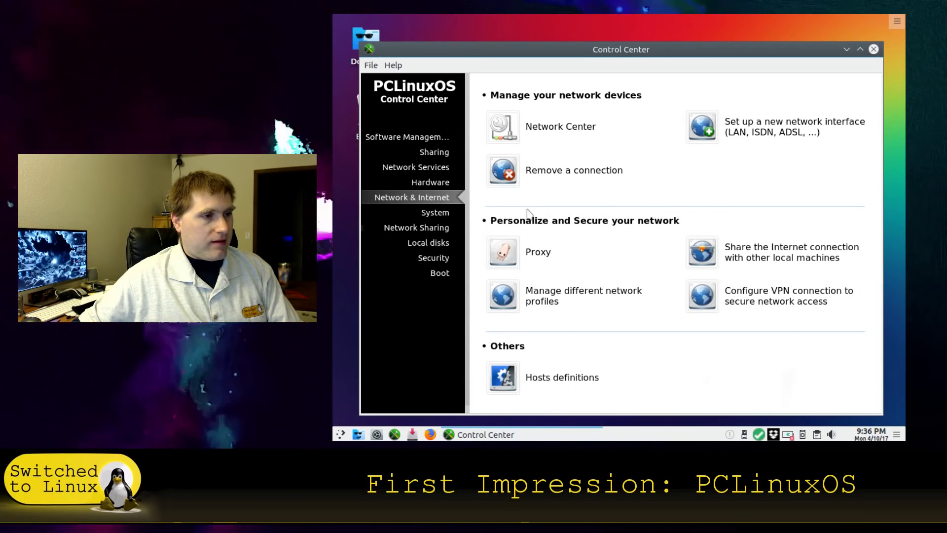
click(414, 215)
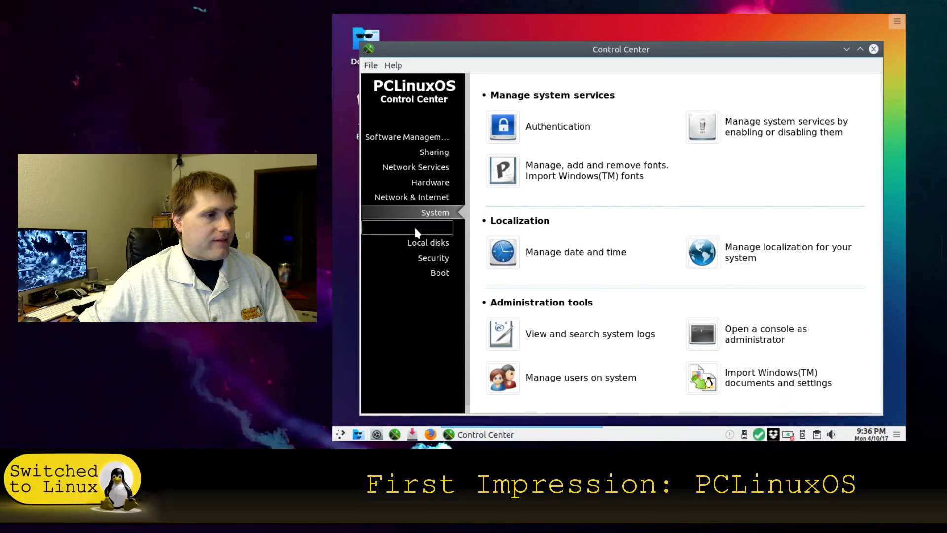
click(417, 228)
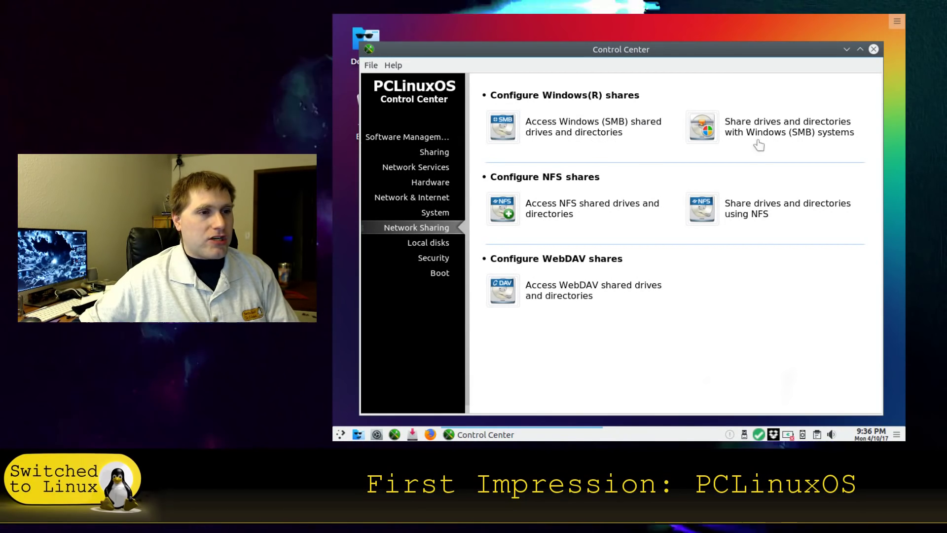
click(423, 244)
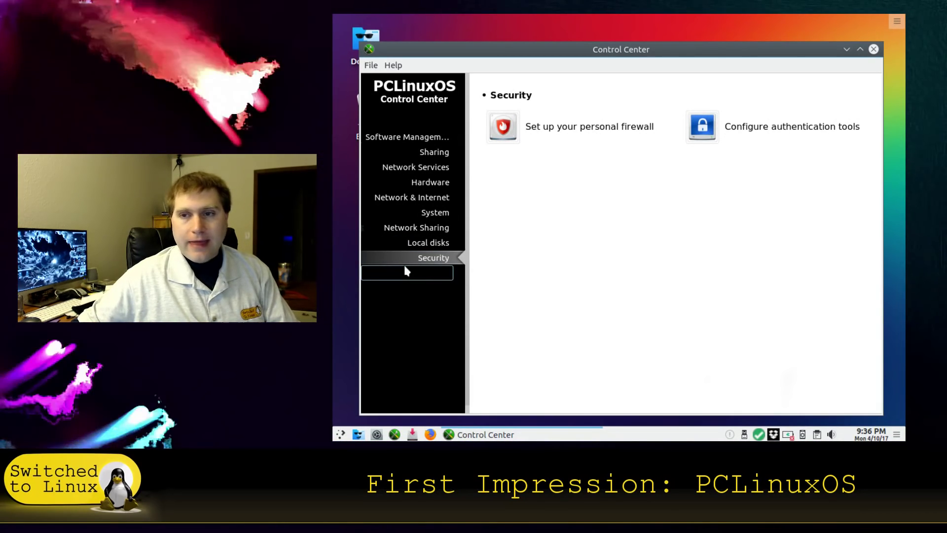
click(435, 274)
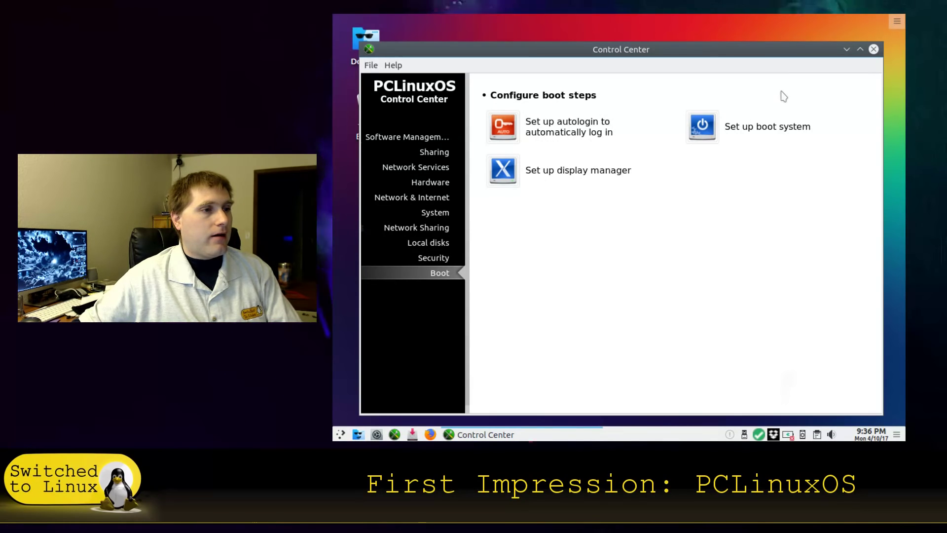
click(873, 49)
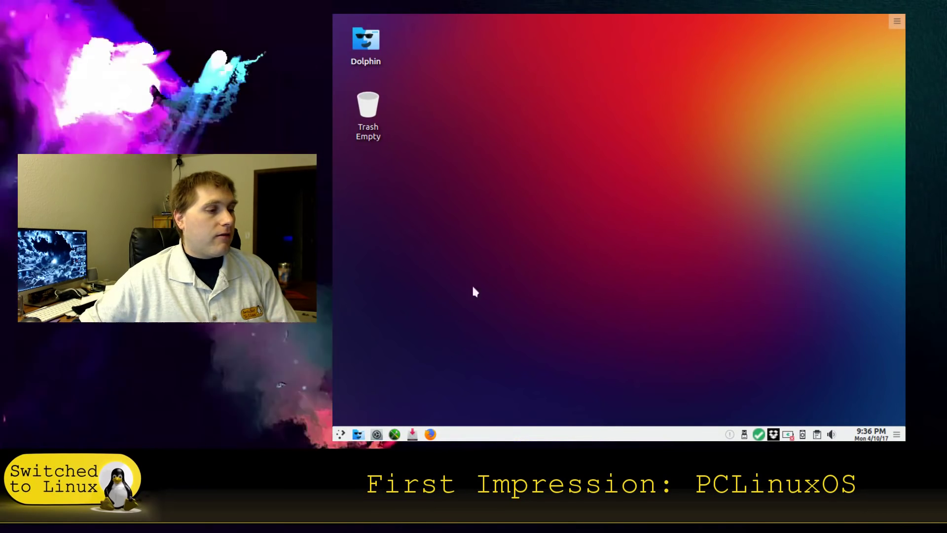
Open System Settings, look through its modules from Appearance down to Hardware, and close it.
click(376, 435)
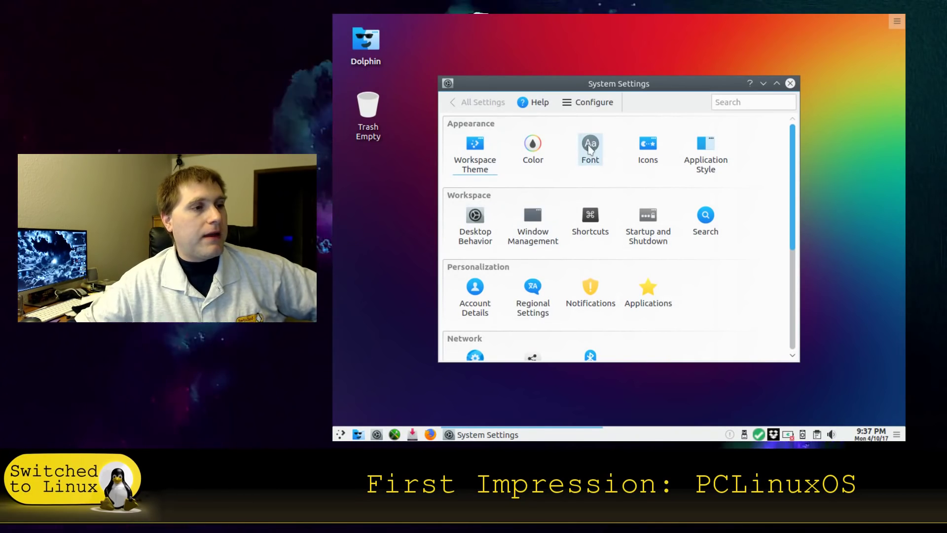
scroll(777, 198, down, 2)
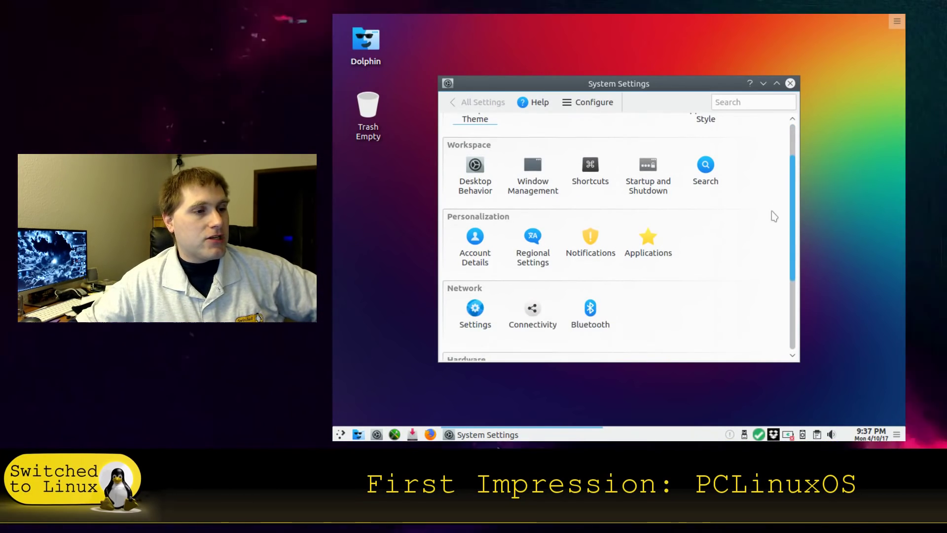
scroll(760, 220, down, 4)
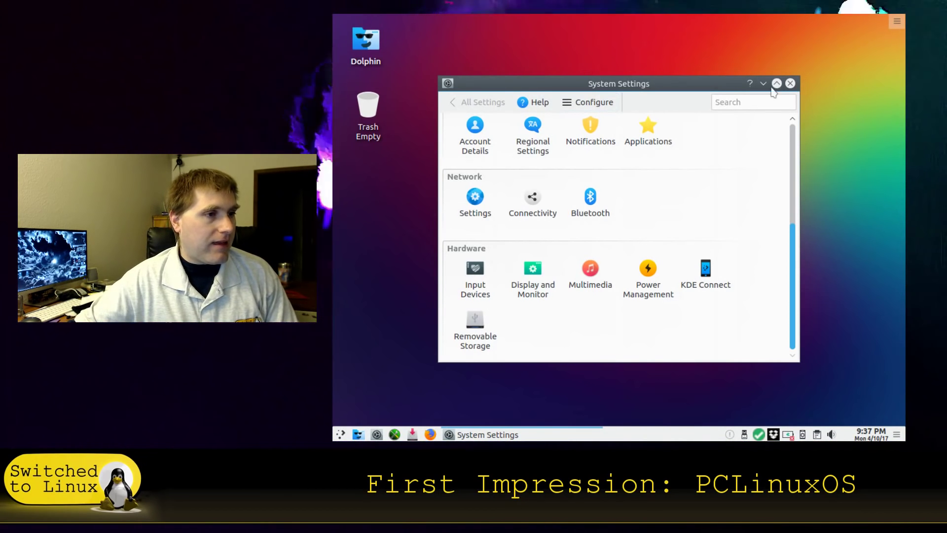
click(791, 84)
Look through the Configuration, Office and File Tools categories in the application launcher.
click(340, 434)
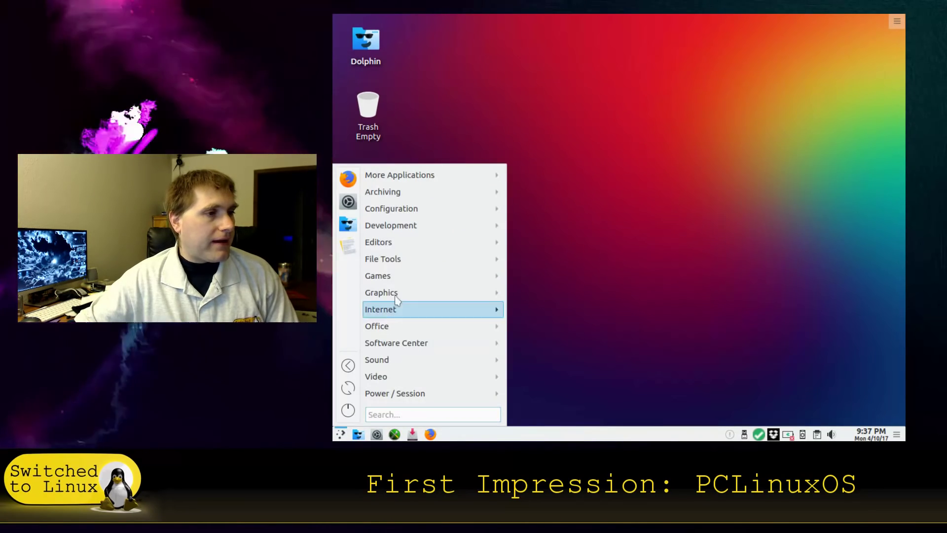
mouse_move(416, 213)
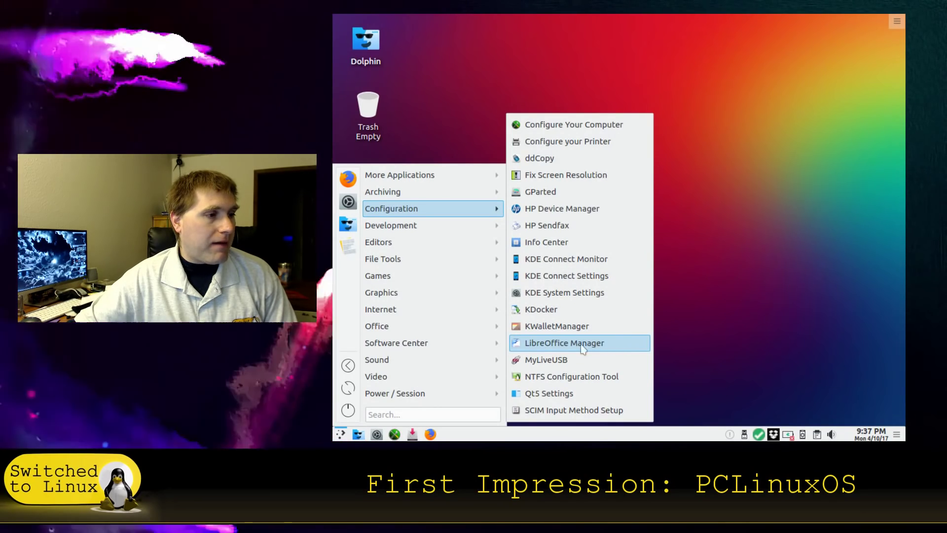
mouse_move(417, 331)
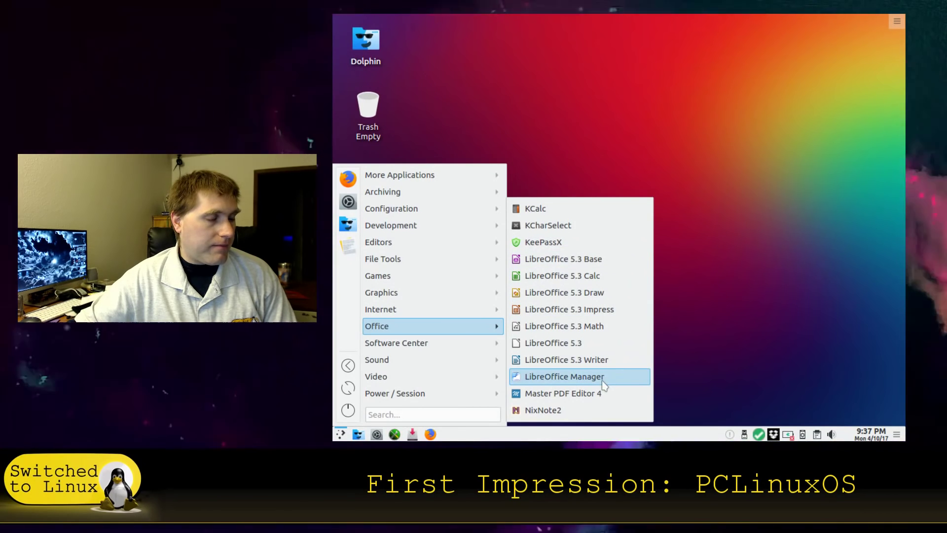
mouse_move(410, 263)
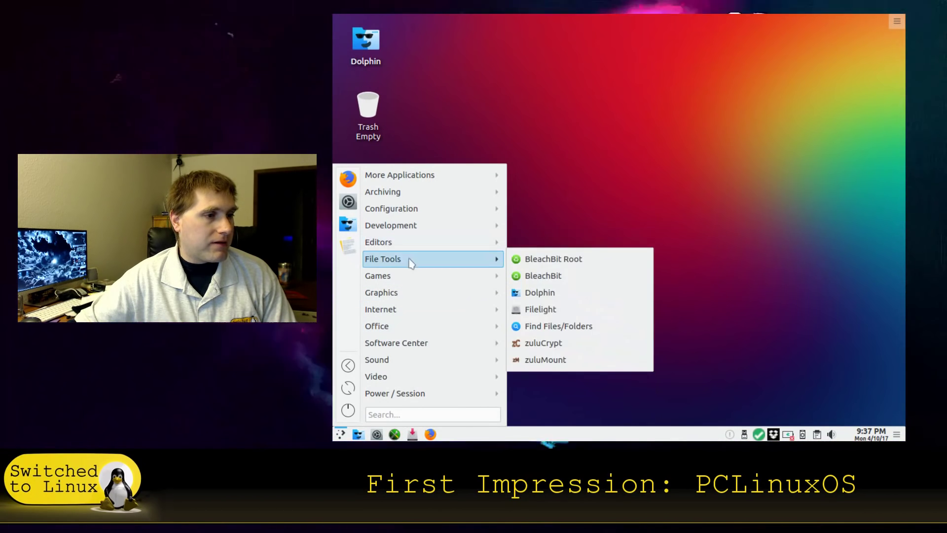
mouse_move(446, 207)
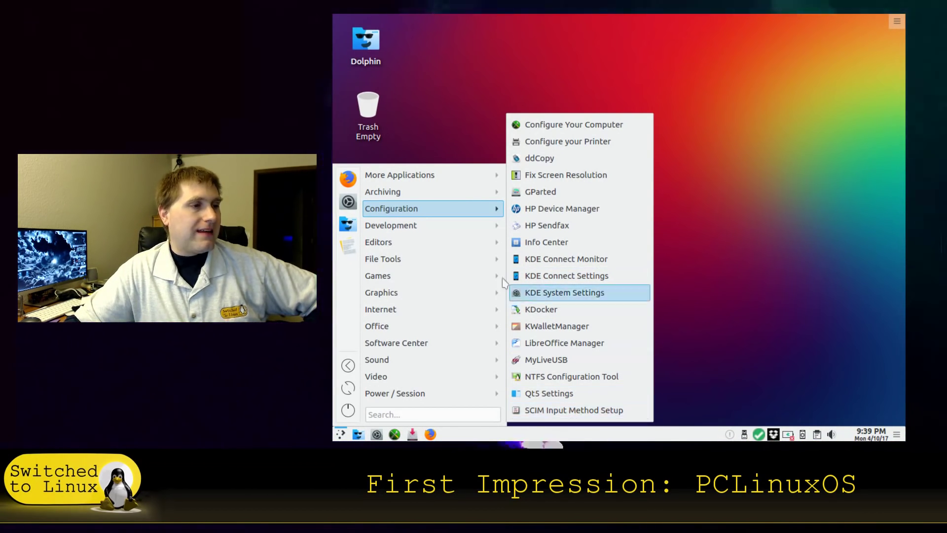
Launch Icon Browser from the Development category and enlarge its window.
mouse_move(444, 225)
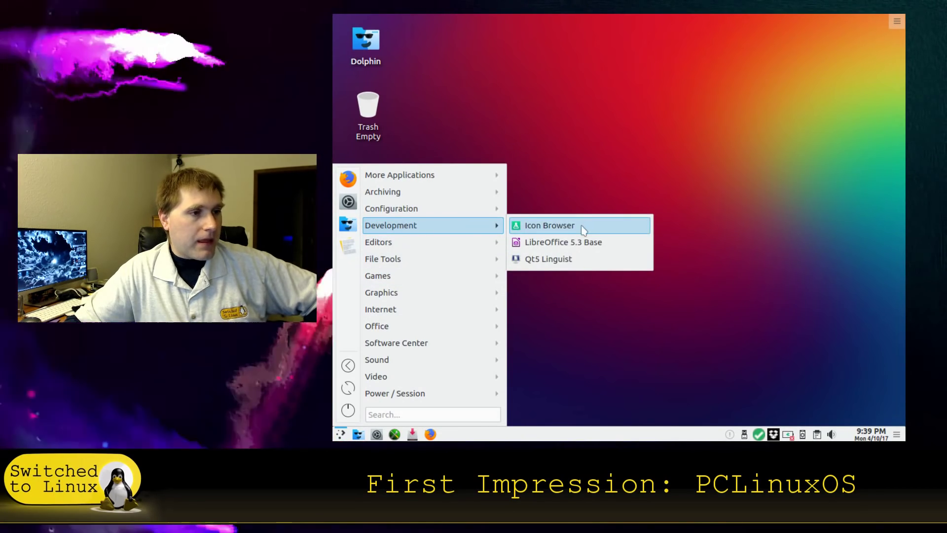
click(581, 225)
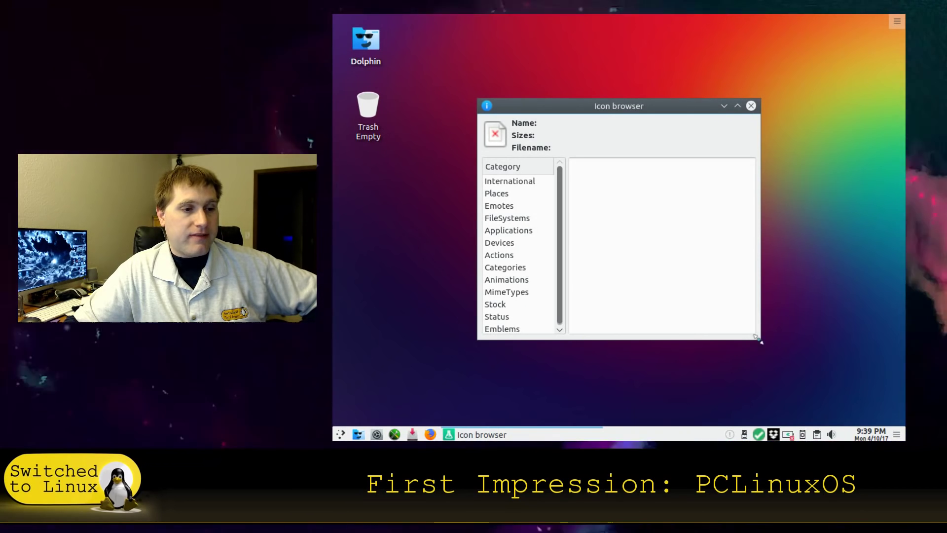
drag(759, 329, 882, 414)
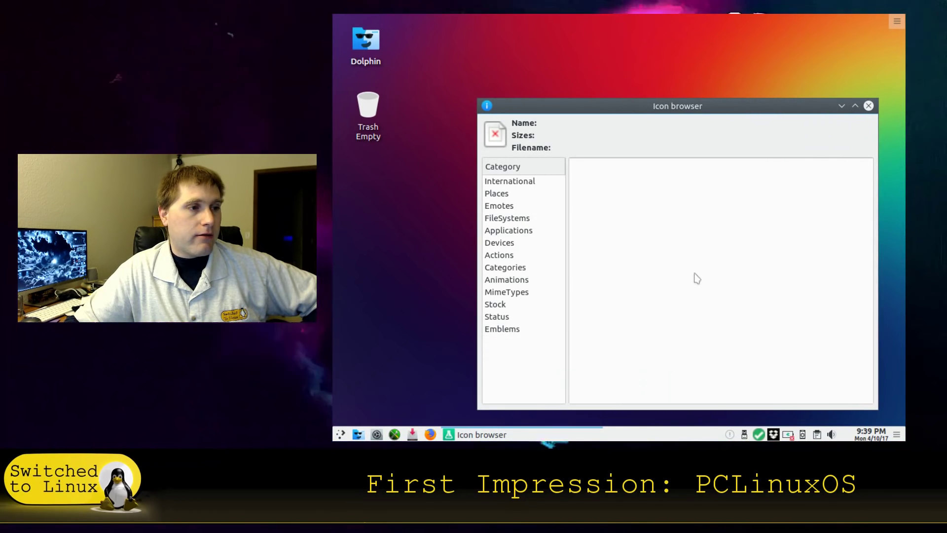
Browse the Places icons through the folder and gnome entries and close the Icon Browser.
click(508, 195)
scroll(718, 267, down, 8)
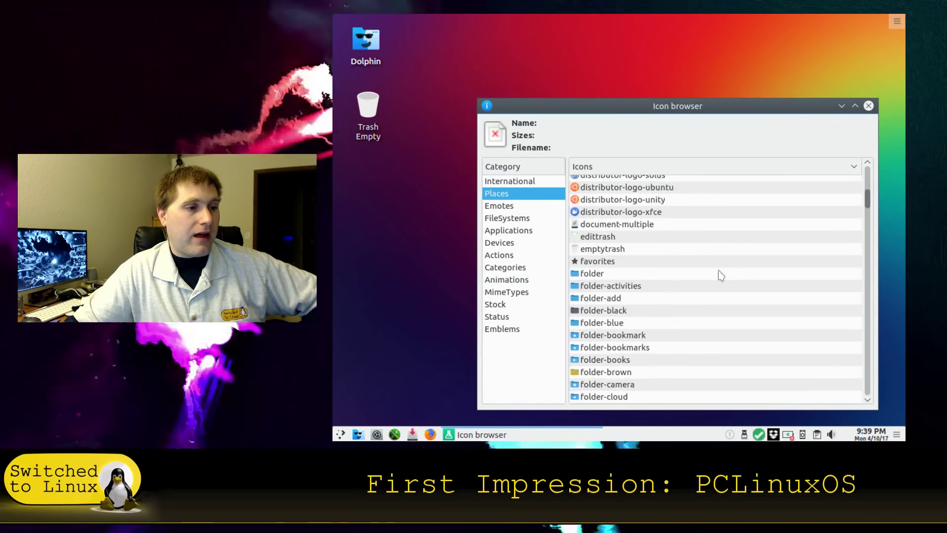
scroll(720, 276, down, 20)
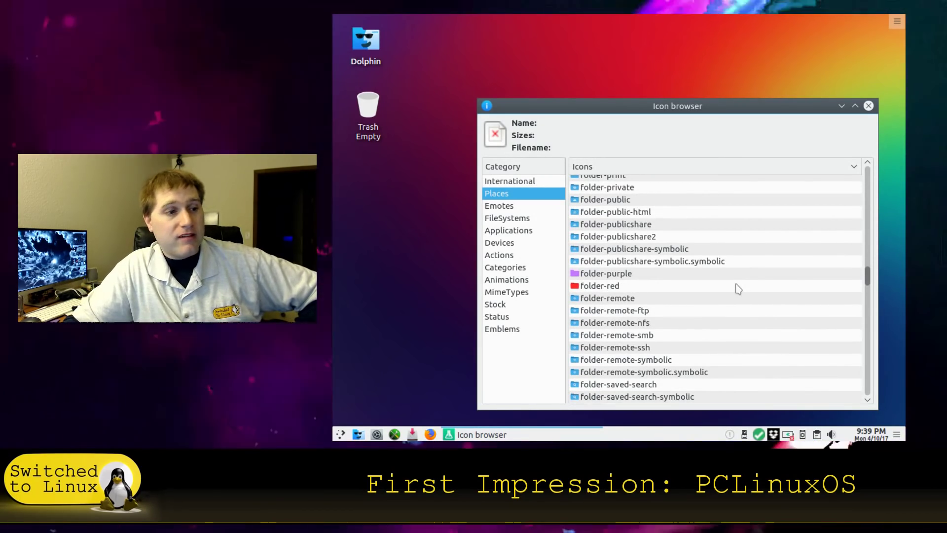
scroll(738, 290, down, 4)
scroll(732, 294, down, 4)
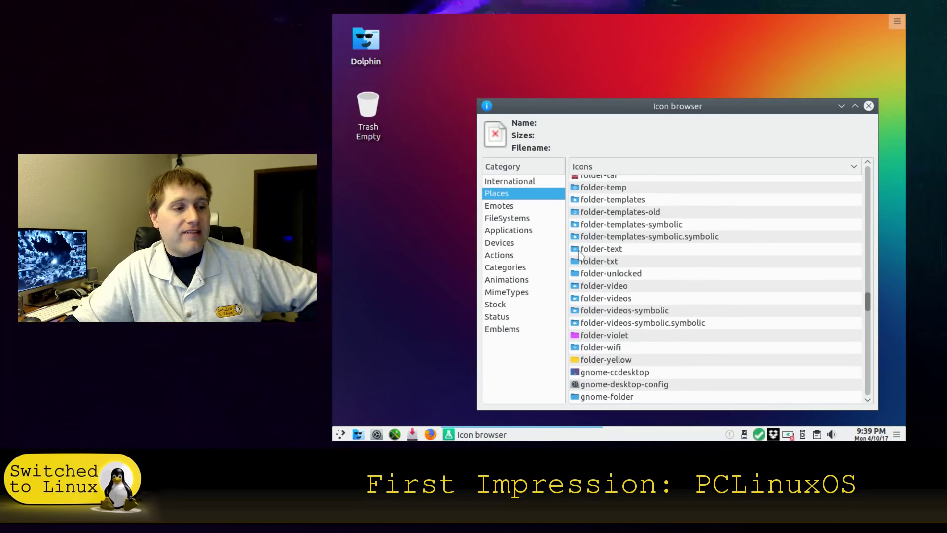
scroll(575, 249, down, 3)
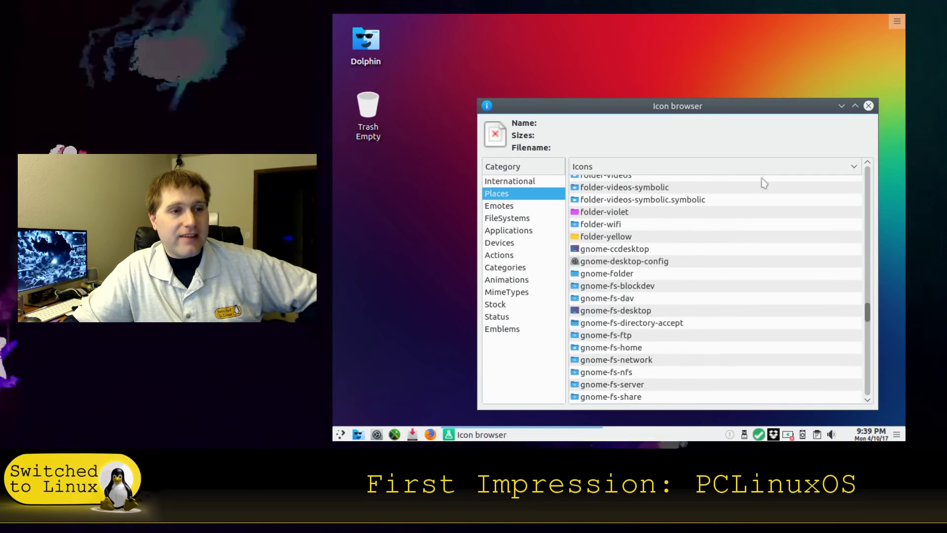
click(868, 106)
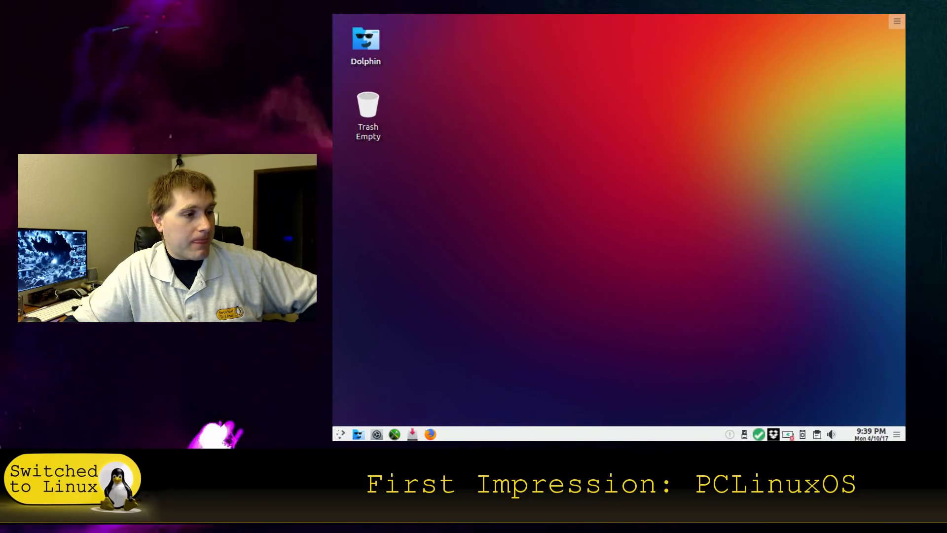
Launch Master PDF Editor 4 from the Editors category, view its About information, and close the editor.
click(339, 433)
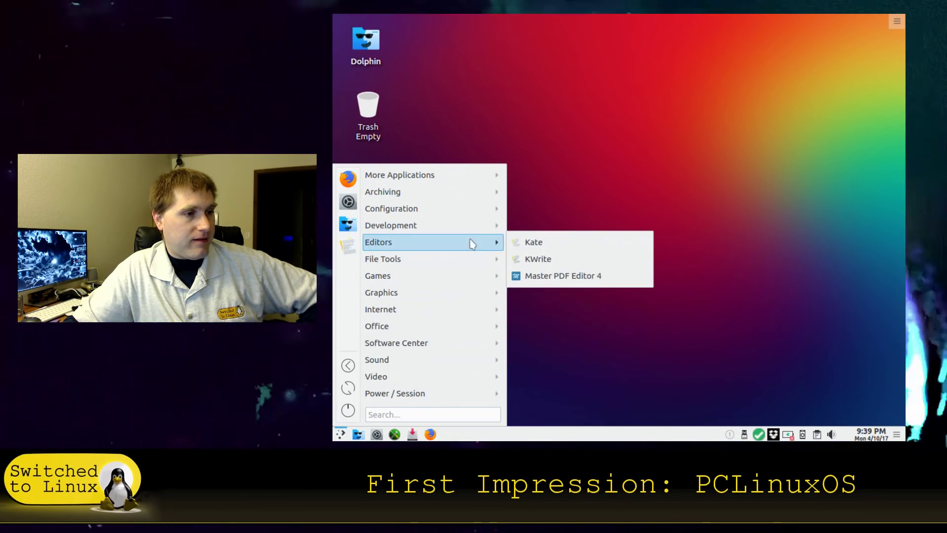
mouse_move(478, 224)
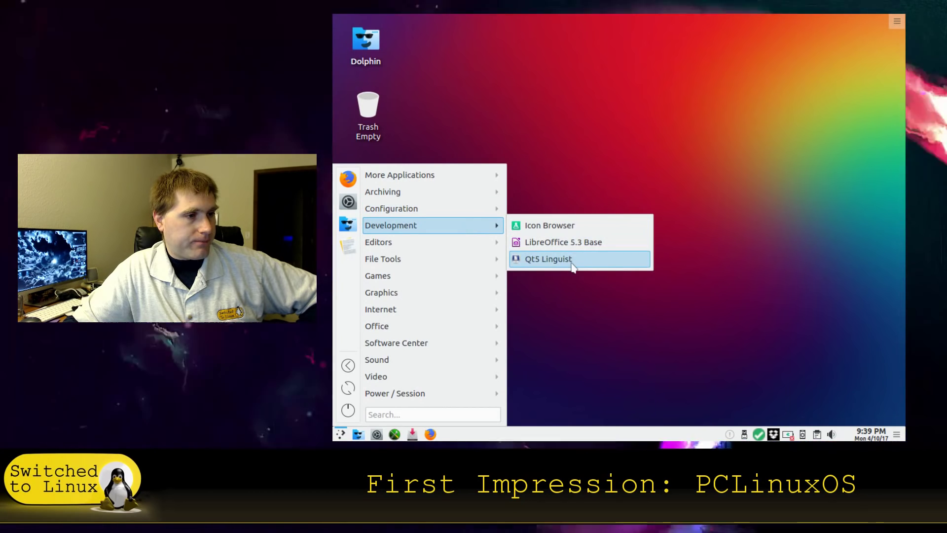
mouse_move(434, 243)
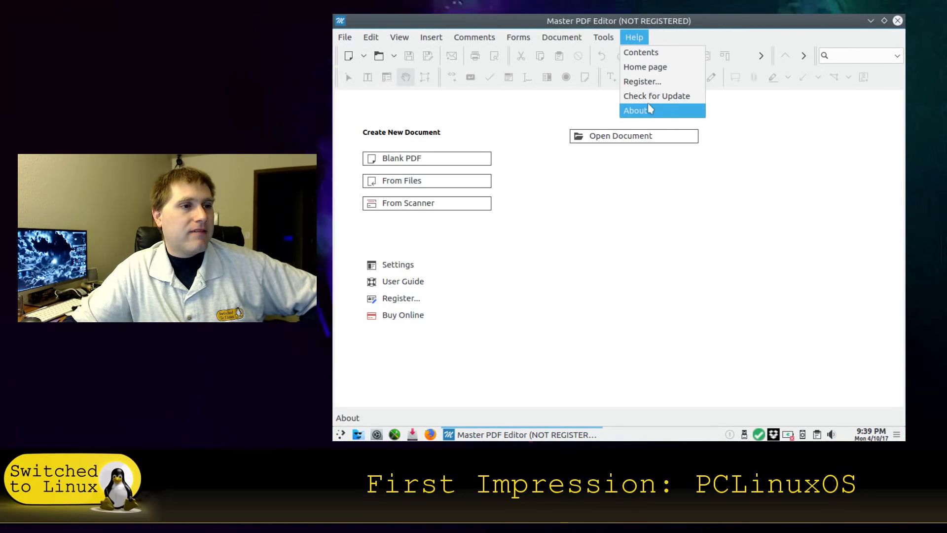
click(646, 110)
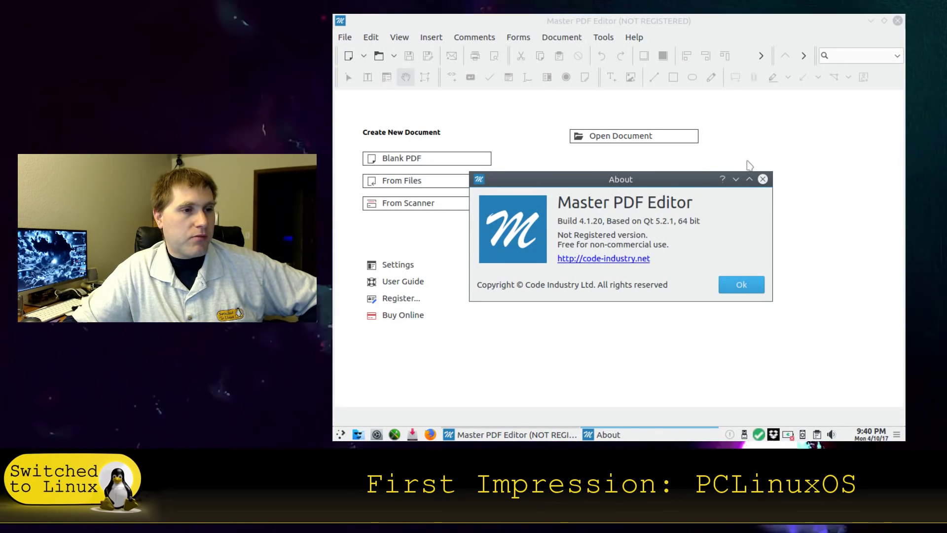
click(762, 180)
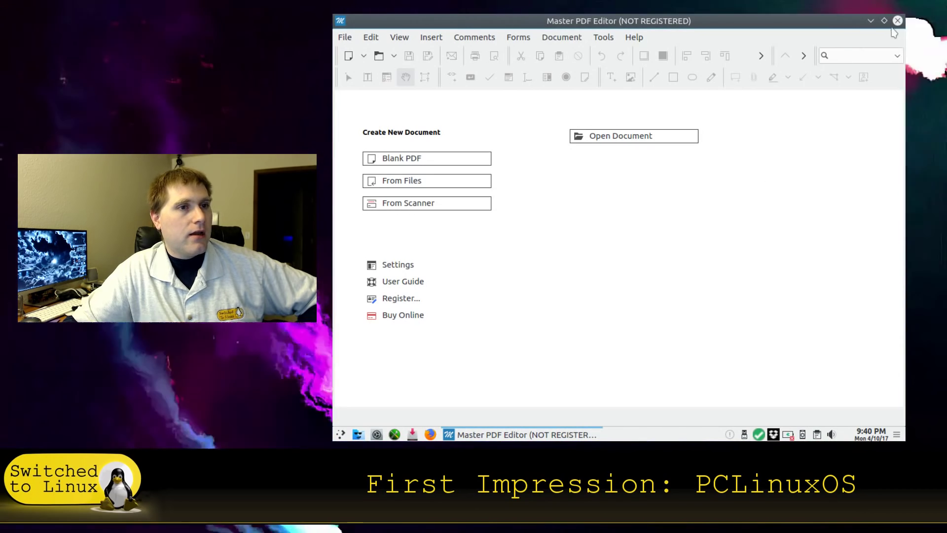
click(898, 22)
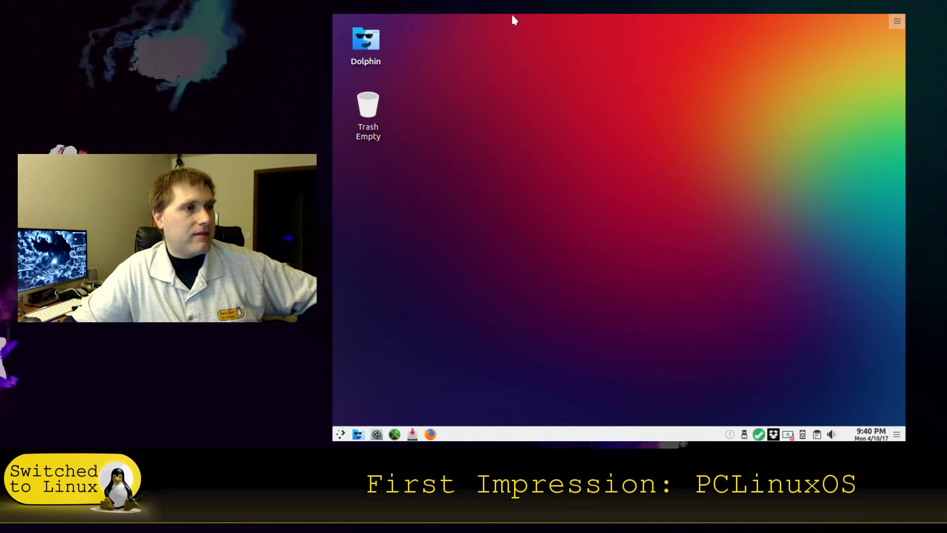
Launch the KWrite and Kate text editors from the Editors category of the application launcher.
click(340, 434)
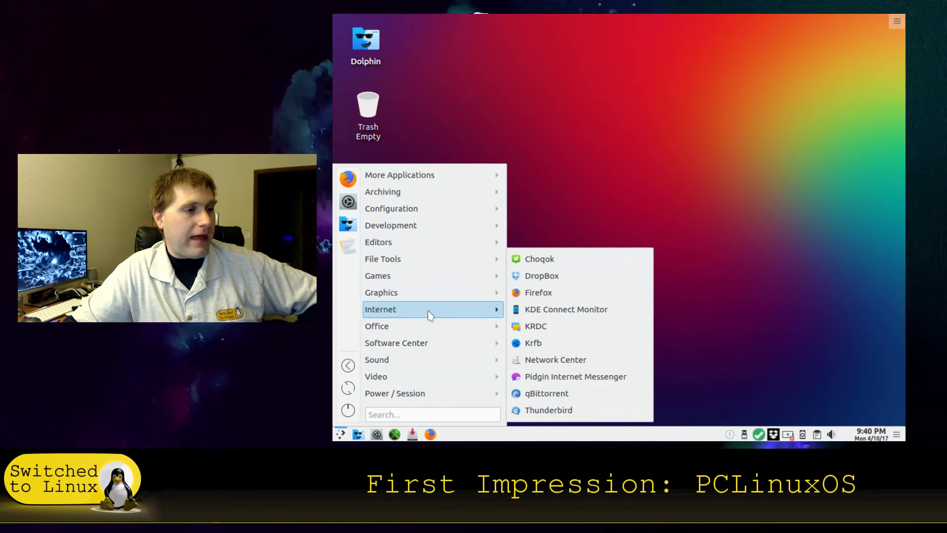
mouse_move(427, 329)
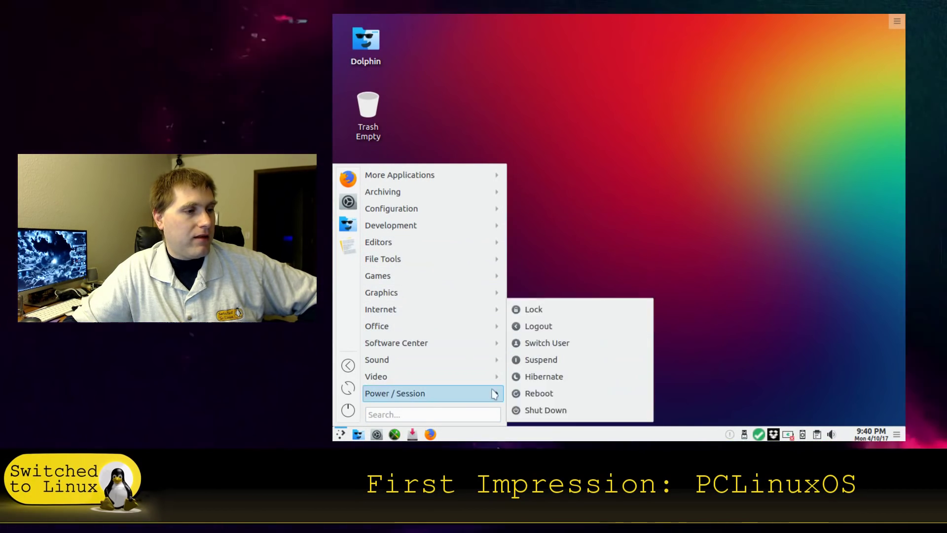
mouse_move(428, 360)
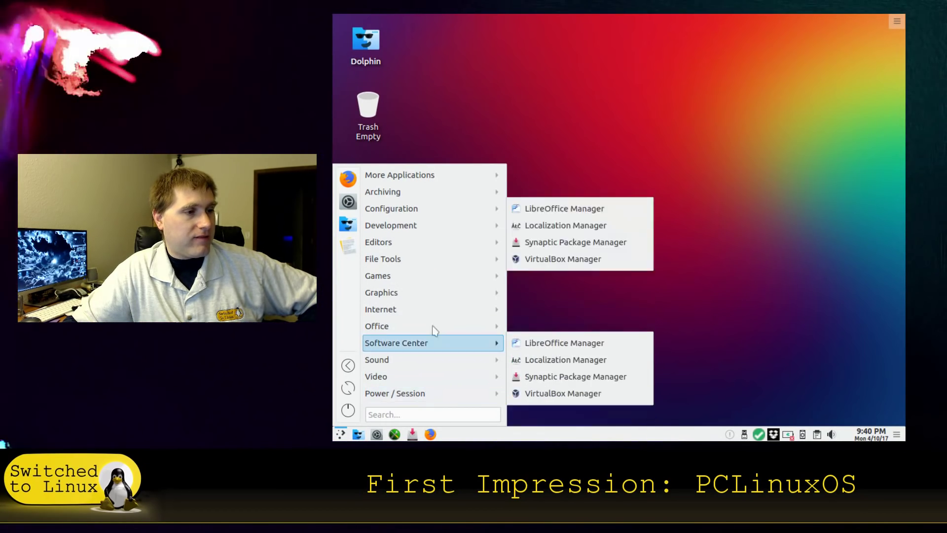
mouse_move(435, 258)
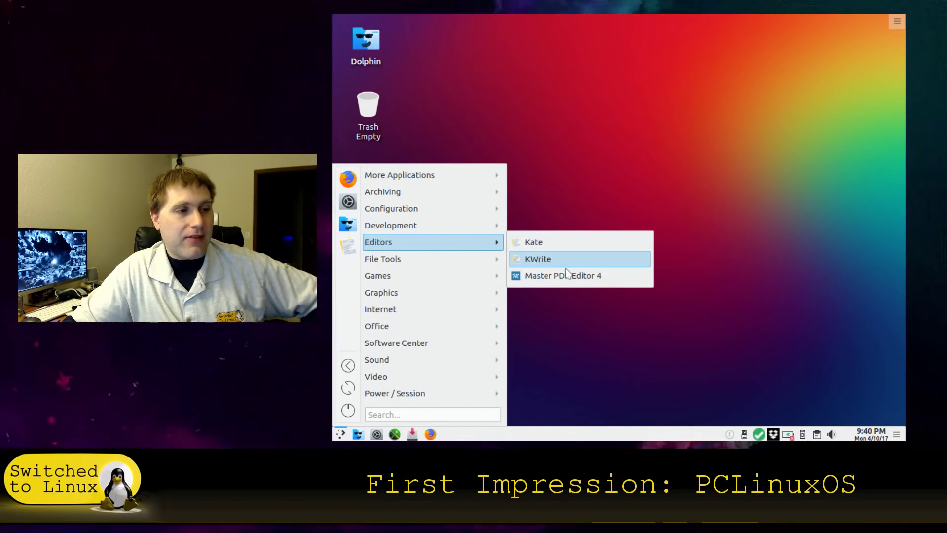
click(543, 259)
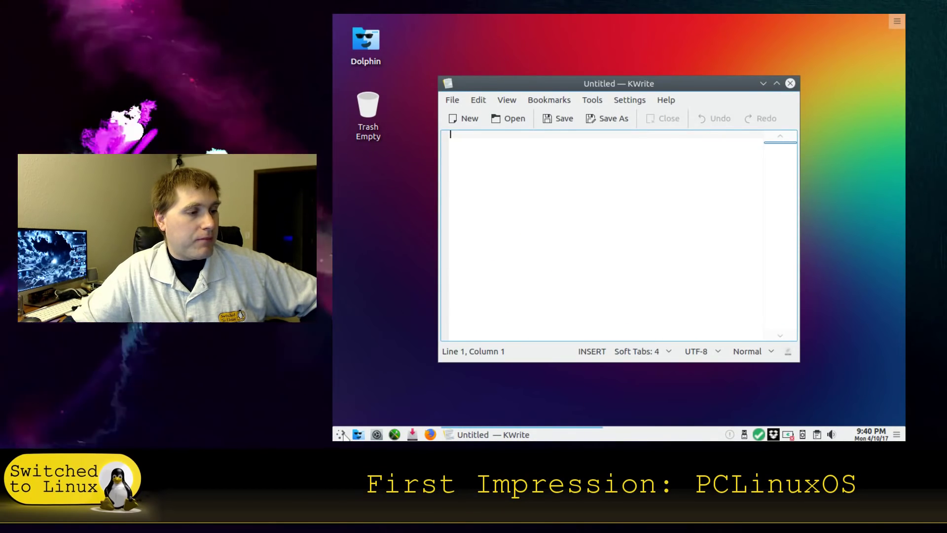
click(341, 434)
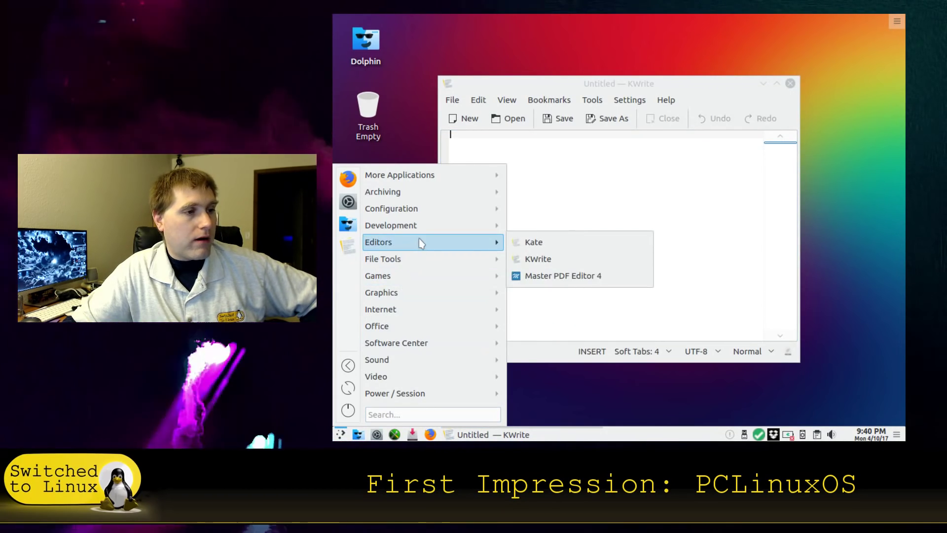
click(552, 244)
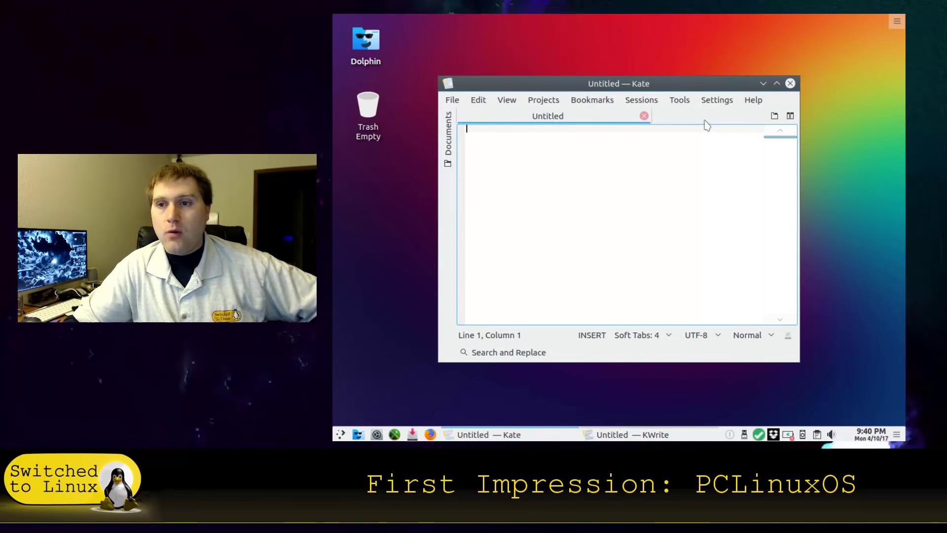
Move the Kate and KWrite windows apart to compare their interfaces, and close both editors.
drag(677, 85, 805, 167)
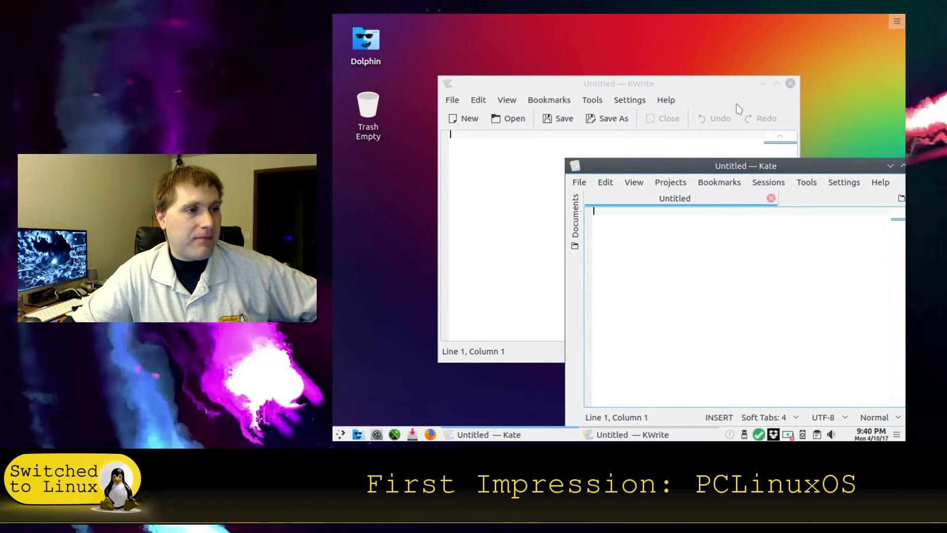
drag(674, 89, 581, 31)
drag(787, 169, 668, 123)
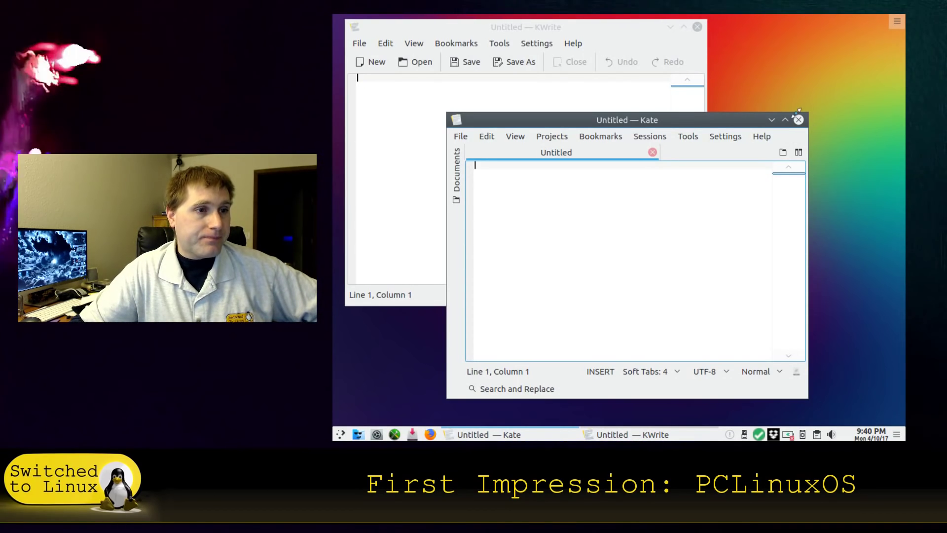
click(798, 119)
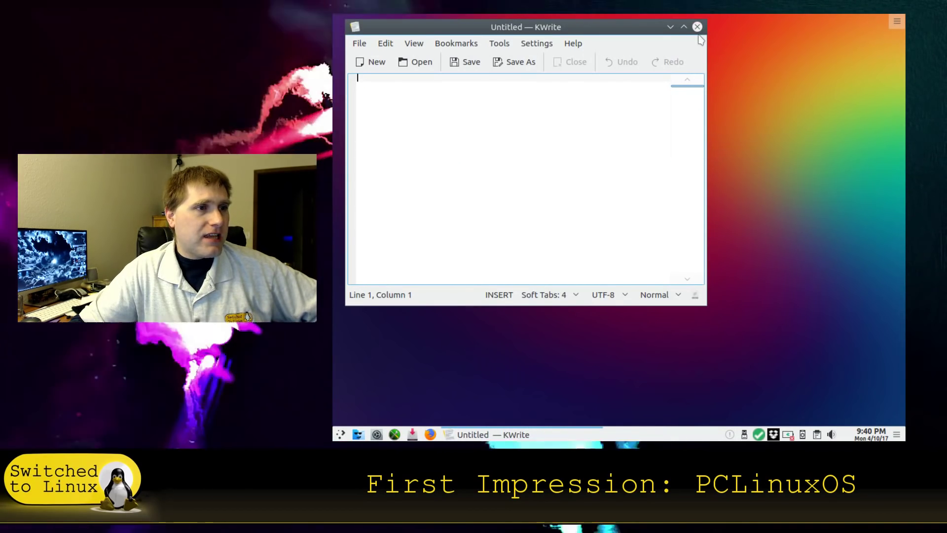
click(697, 27)
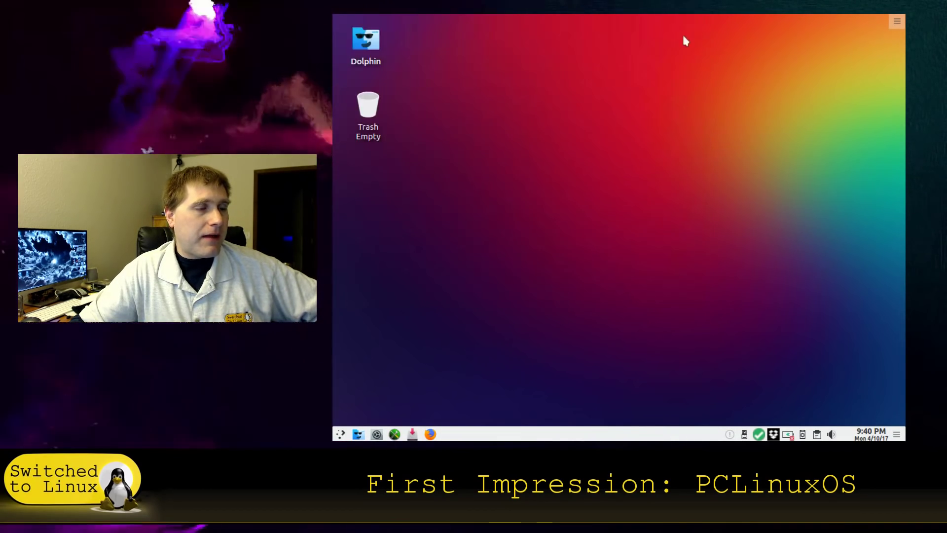
Launch Filelight from the File Tools category, inspect the root file system's usage chart, and close it.
click(343, 434)
mouse_move(444, 243)
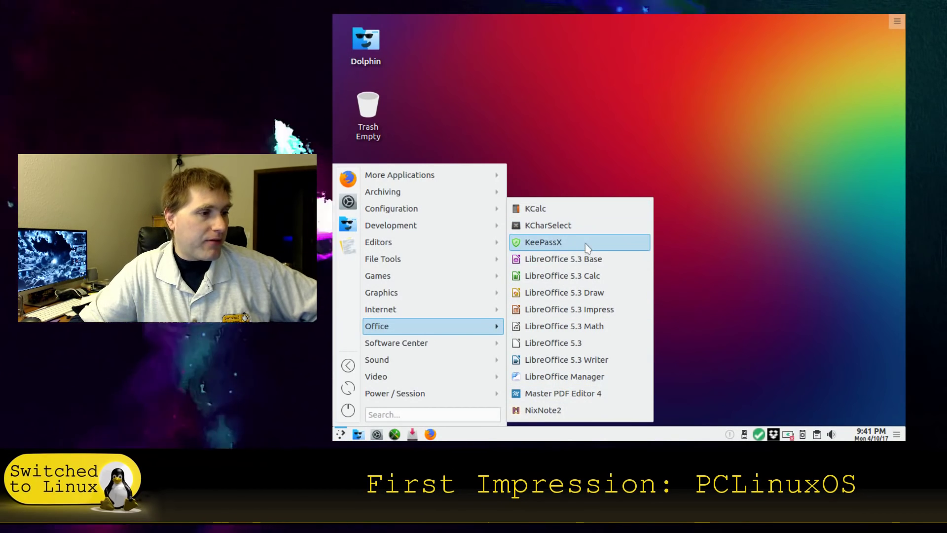
mouse_move(473, 278)
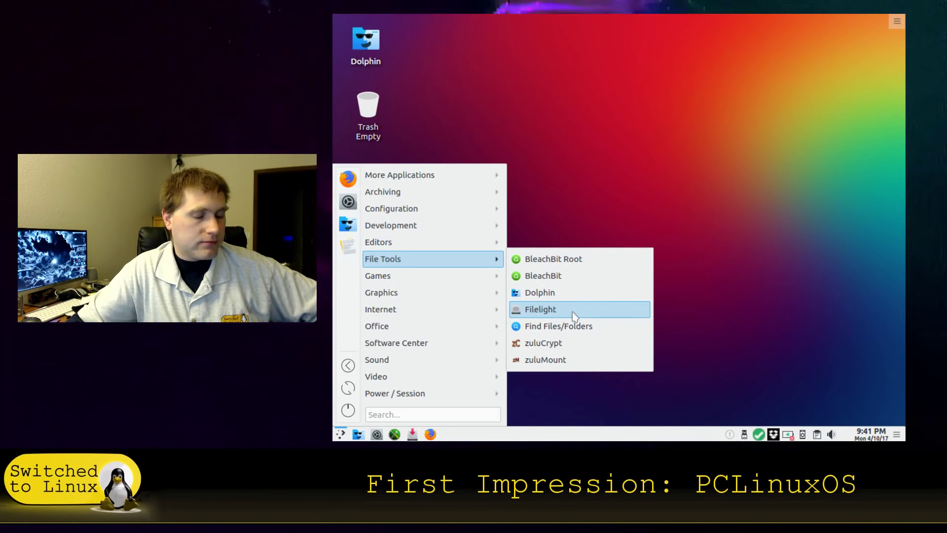
click(573, 311)
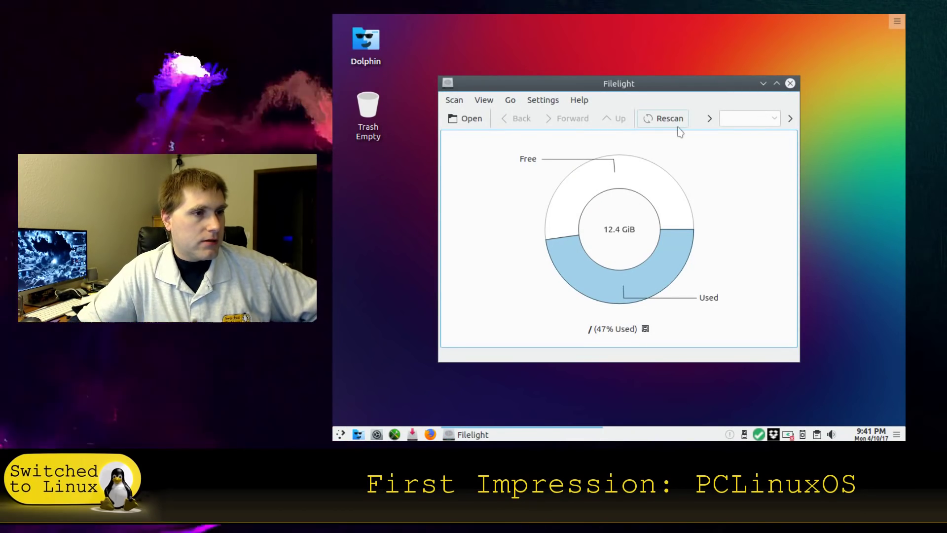
mouse_move(615, 228)
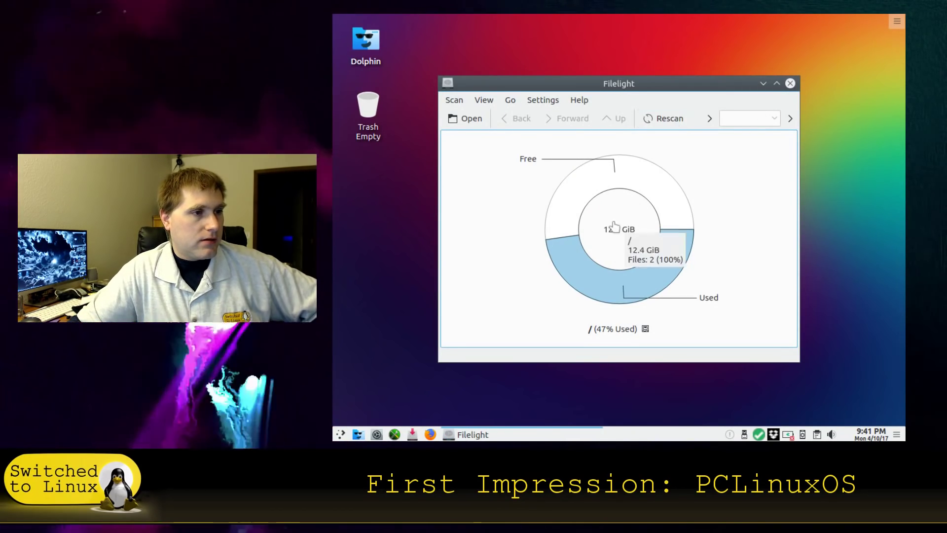
click(789, 83)
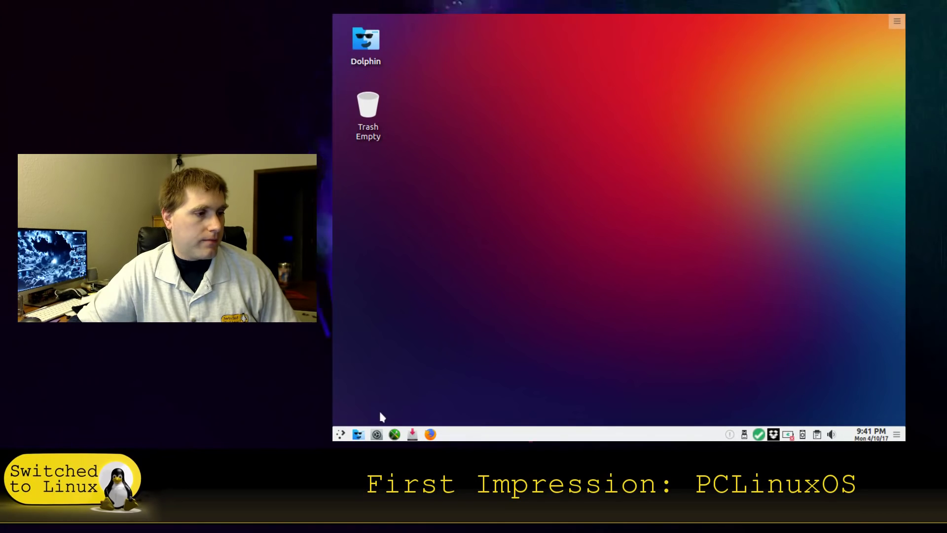
Launch Krita from the Graphics category, dismiss its startup window, view the workspace, and close Krita.
click(348, 432)
mouse_move(413, 275)
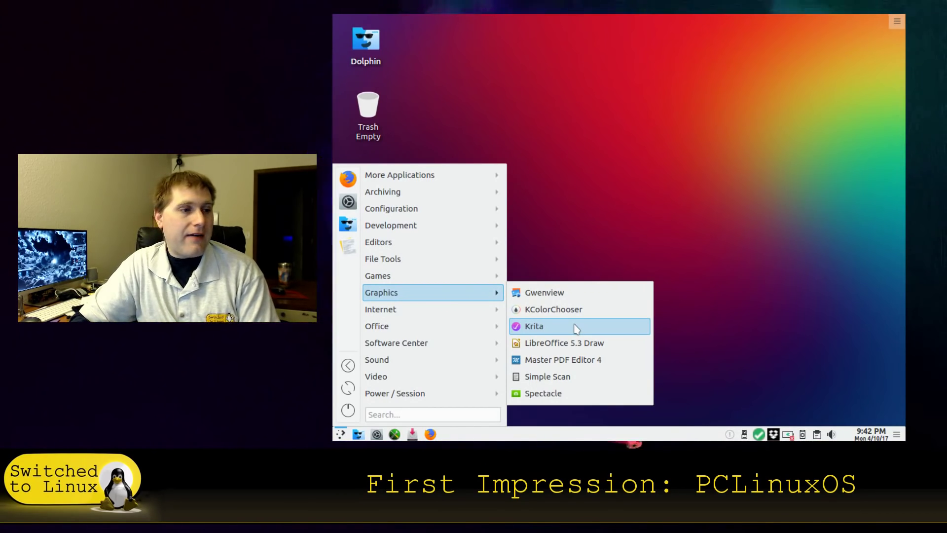
click(577, 329)
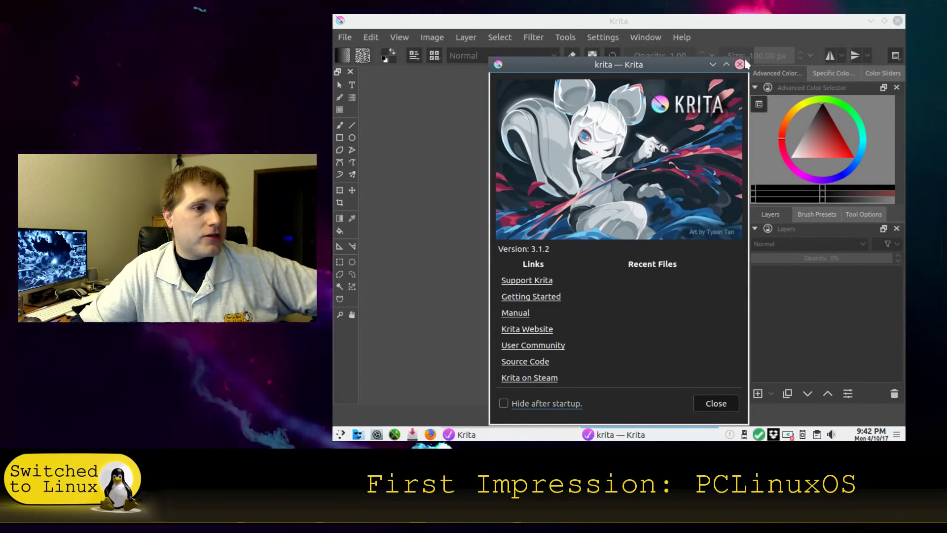
click(740, 64)
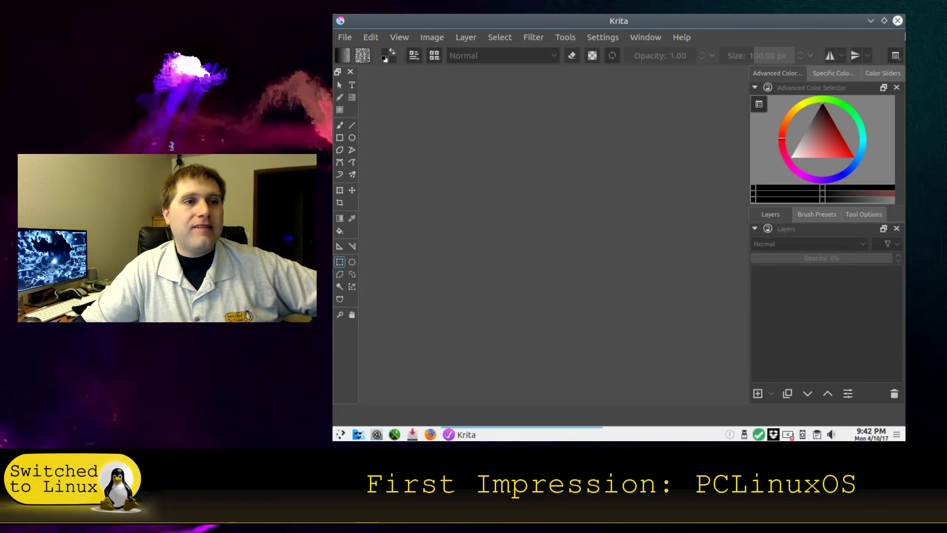
click(898, 20)
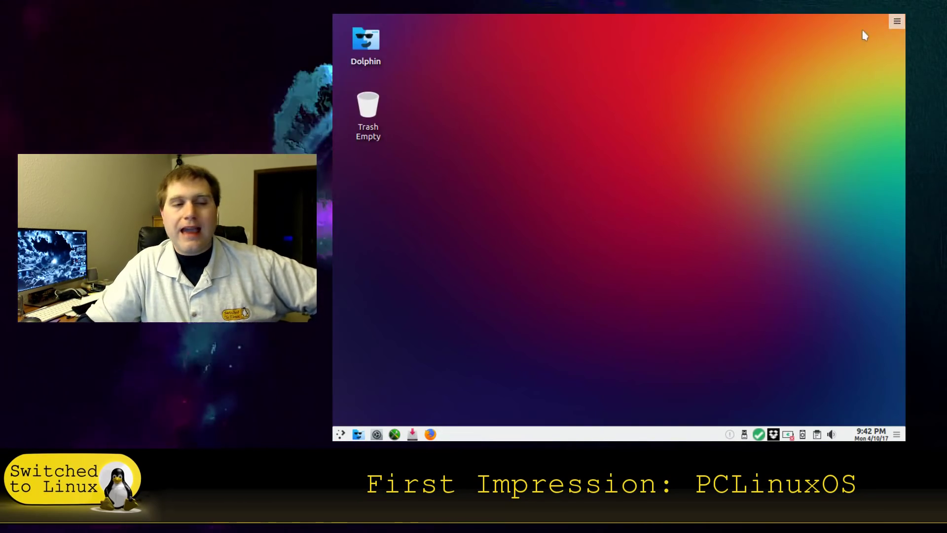
Look through the Graphics, Internet and Configuration categories in the application launcher, including the context options for DropBox.
click(340, 434)
mouse_move(424, 294)
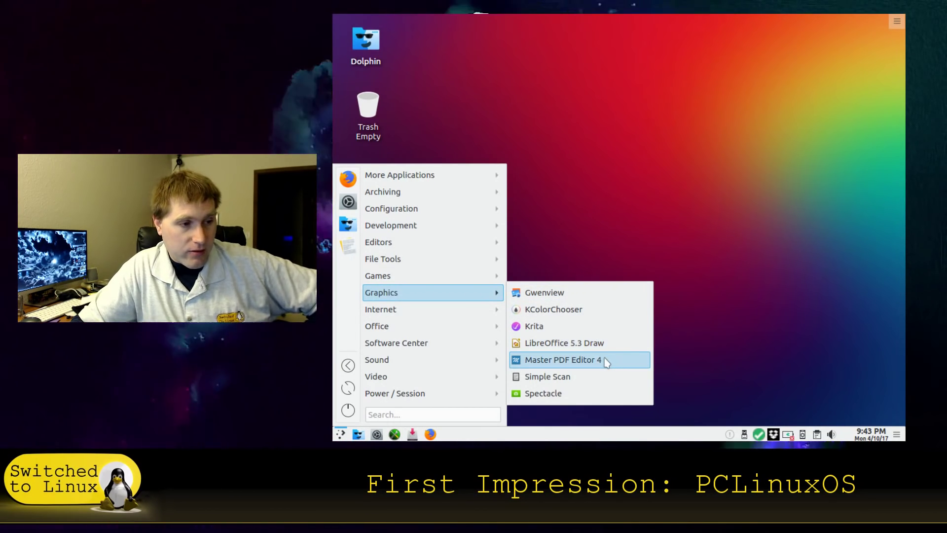
mouse_move(410, 326)
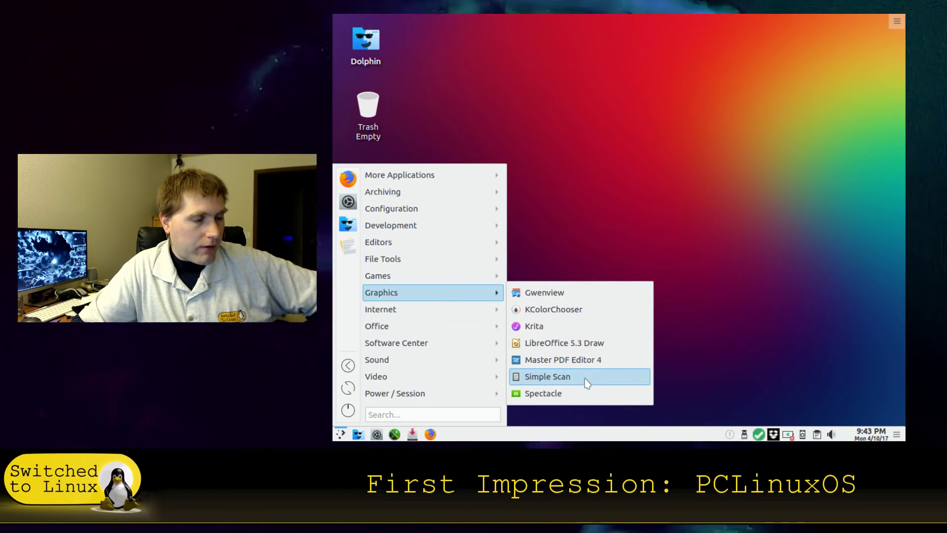
mouse_move(431, 312)
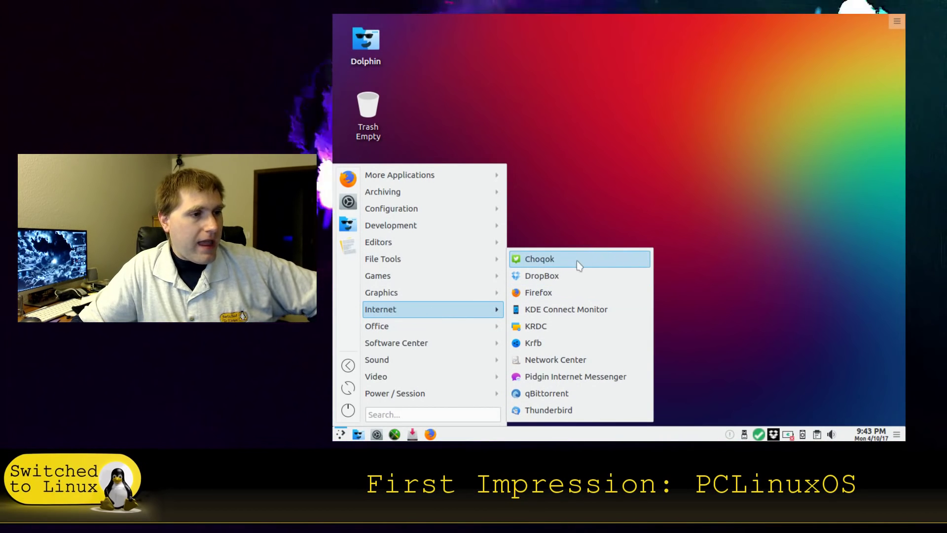
right_click(564, 286)
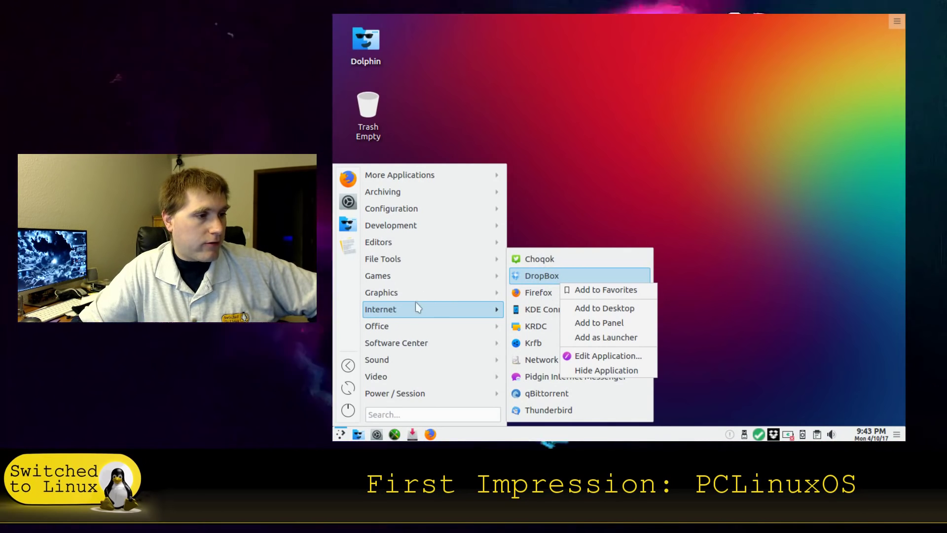
click(416, 302)
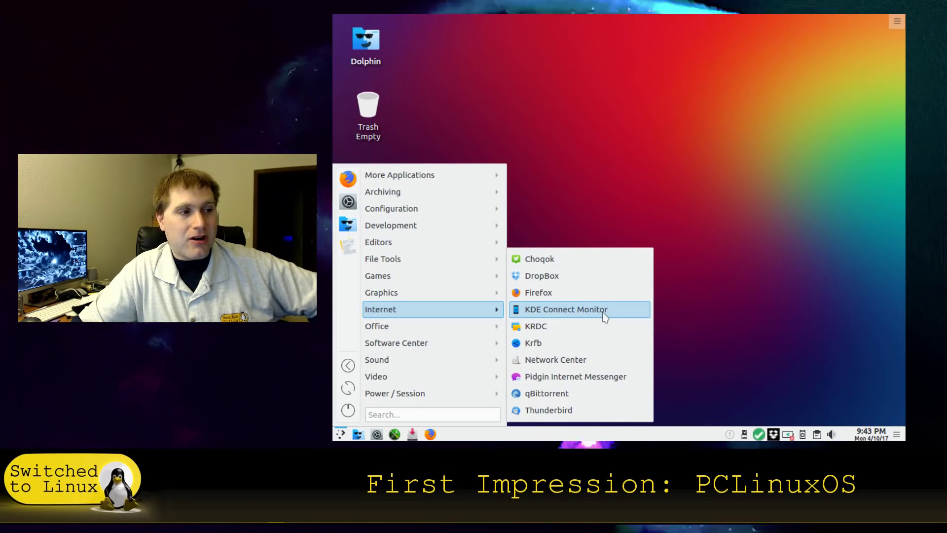
mouse_move(439, 209)
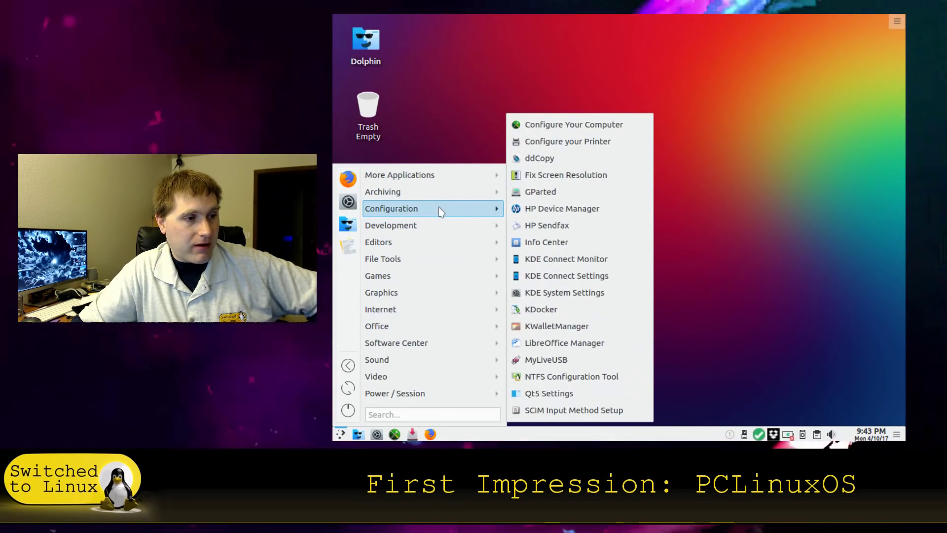
Look over the Internet and Office categories and launch Thunderbird from the Internet category.
mouse_move(419, 309)
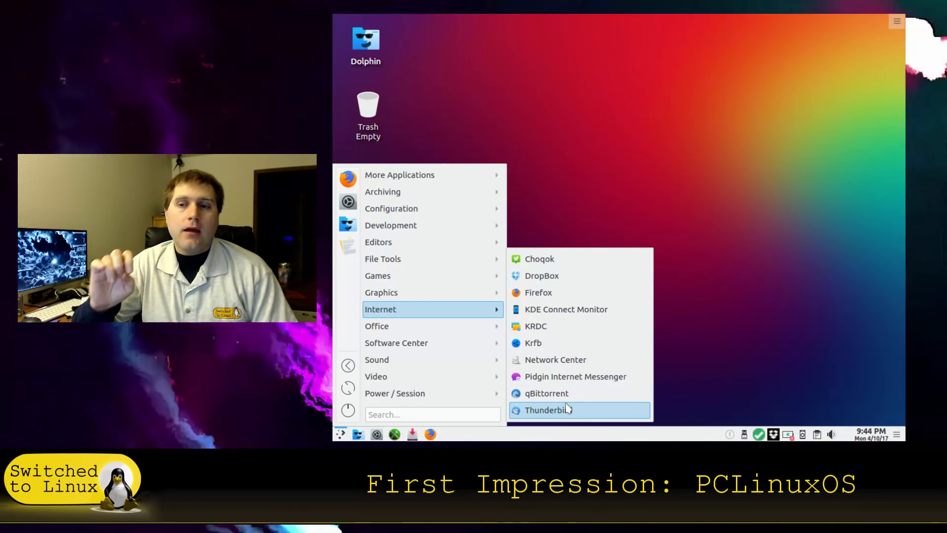
mouse_move(504, 336)
mouse_move(423, 335)
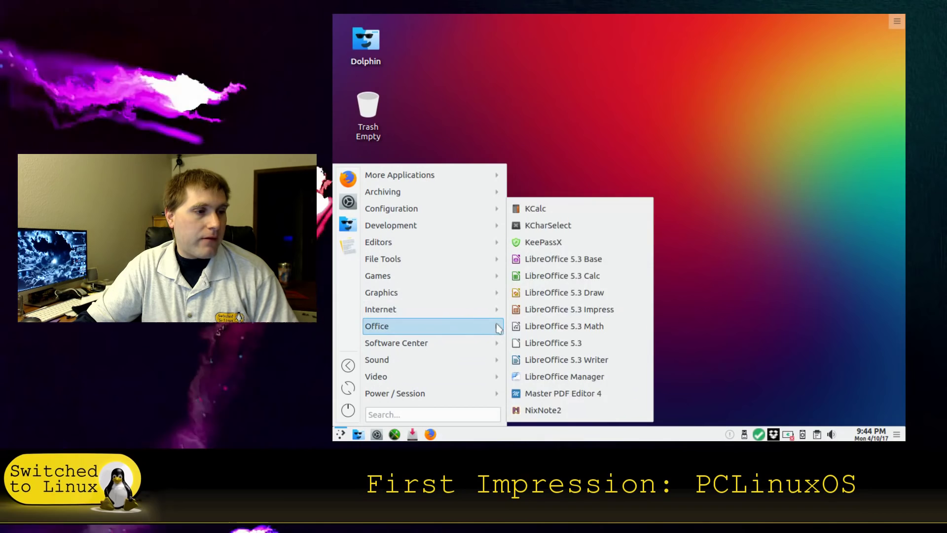
mouse_move(469, 311)
click(547, 408)
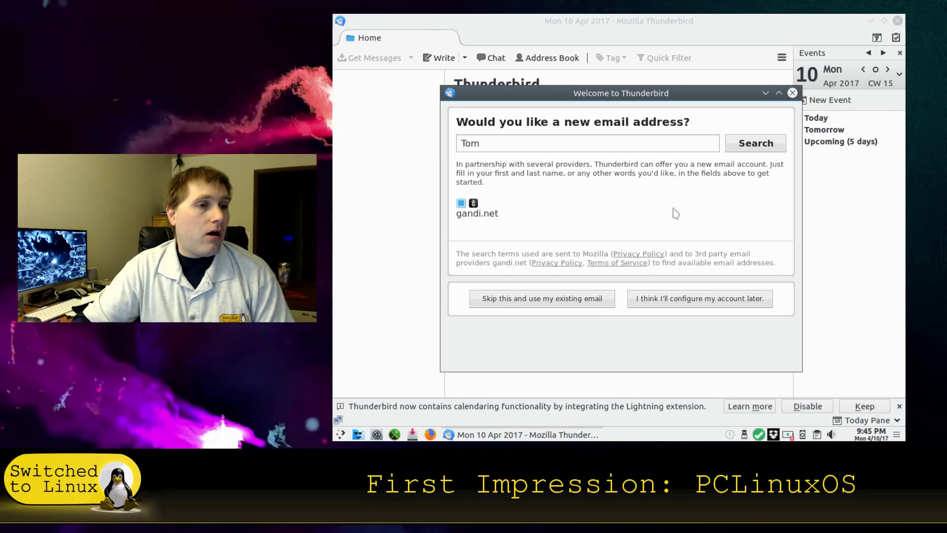
Dismiss the new email address window without setting up an account and close Thunderbird.
click(792, 93)
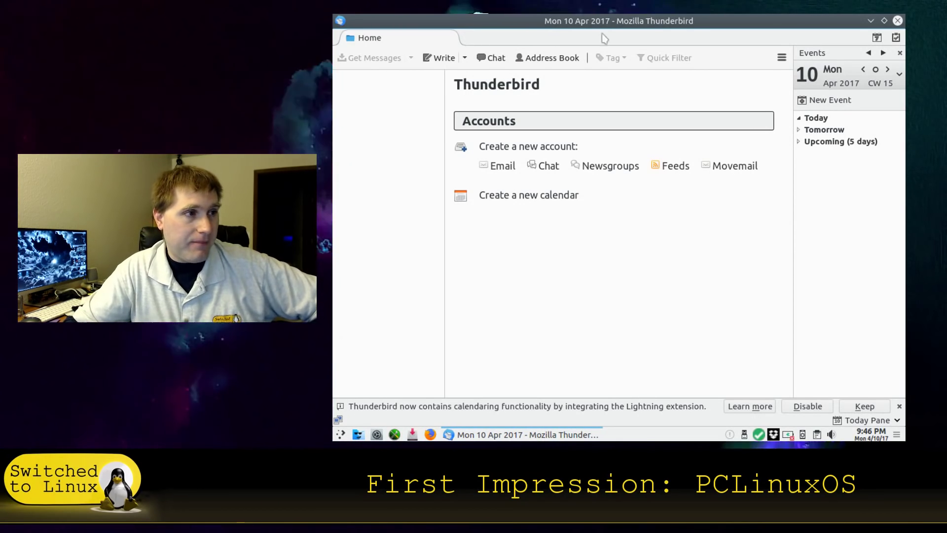
click(898, 21)
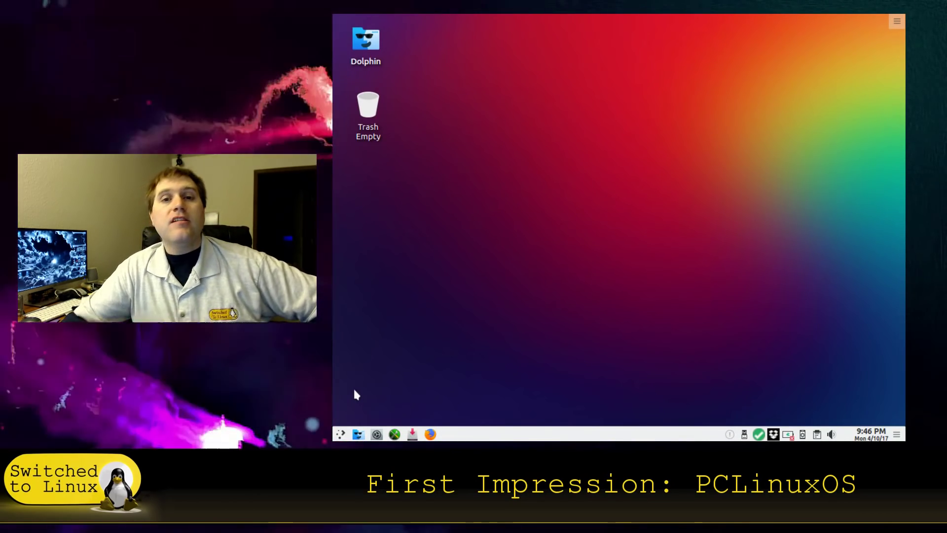
Look over the Internet and Office categories, launch LibreOffice 5.3 Writer from Office, and close its blank document.
click(341, 434)
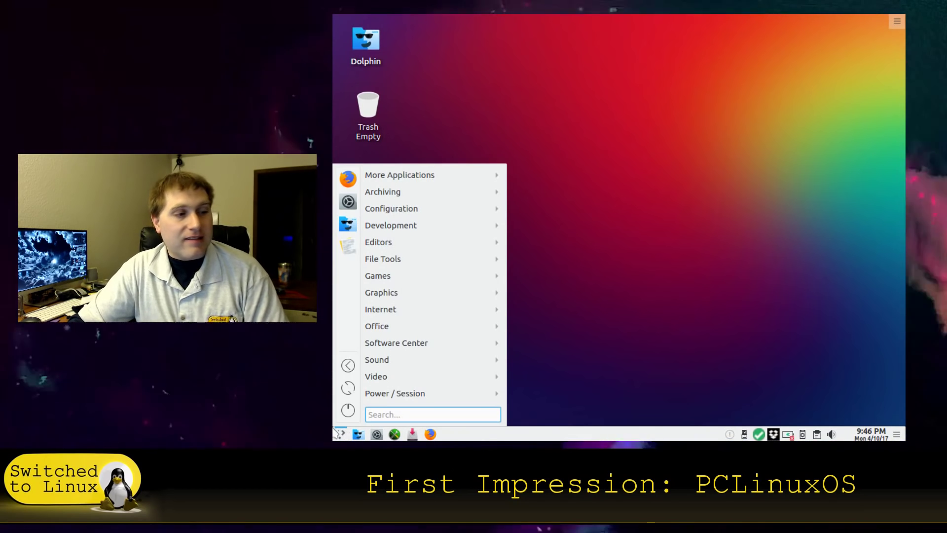
mouse_move(442, 310)
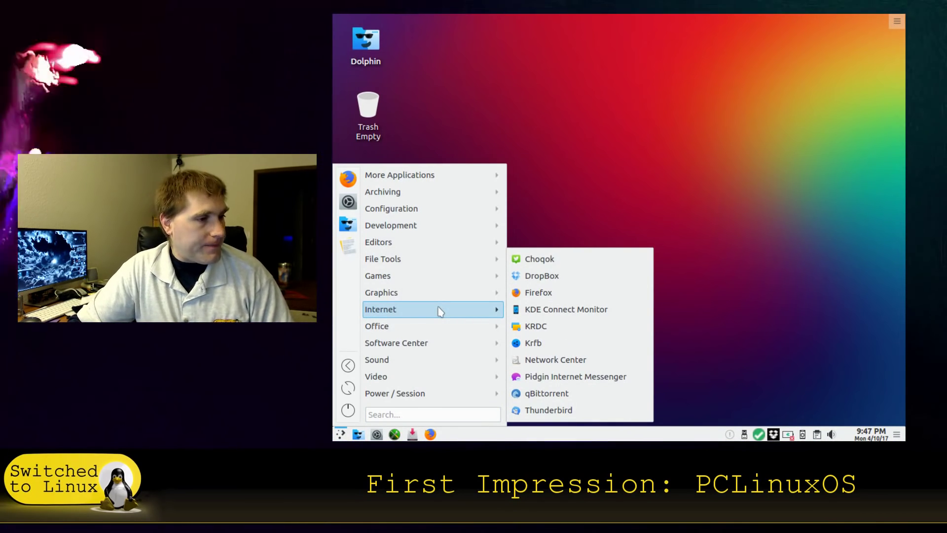
mouse_move(450, 328)
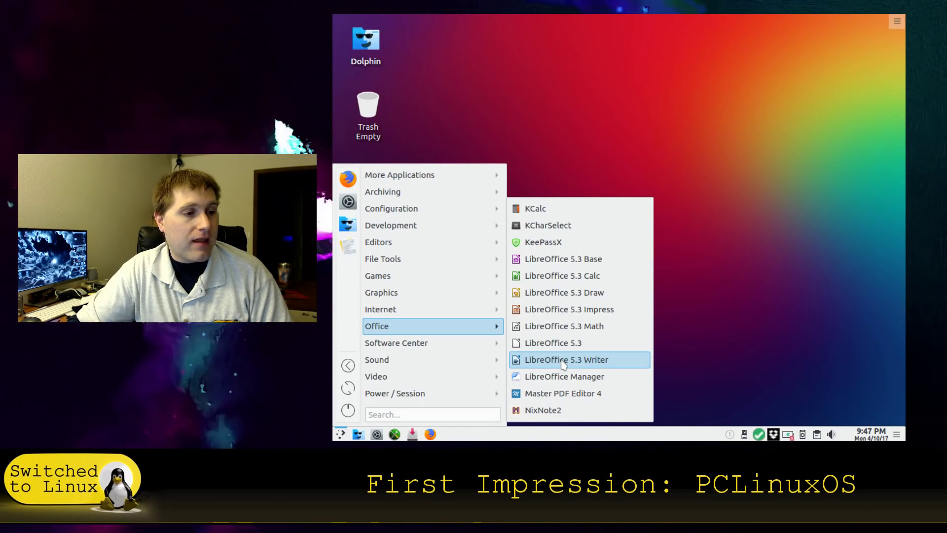
click(564, 361)
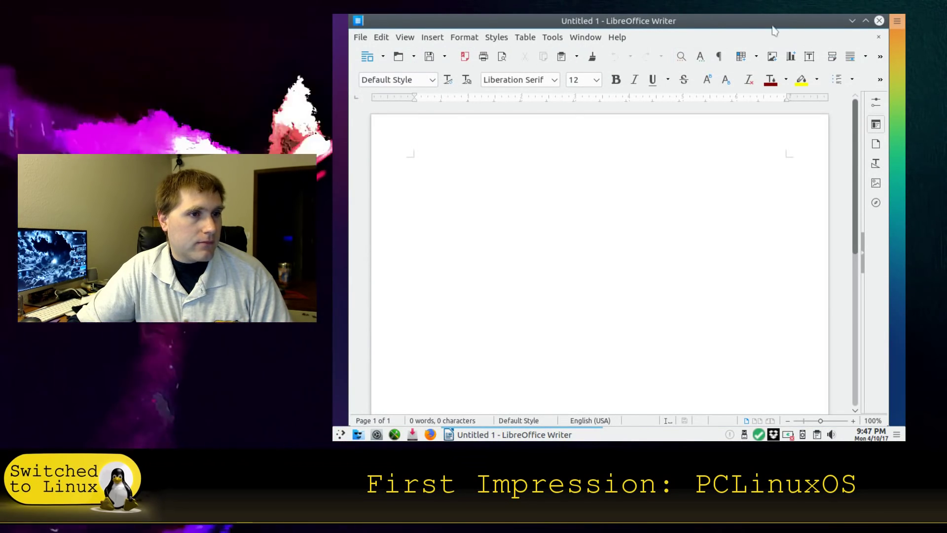
click(879, 20)
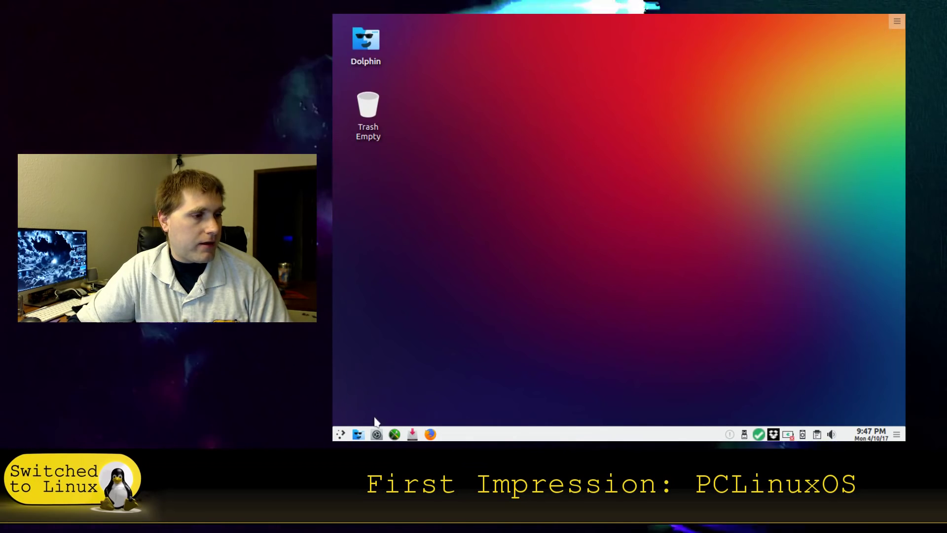
Launch LibreOffice Manager from the Office category, enter the administrative password, view its options, and exit without applying changes.
click(340, 434)
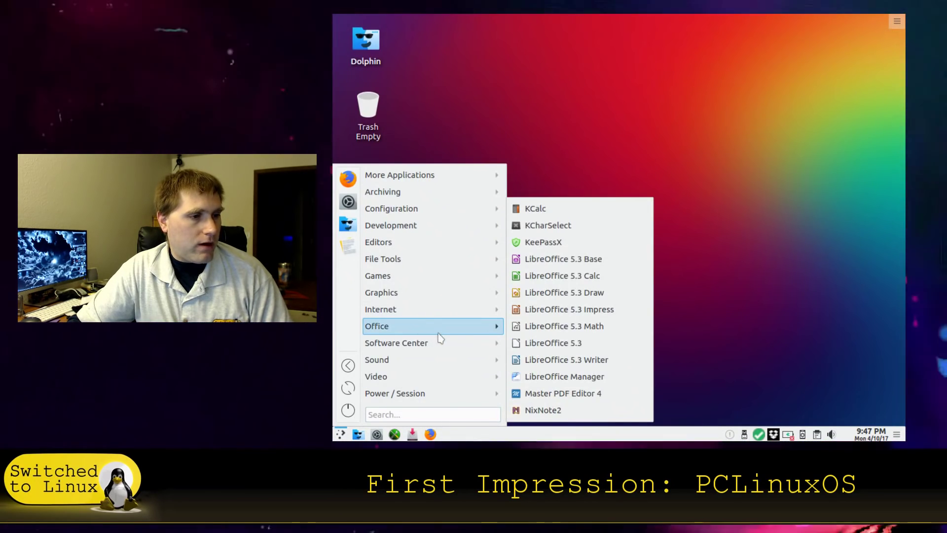
click(595, 376)
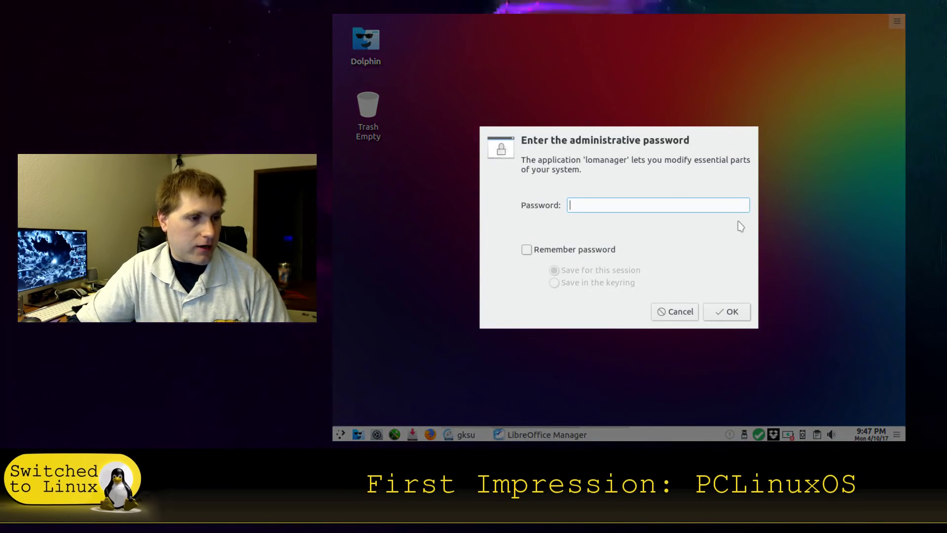
text(••••••••)
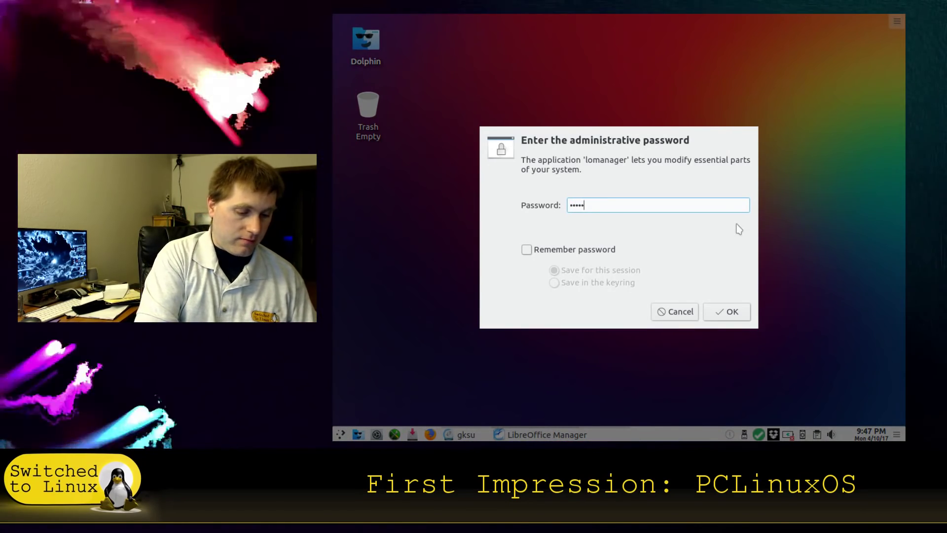
key(Return)
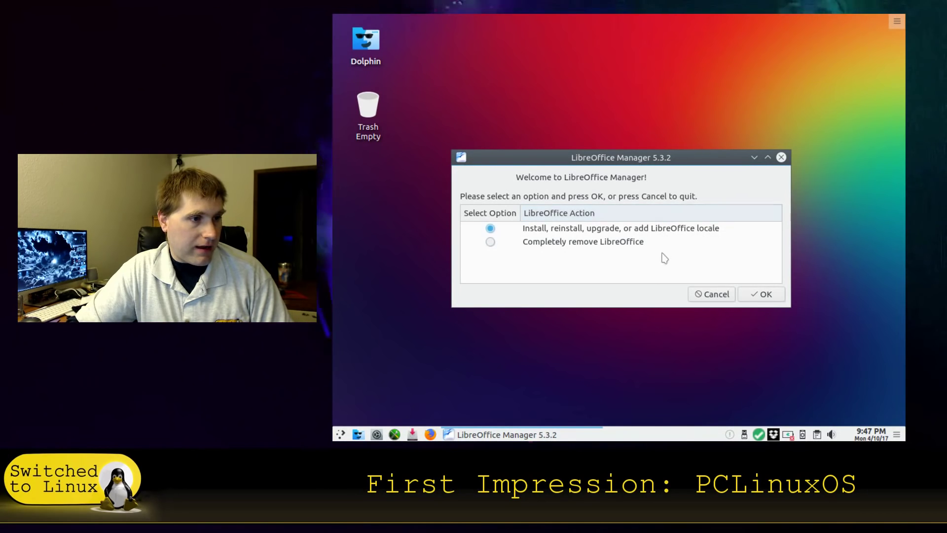
click(780, 158)
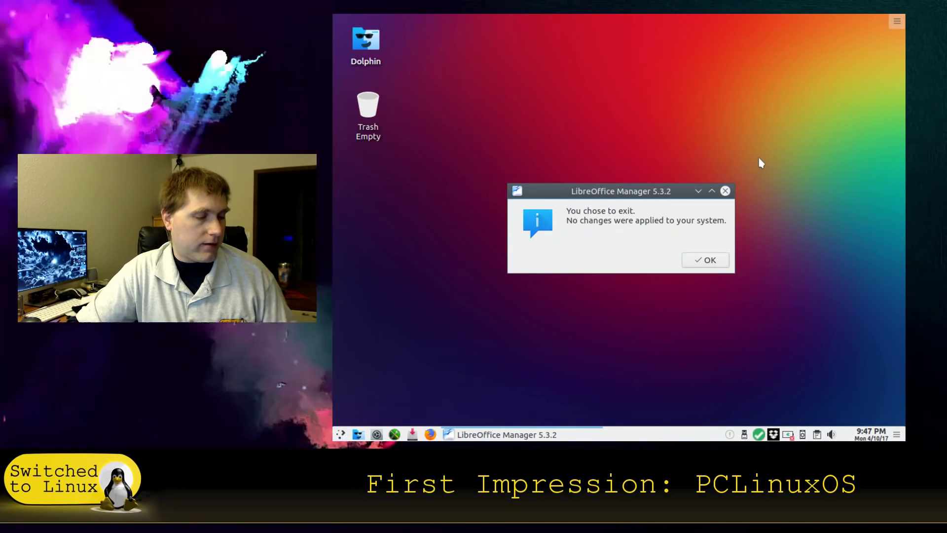
click(705, 260)
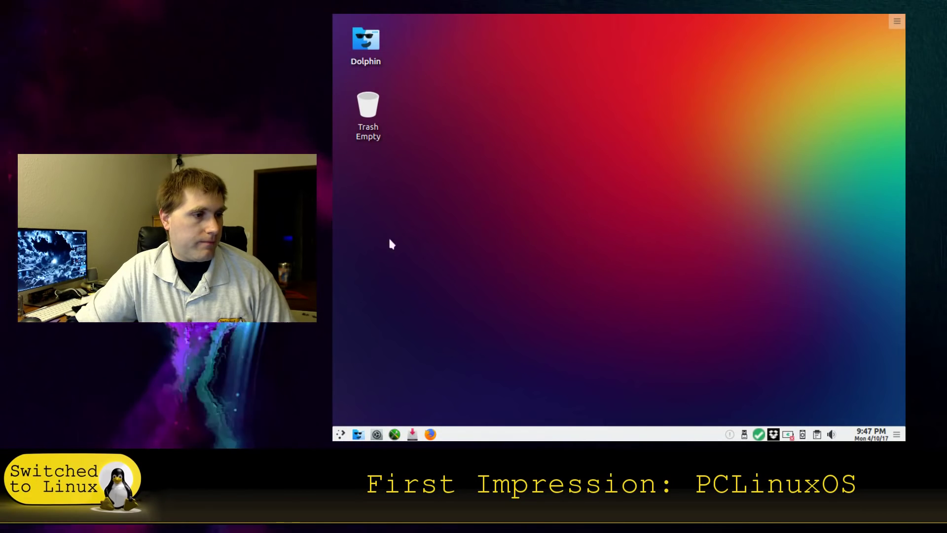
Launch Synaptic Package Manager from the Software Center category and authenticate with the root password.
click(338, 434)
mouse_move(412, 345)
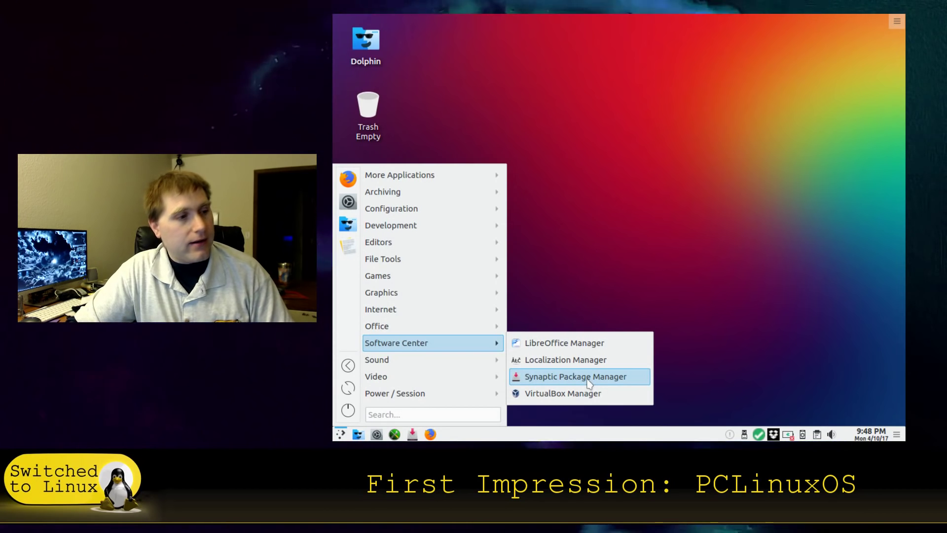
click(588, 381)
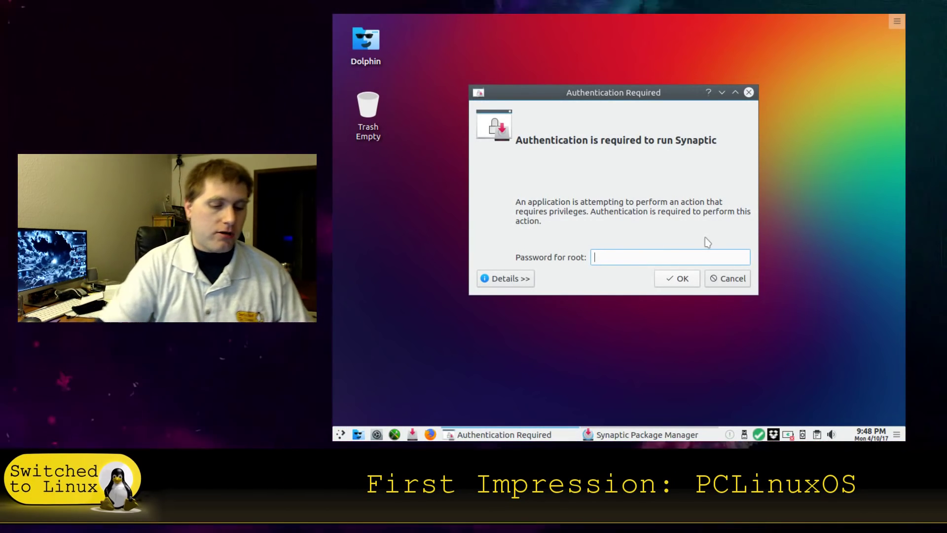
text(••)
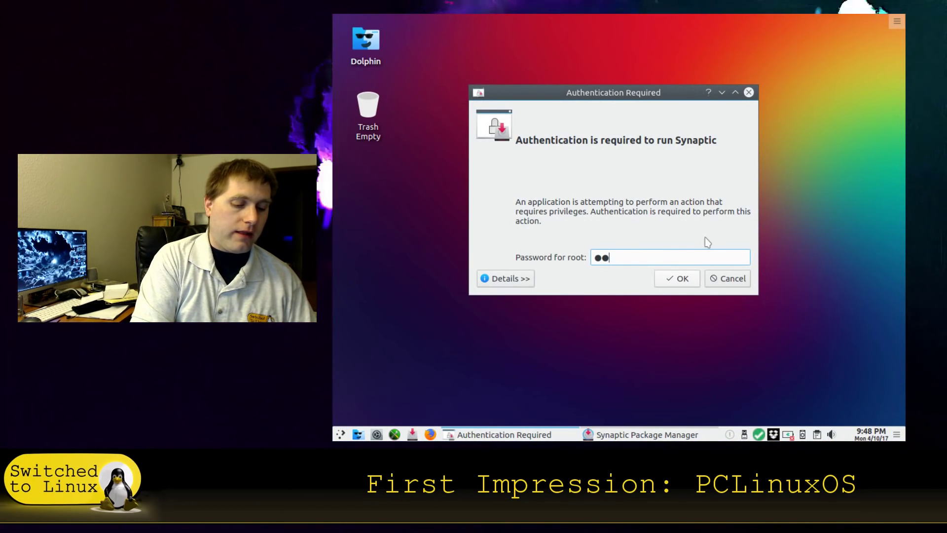
text(•••)
key(Return)
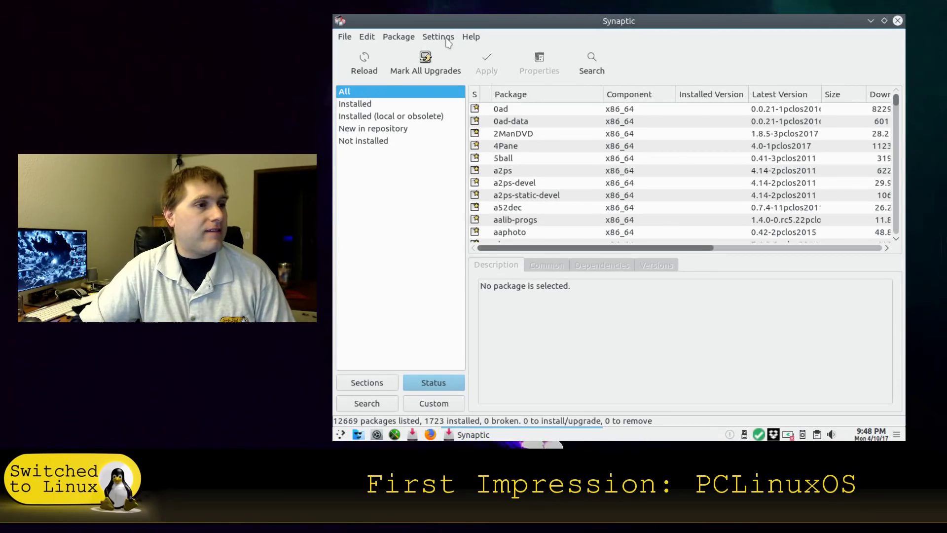
Search the packages for "obs" and select obs-studio to check its description and latest version.
click(592, 64)
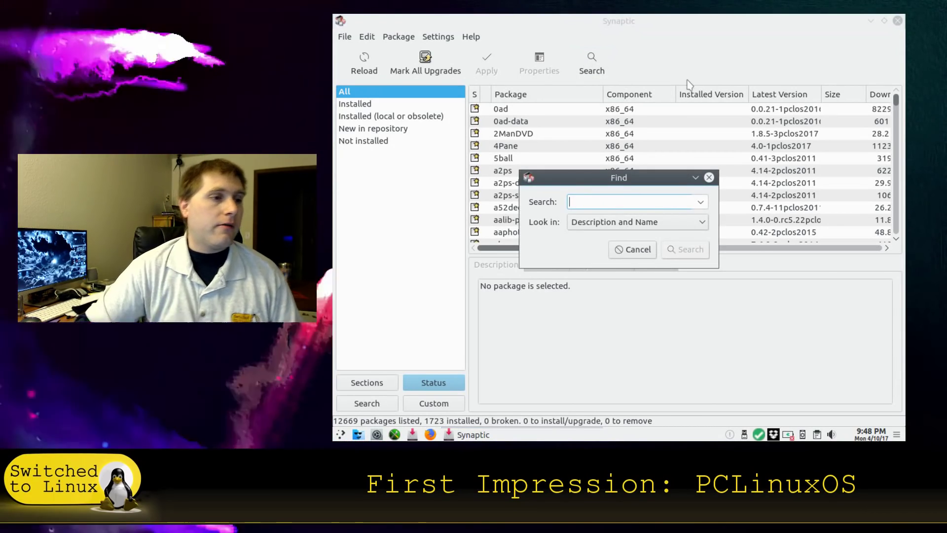
text(obs)
key(Return)
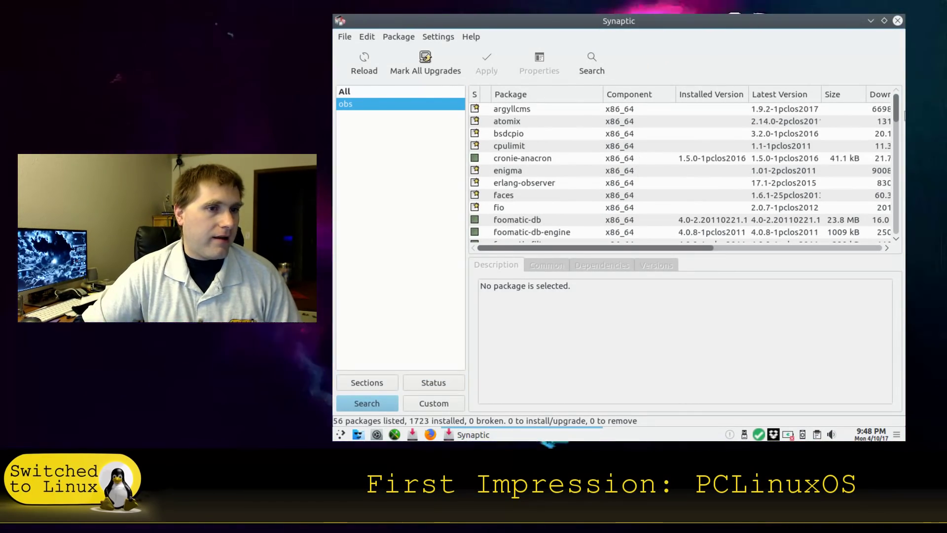
drag(899, 115, 848, 176)
click(523, 164)
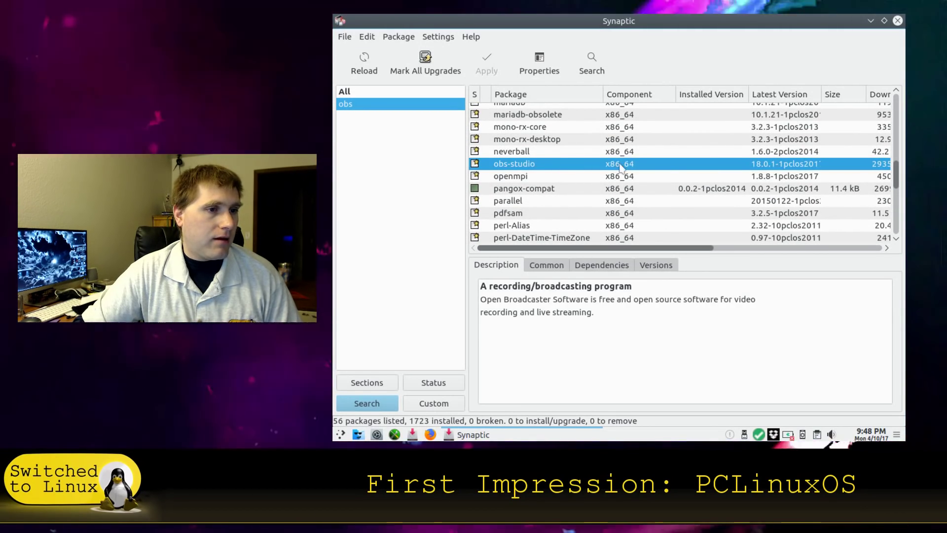
mouse_move(681, 247)
mouse_down()
mouse_move(856, 248)
mouse_move(685, 248)
mouse_up()
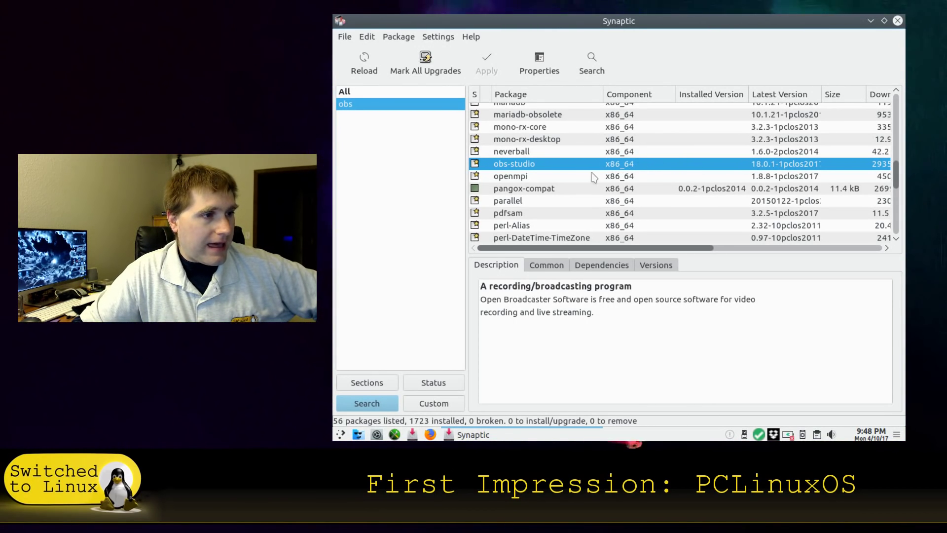
Open Firefox and search the web for "ob studio".
click(430, 434)
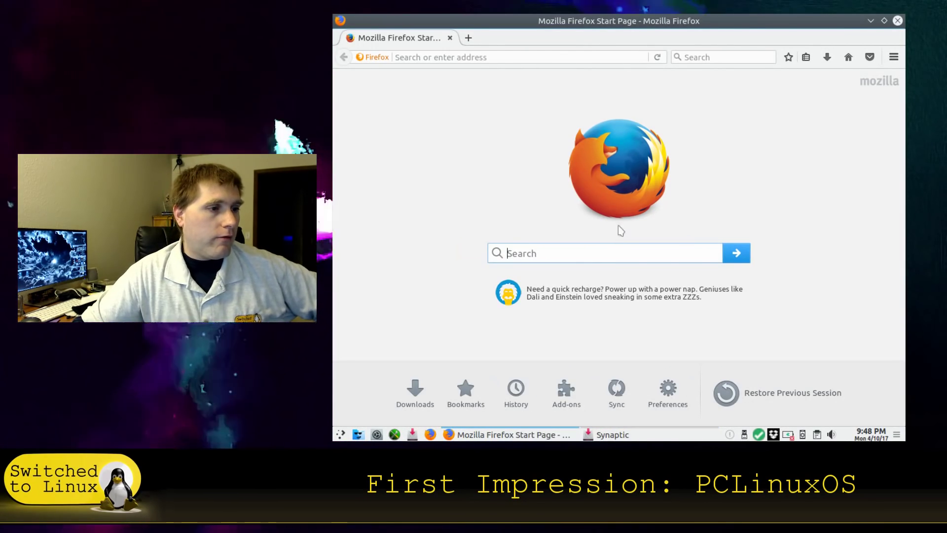
click(600, 249)
text(ob s)
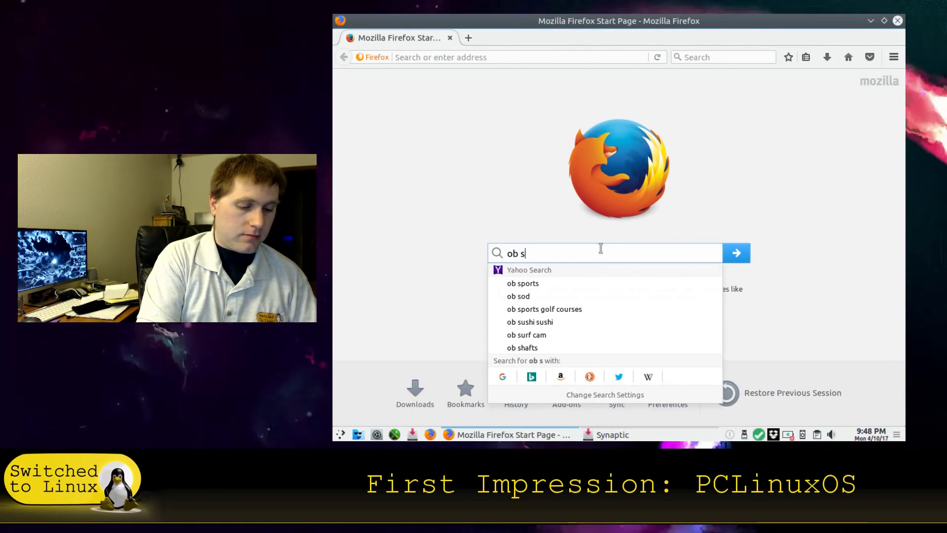
text(tudio)
key(Return)
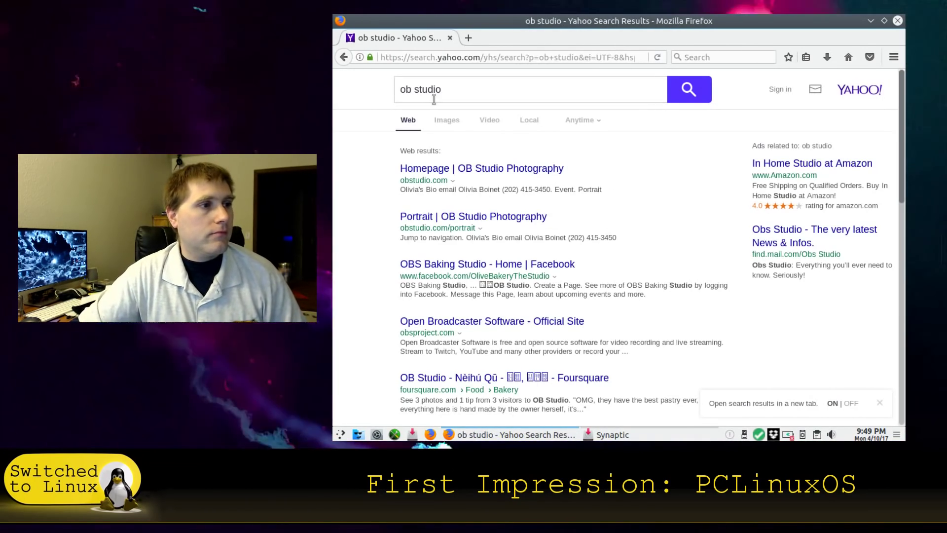
Open the Open Broadcaster Software official site from the search results and close the OB Studio Photography page.
click(427, 170)
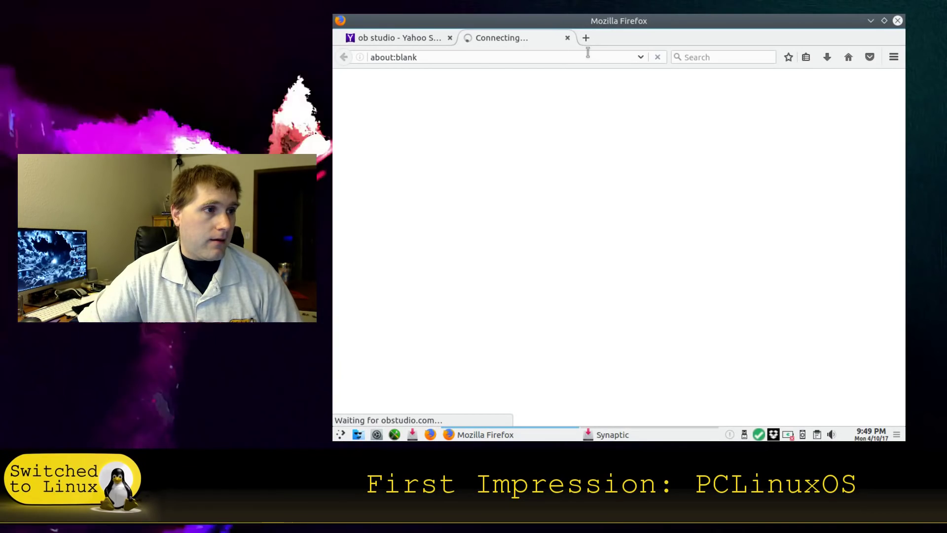
click(417, 38)
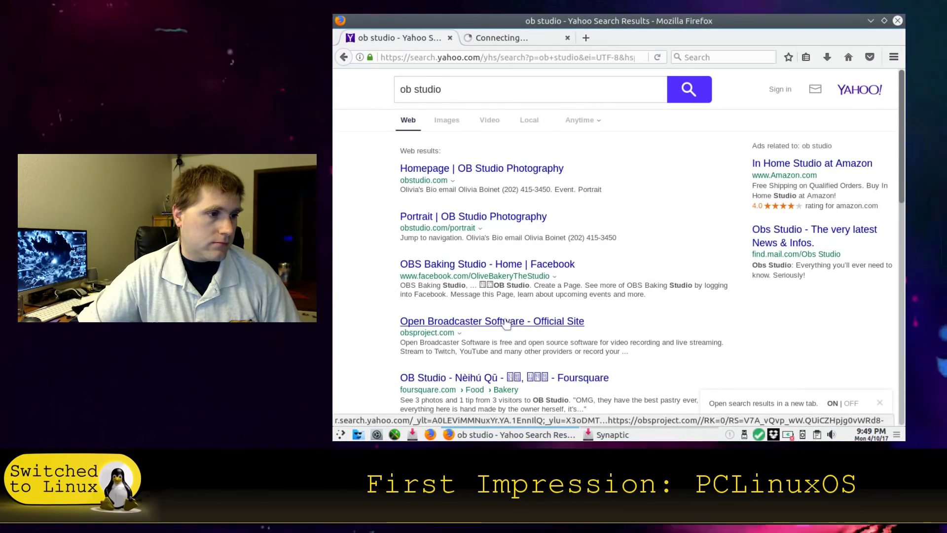
click(537, 168)
click(623, 38)
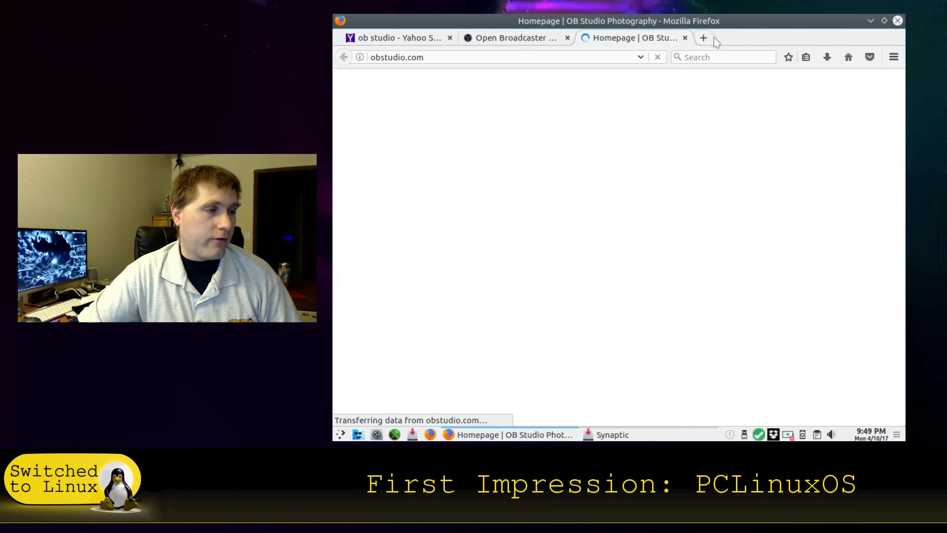
click(684, 38)
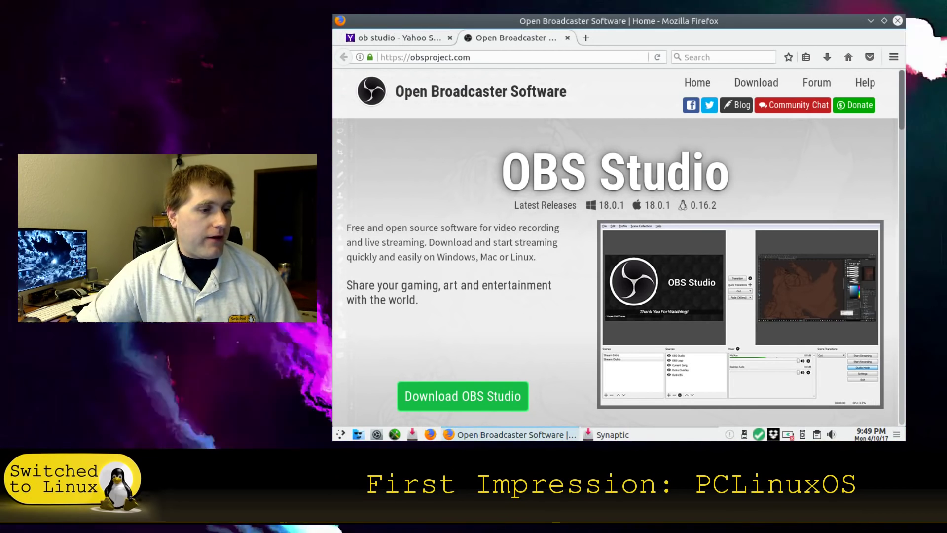
Compare the obs-studio package version in Synaptic with the latest releases on the OBS Studio site, and close Synaptic.
click(610, 435)
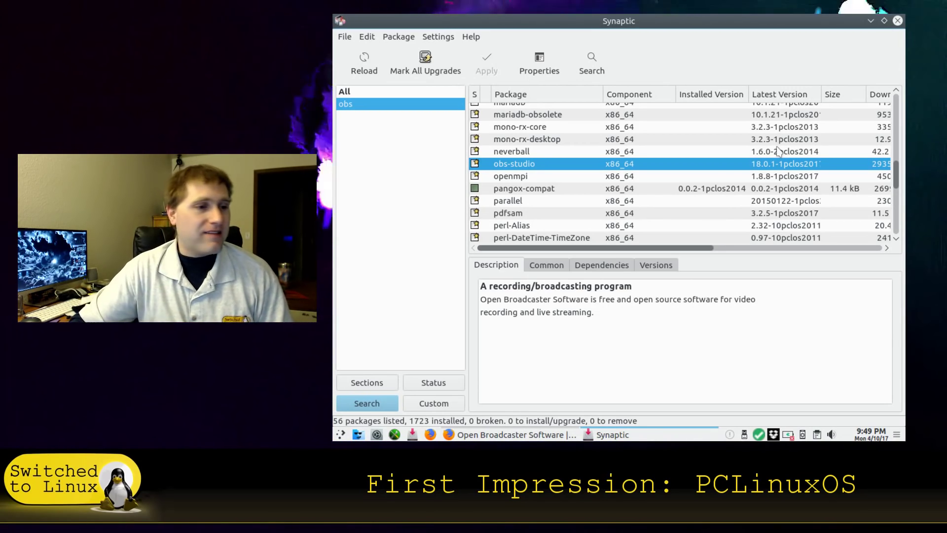
click(531, 435)
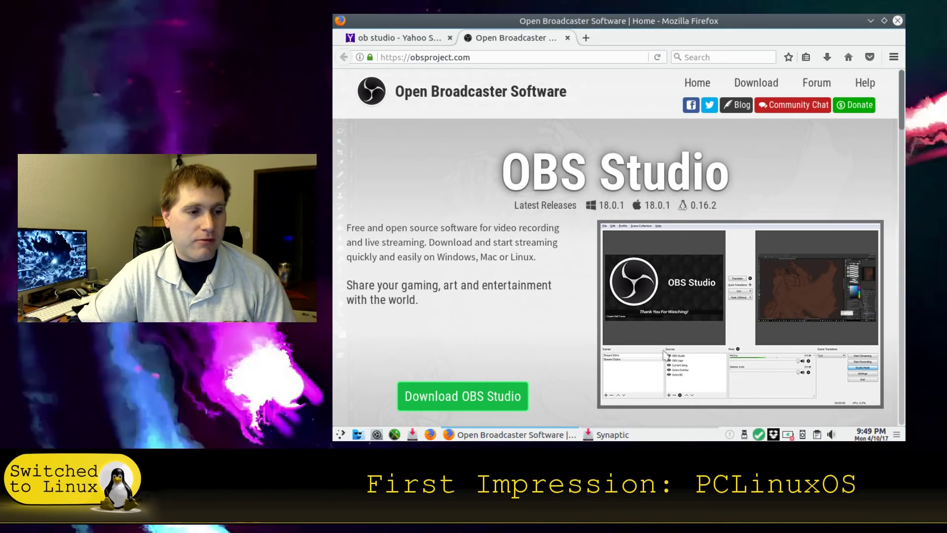
click(611, 434)
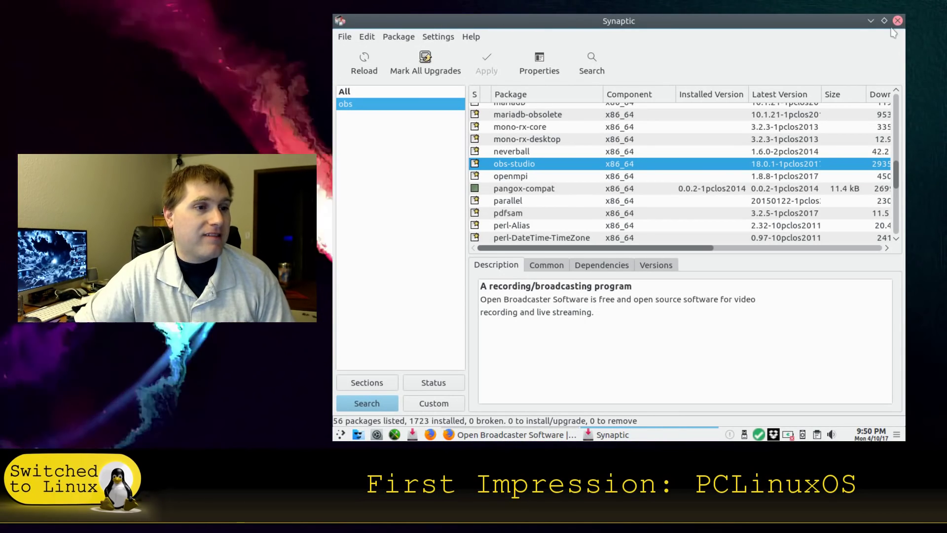
click(898, 21)
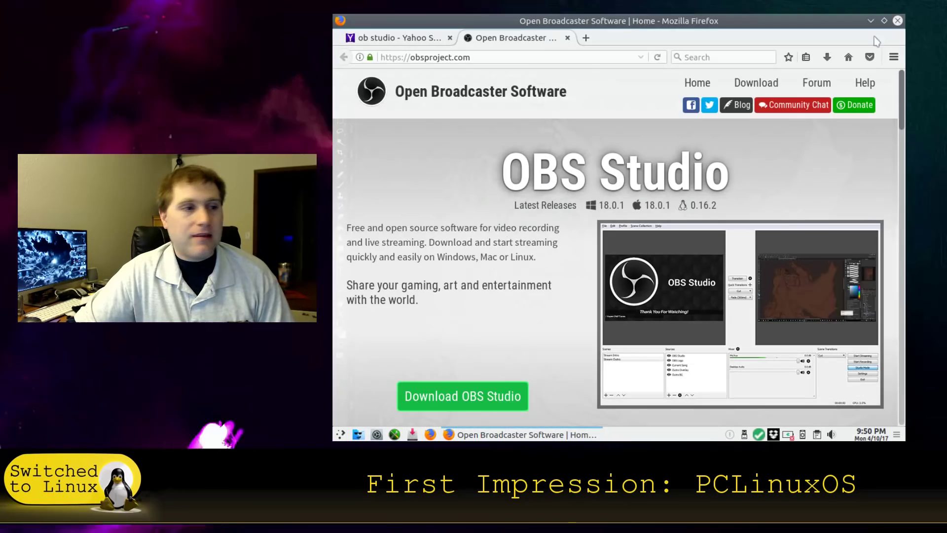
Look through the OBS Studio home page, from the download section to the production features.
scroll(677, 158, down, 3)
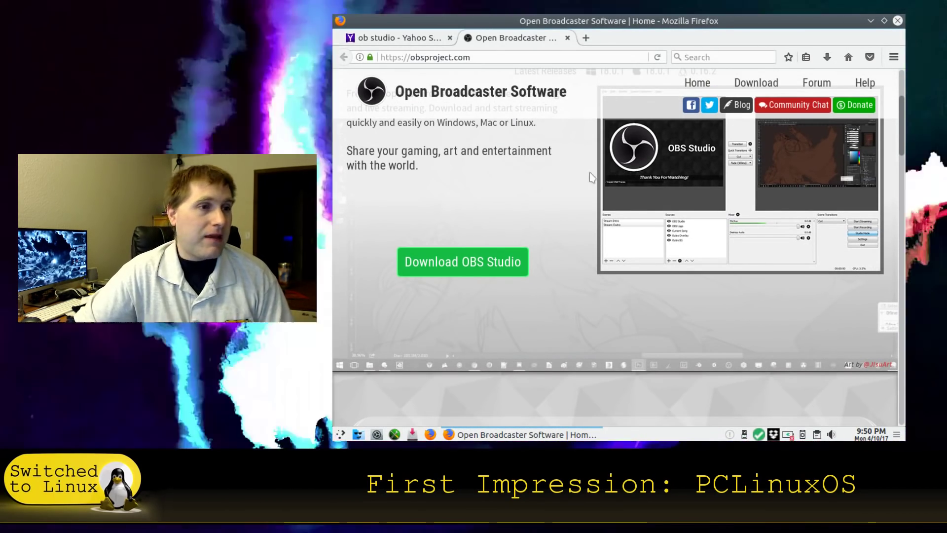
scroll(592, 206, up, 1)
scroll(591, 209, up, 2)
scroll(546, 211, down, 5)
scroll(543, 213, up, 5)
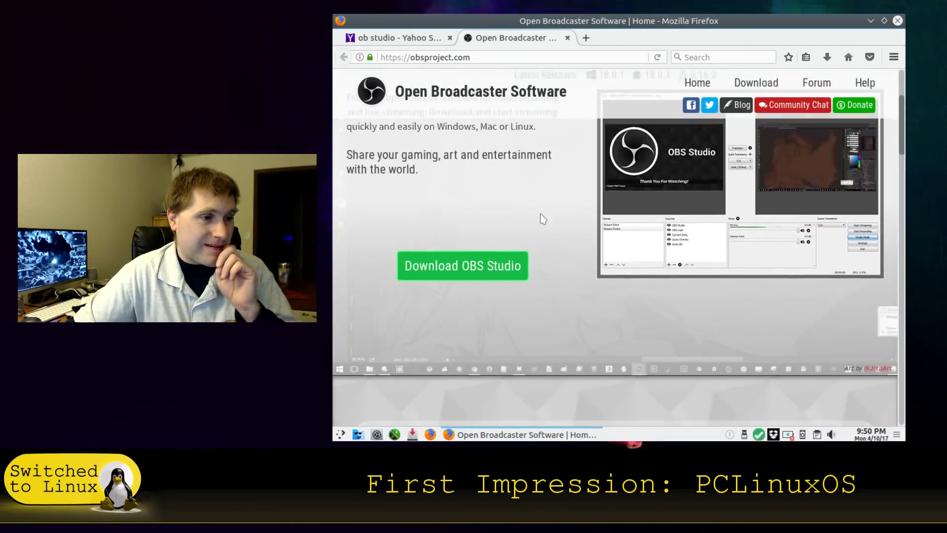
scroll(540, 218, down, 8)
scroll(557, 217, down, 10)
scroll(562, 224, up, 12)
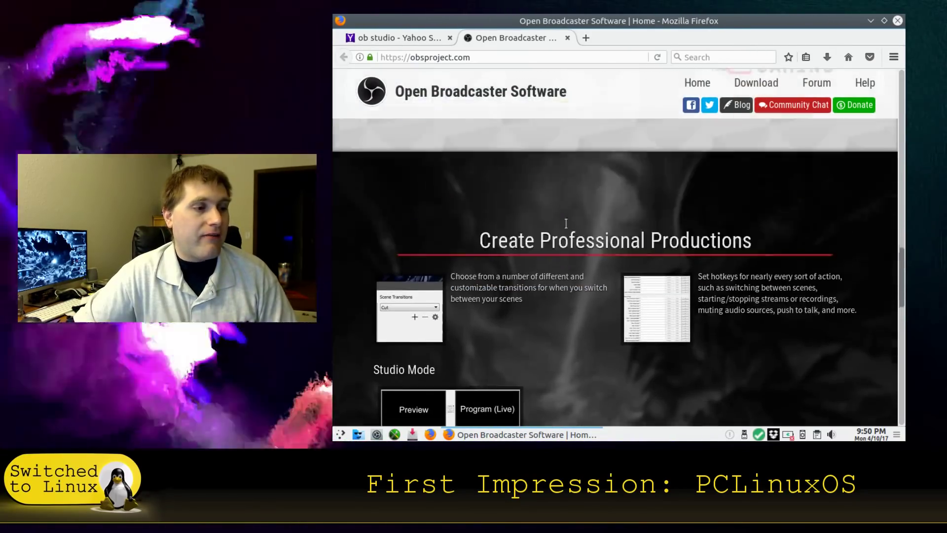
Finish with the OBS Studio home page and close Firefox to return to the desktop.
scroll(565, 231, up, 10)
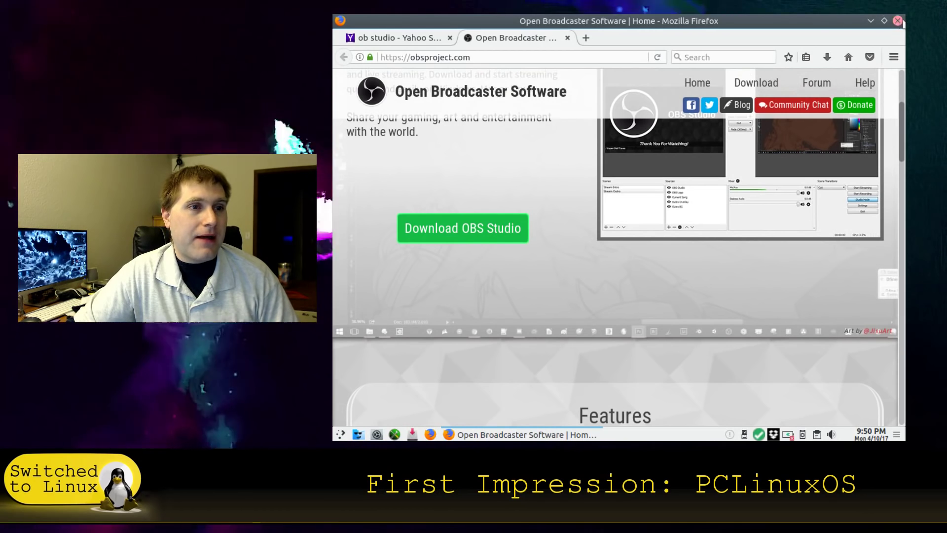
click(898, 20)
click(736, 251)
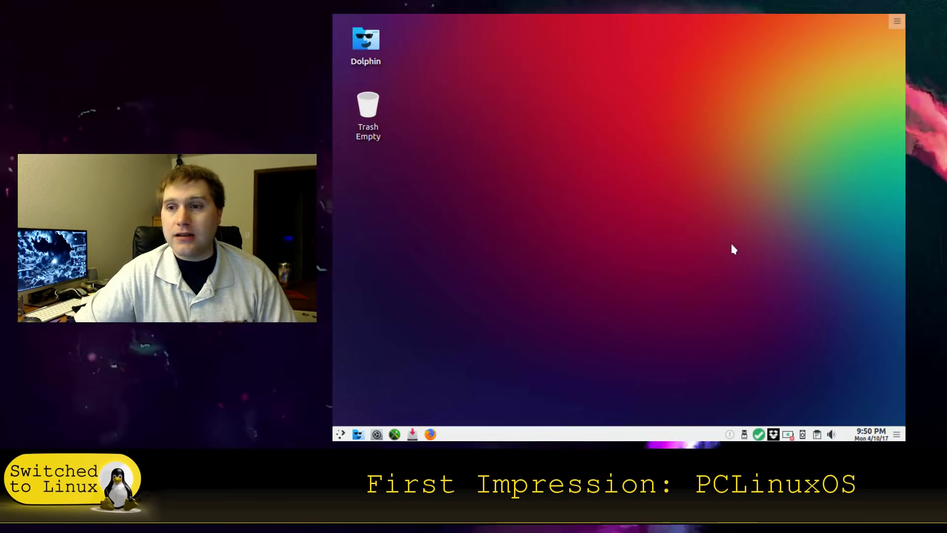
Open the DeaDBeeF music player from the Sound applications, look at its playback options, and close it.
click(340, 434)
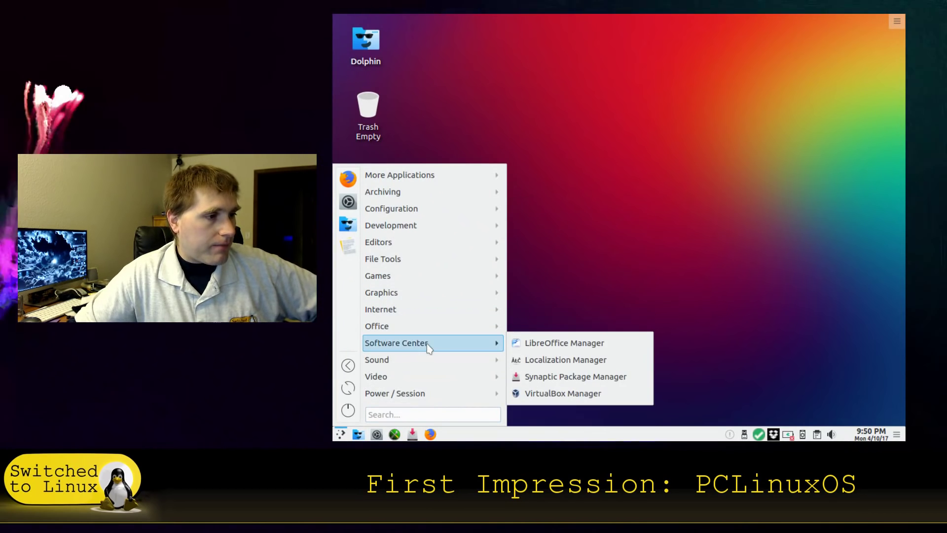
mouse_move(427, 364)
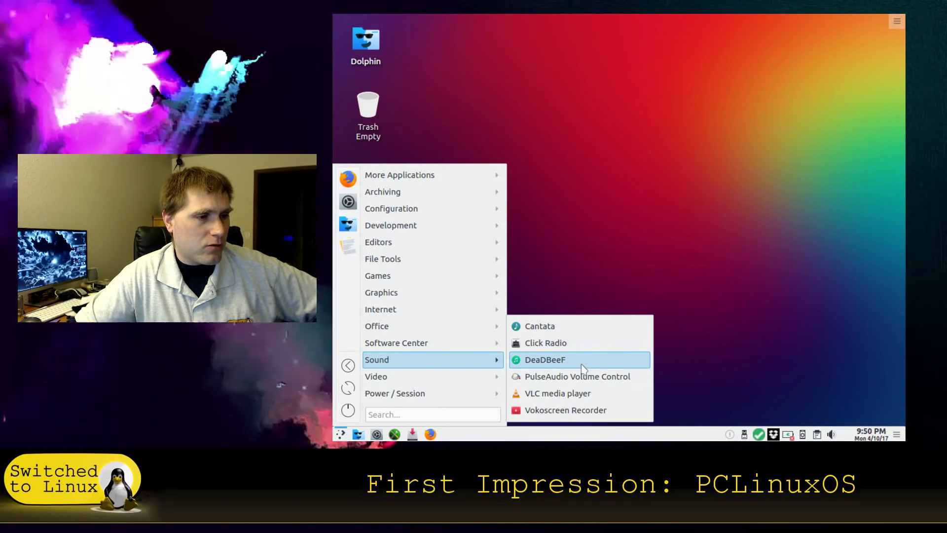
click(591, 364)
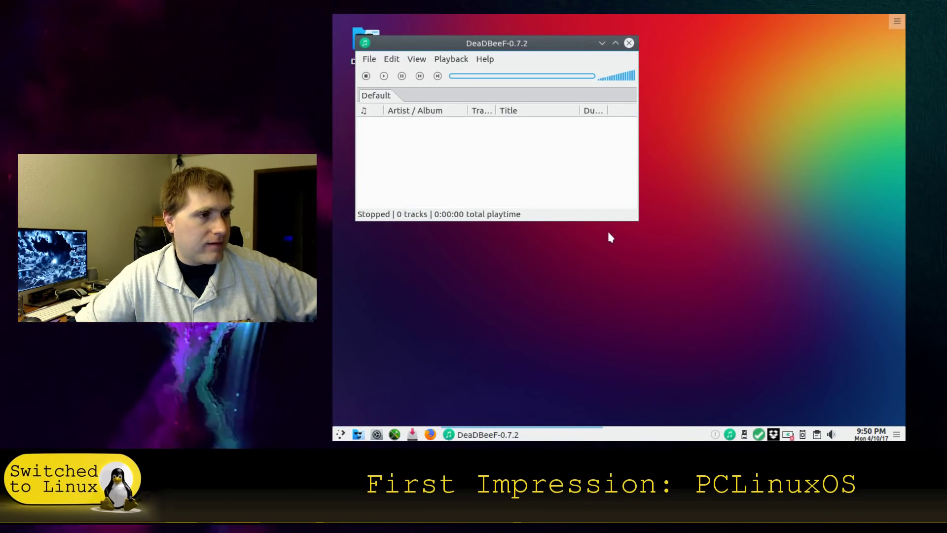
click(451, 60)
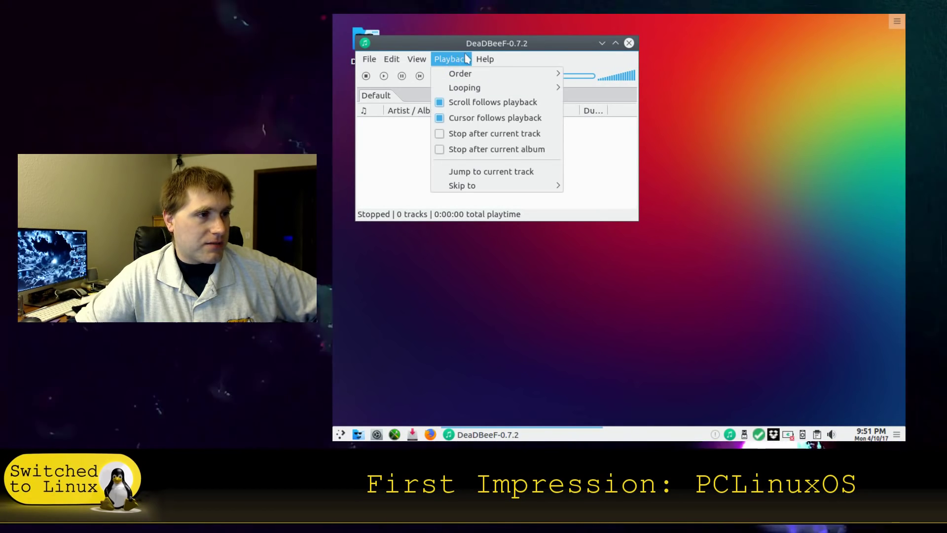
click(629, 42)
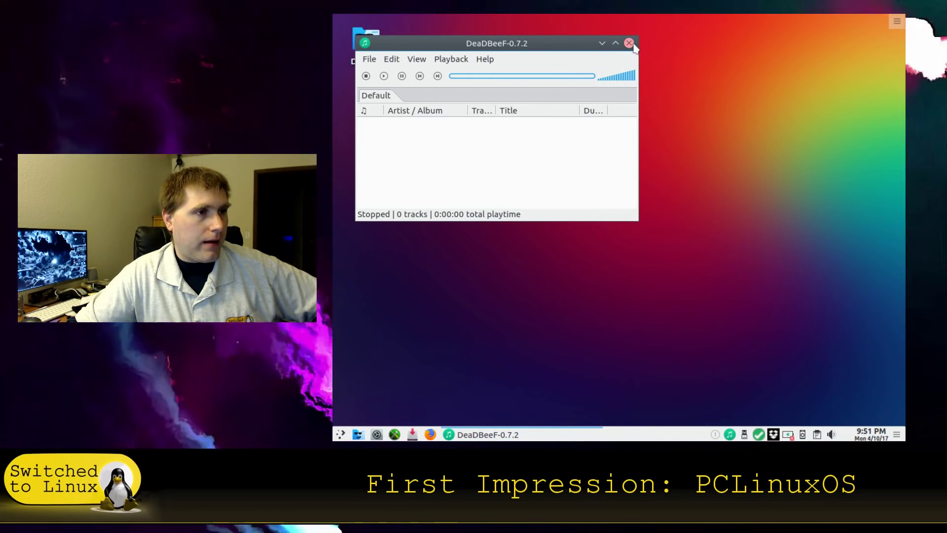
click(633, 45)
View the Power / Session options in the application launcher, and close the launcher.
click(340, 435)
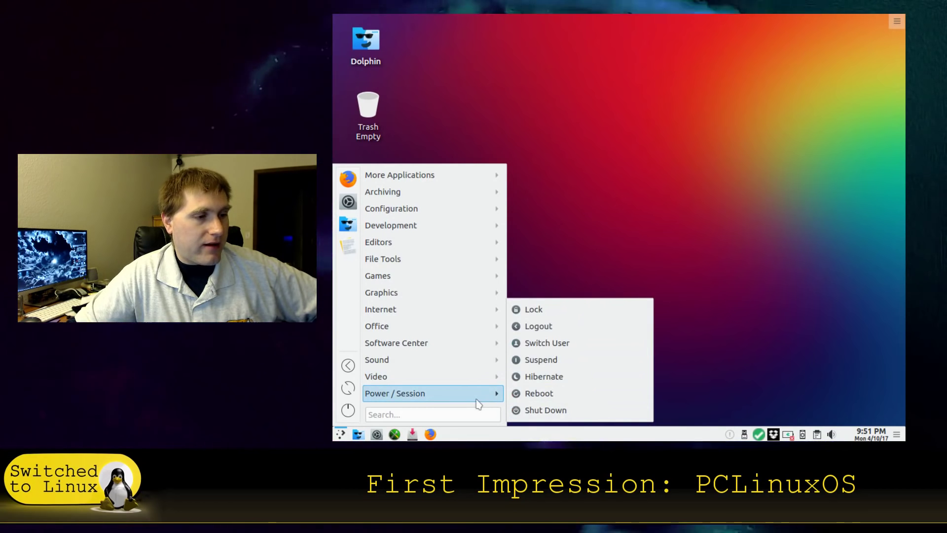
click(634, 260)
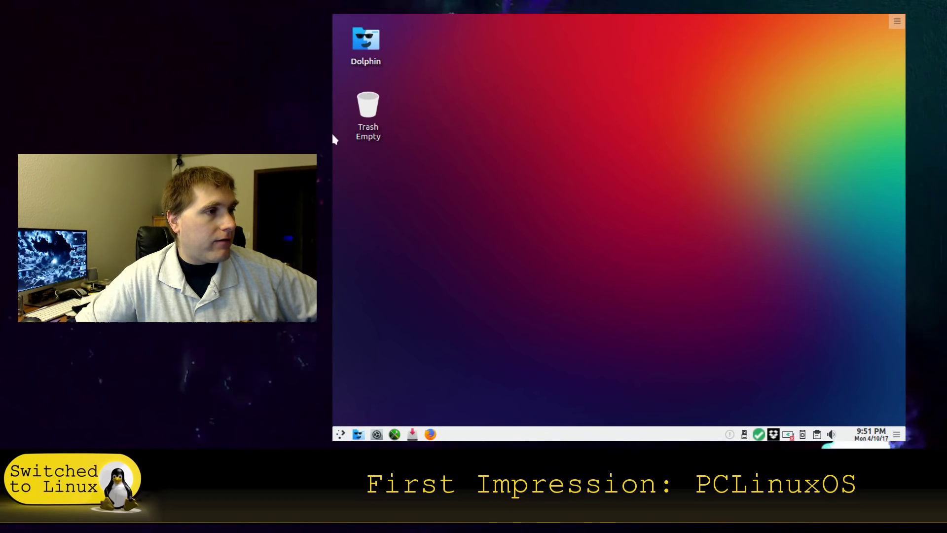
Open Dolphin's Samba Shares network location and connect to smb://192.168.1.140.
double_click(365, 41)
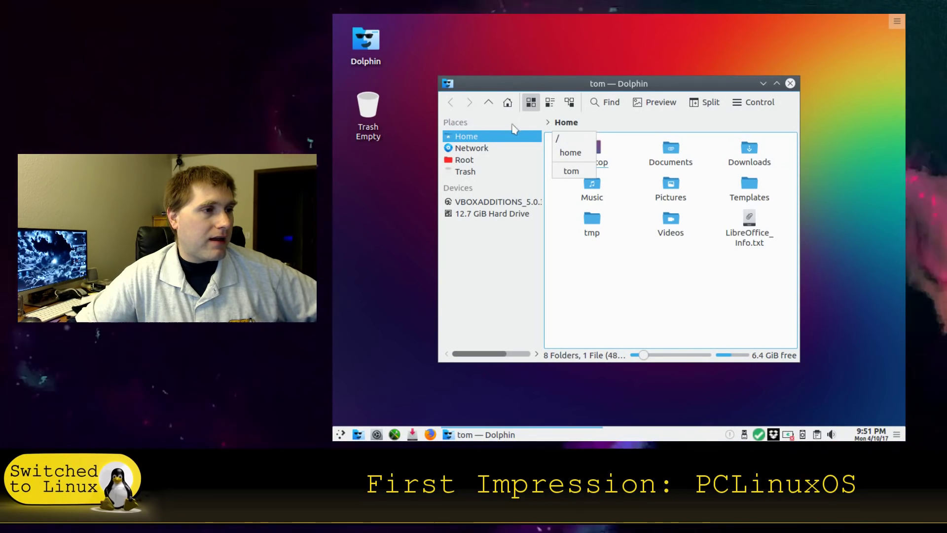
click(466, 150)
click(467, 150)
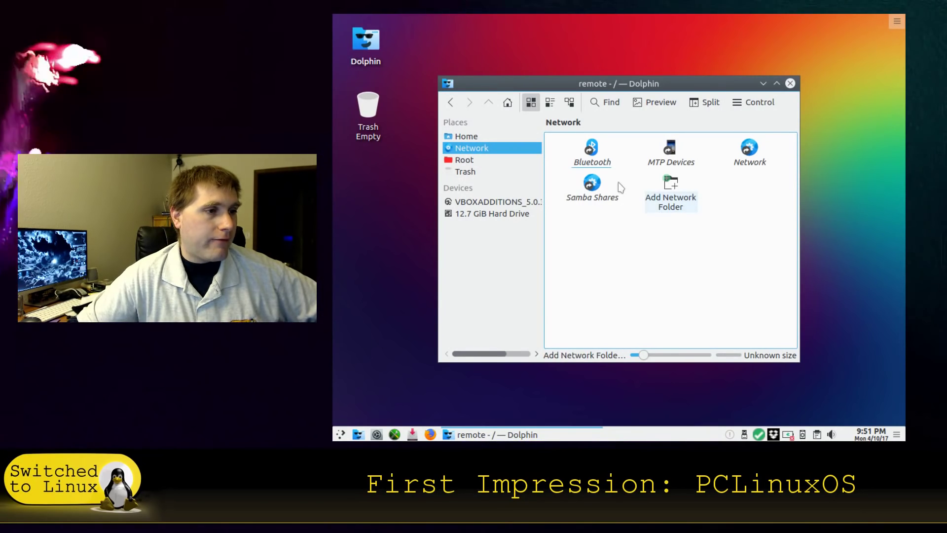
click(594, 192)
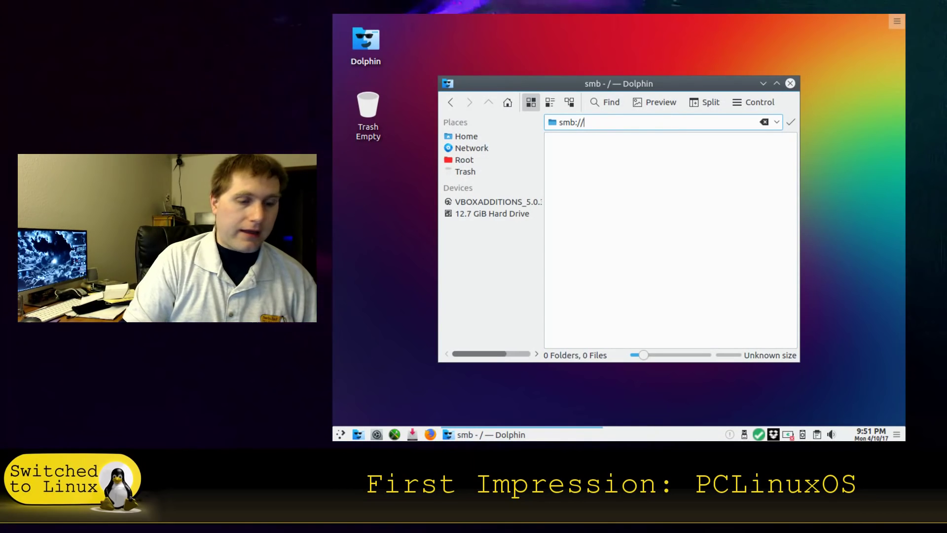
text(2)
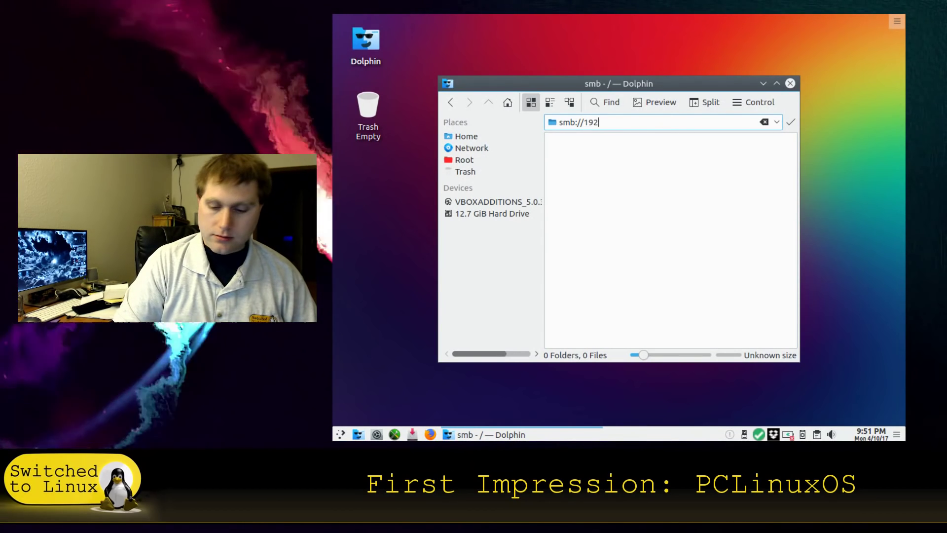
text(.168.1.10)
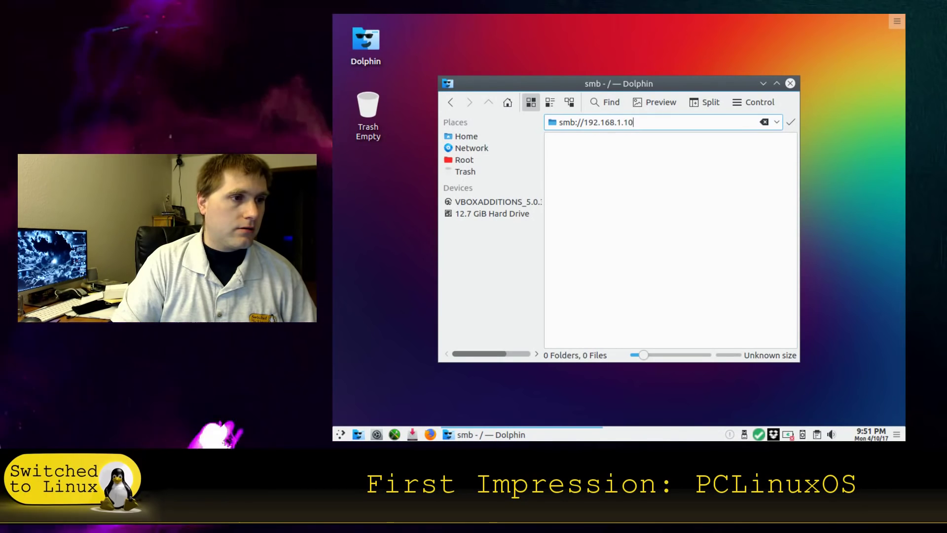
text(0)
key(Return)
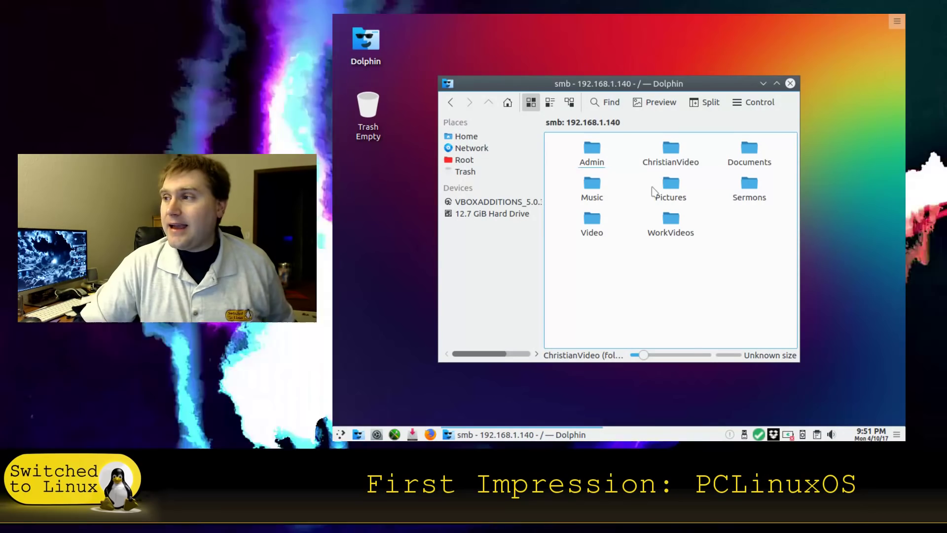
Copy 01 Spring.mp3 to the desktop from Antonio Vivaldi - The Four Seasons, under music and Classical in the Admin share.
click(595, 154)
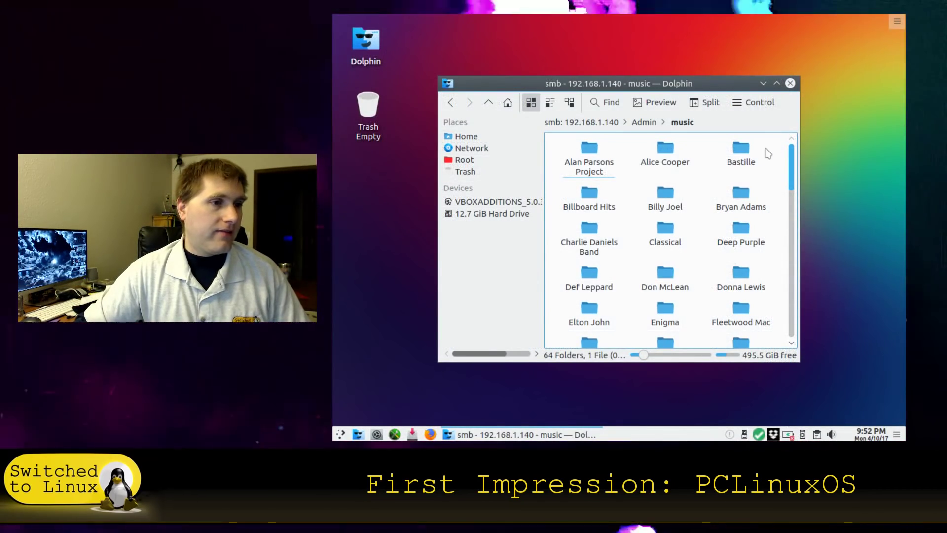
click(665, 238)
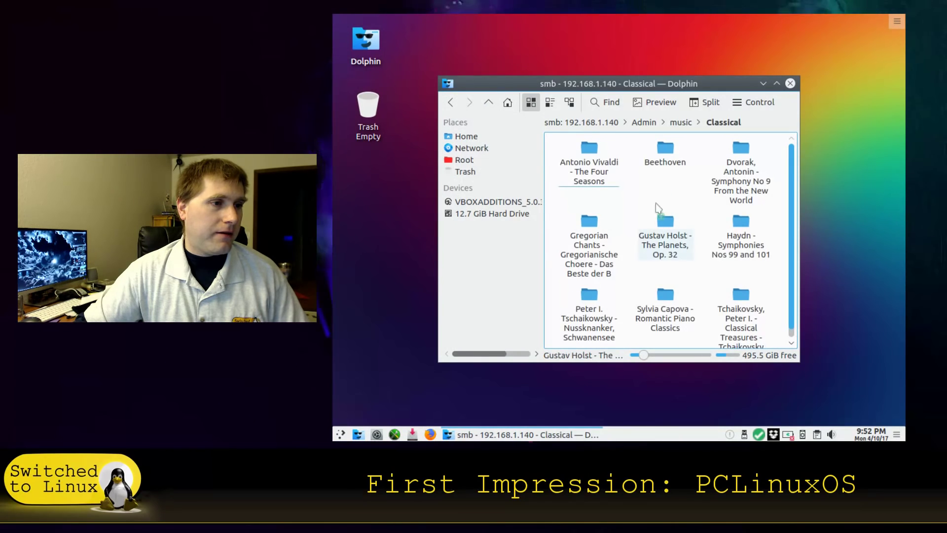
click(592, 167)
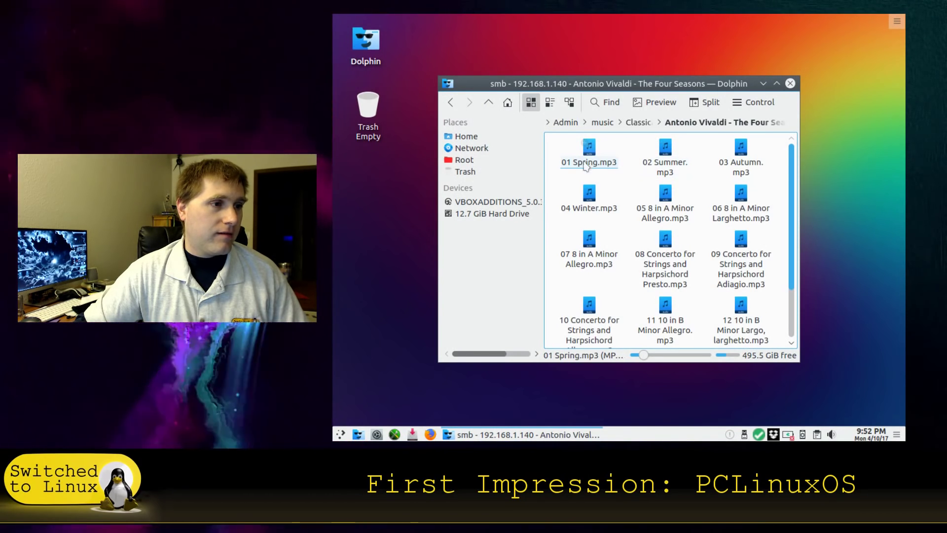
drag(630, 87, 737, 90)
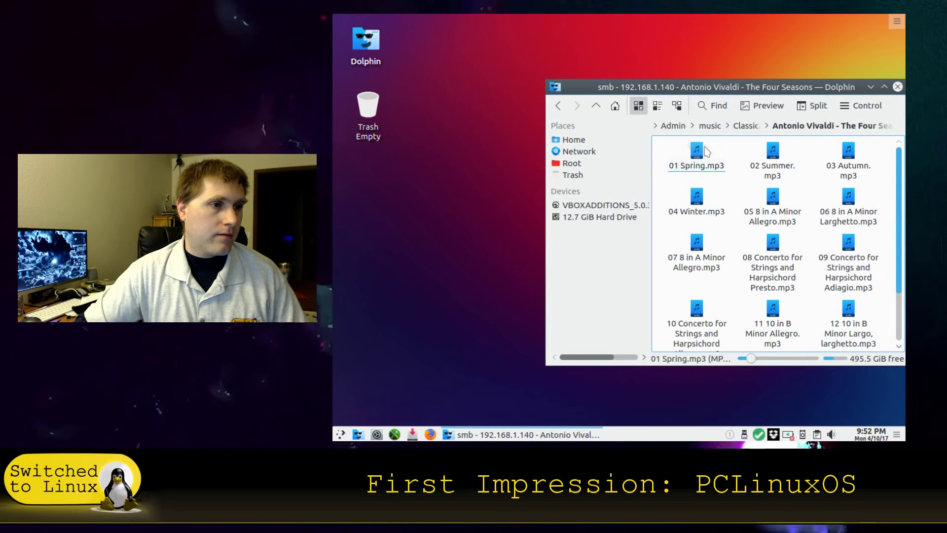
drag(692, 148, 473, 212)
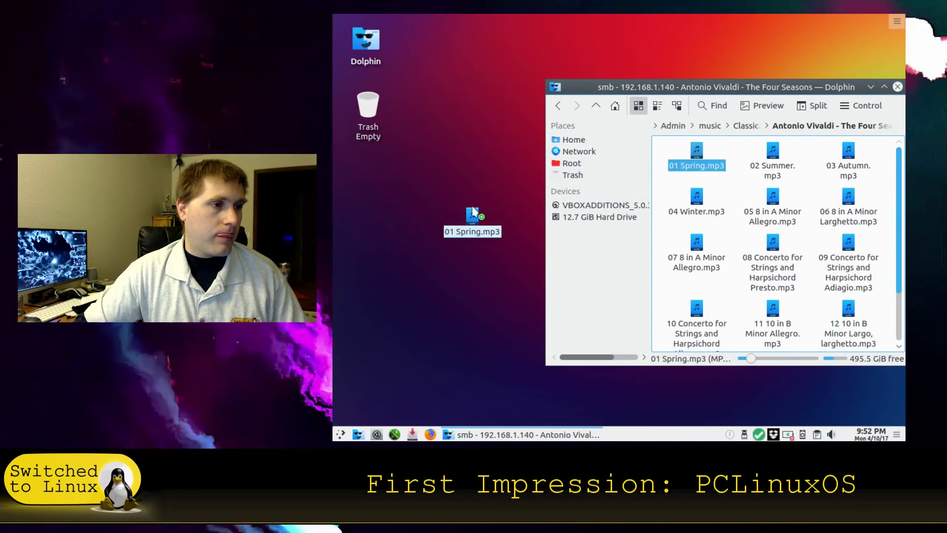
click(507, 229)
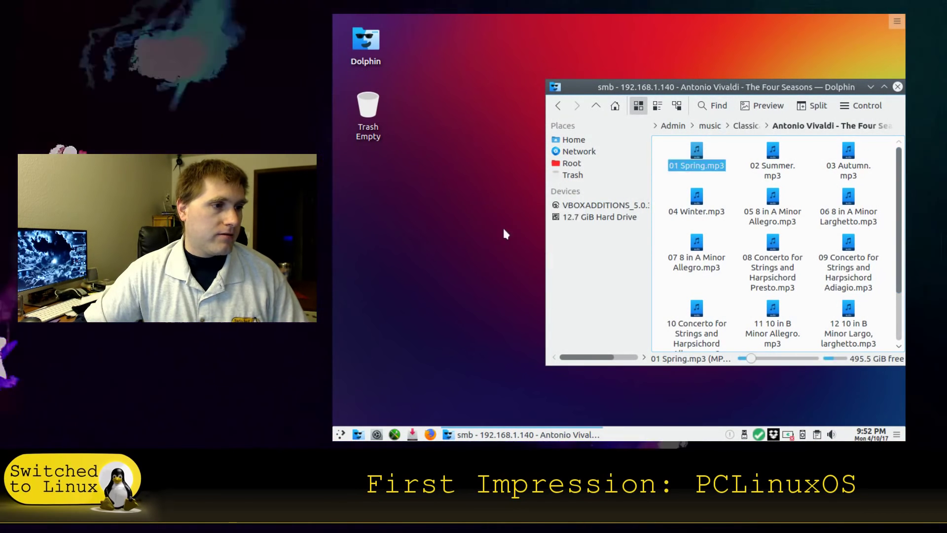
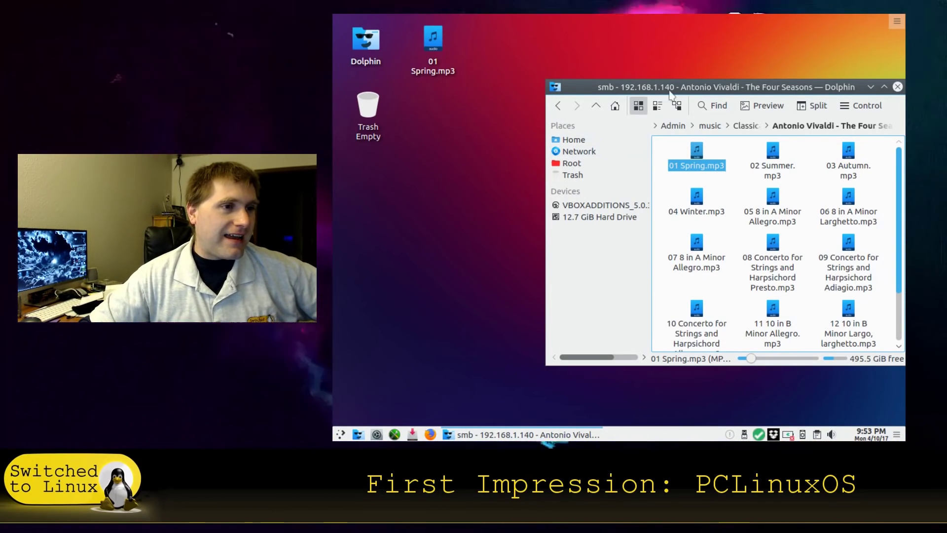
Look through the Admin share's video folders, including hch inside WorkVids, and close Dolphin.
click(746, 127)
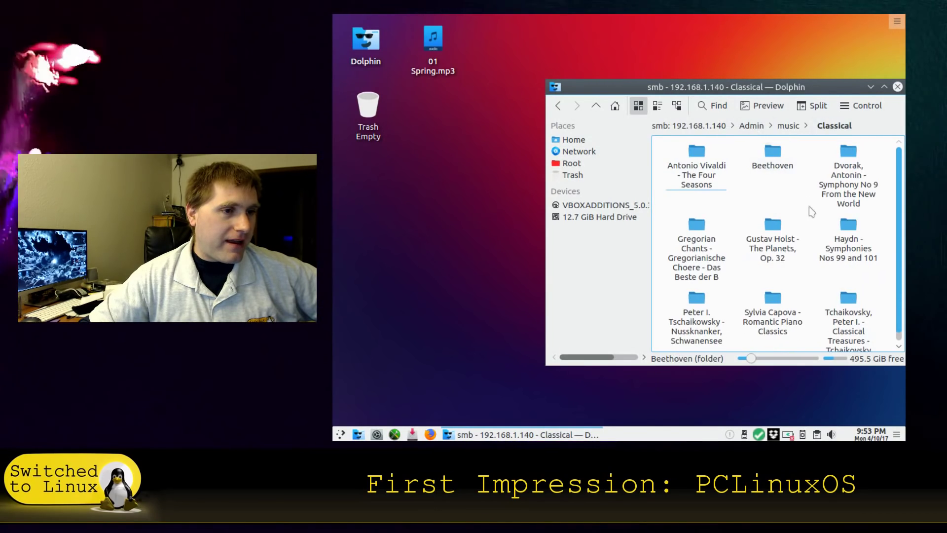
click(750, 127)
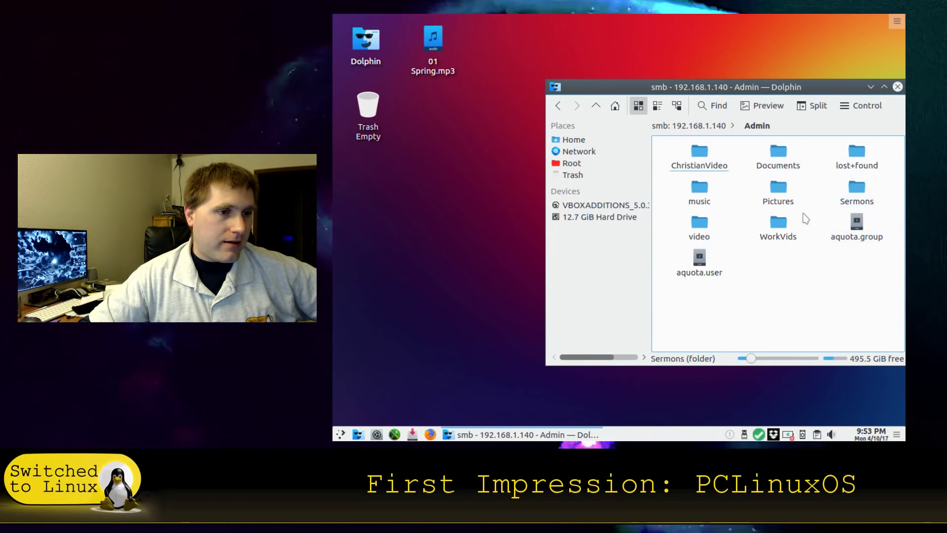
click(701, 235)
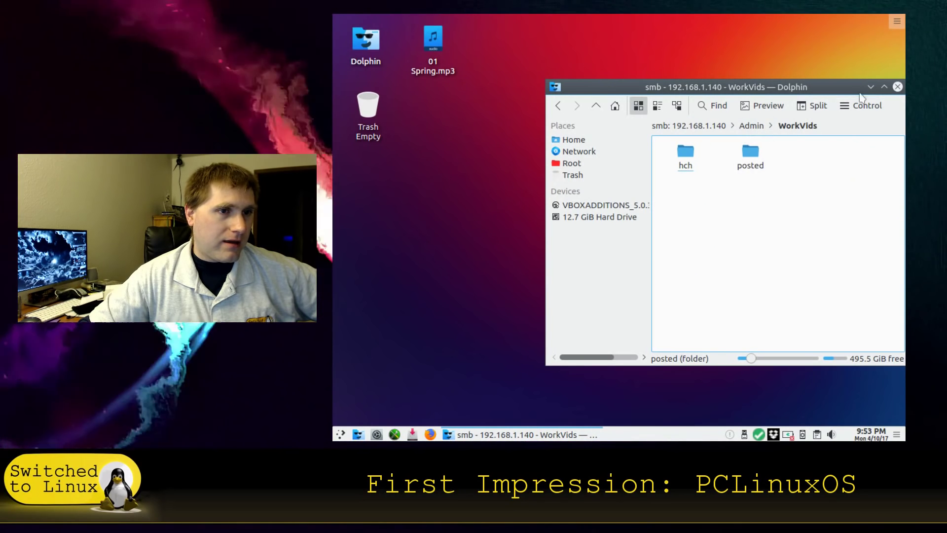
click(685, 168)
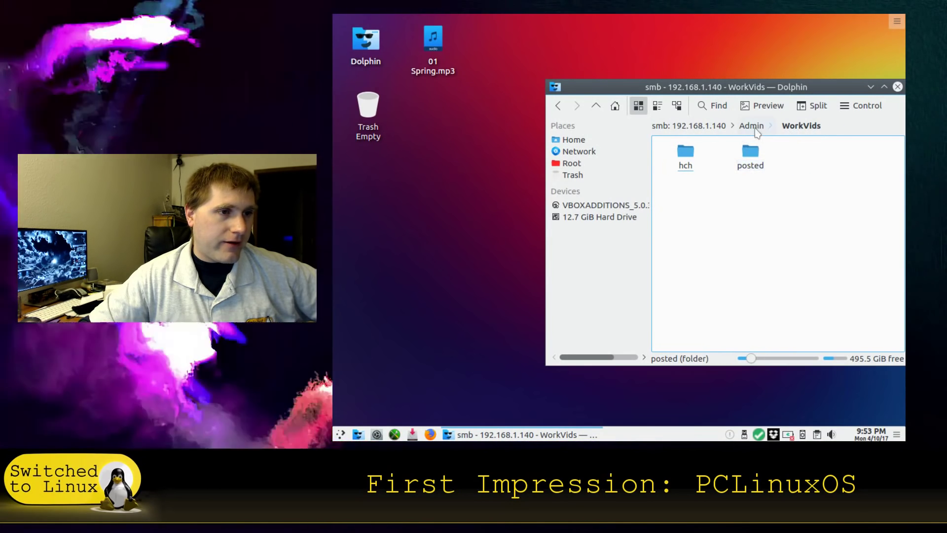
click(751, 126)
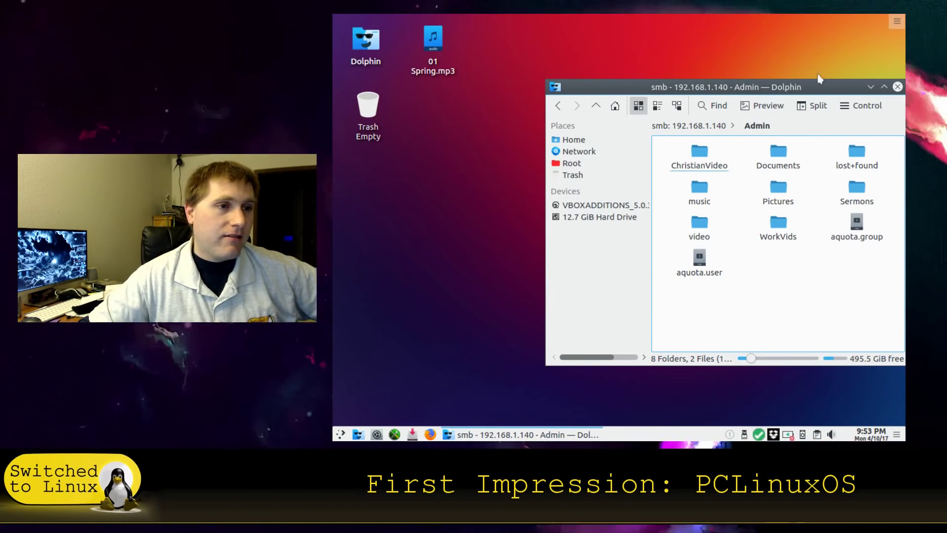
click(897, 88)
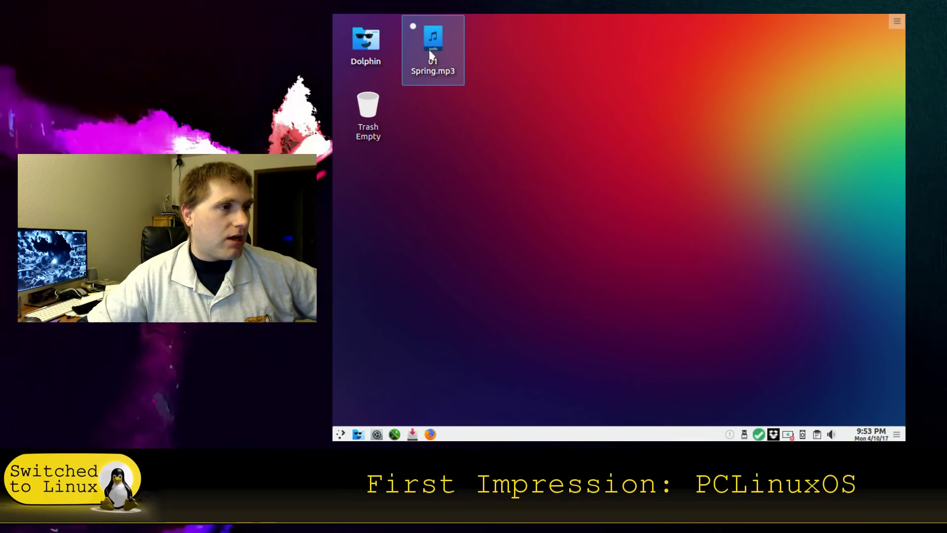
Play 01 Spring.mp3 from the desktop in DeaDBeeF, lower the player's volume slightly, and minimize the player.
click(431, 54)
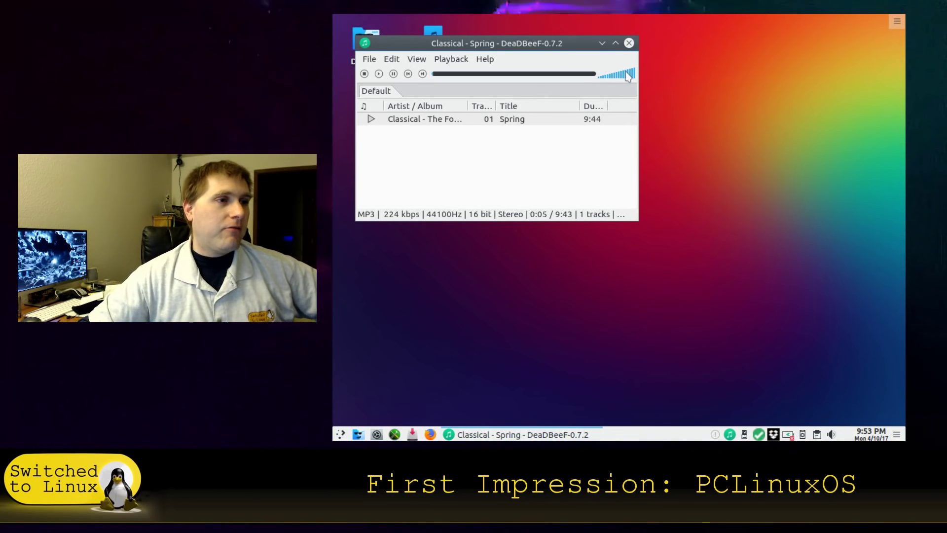
drag(617, 74, 626, 75)
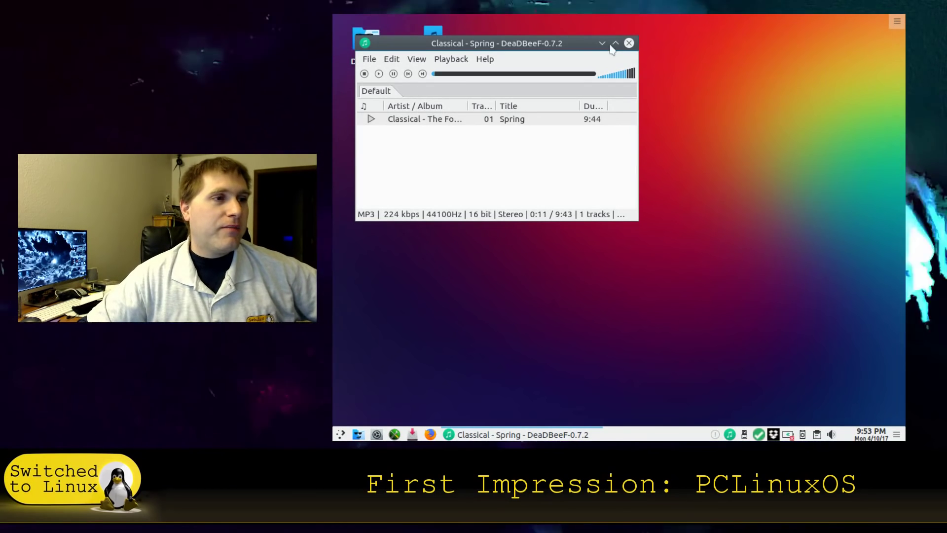
click(629, 76)
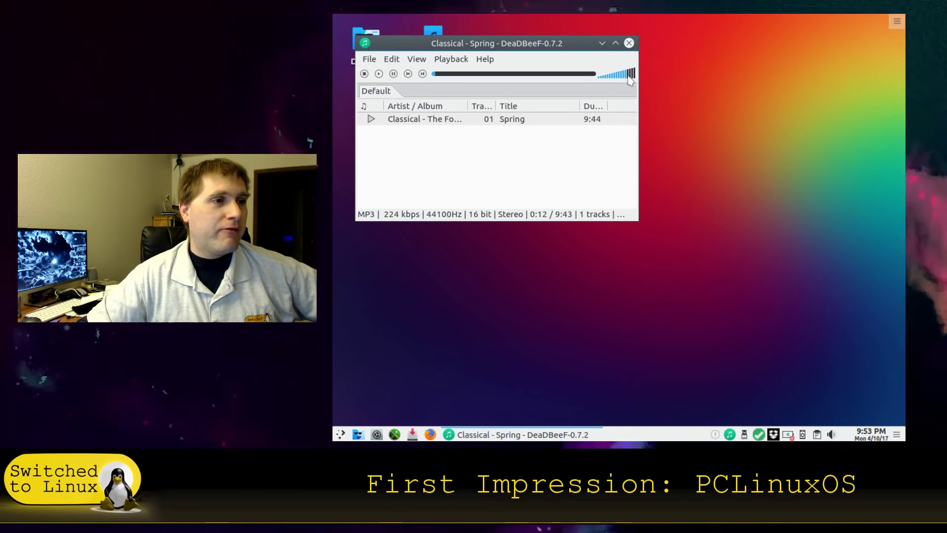
click(601, 44)
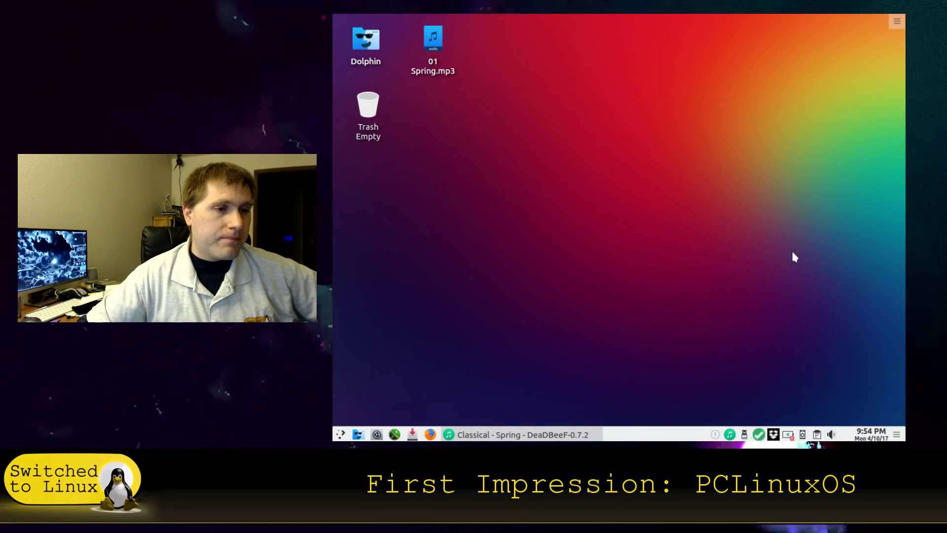
Open the desktop's wallpaper settings, apply the forest path image as the wallpaper, and minimize the settings to view it.
right_click(678, 237)
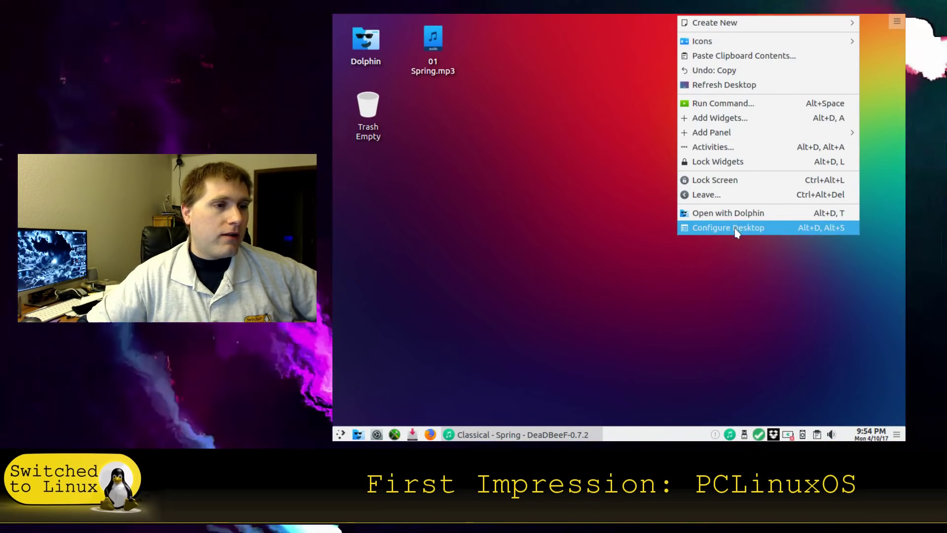
click(736, 229)
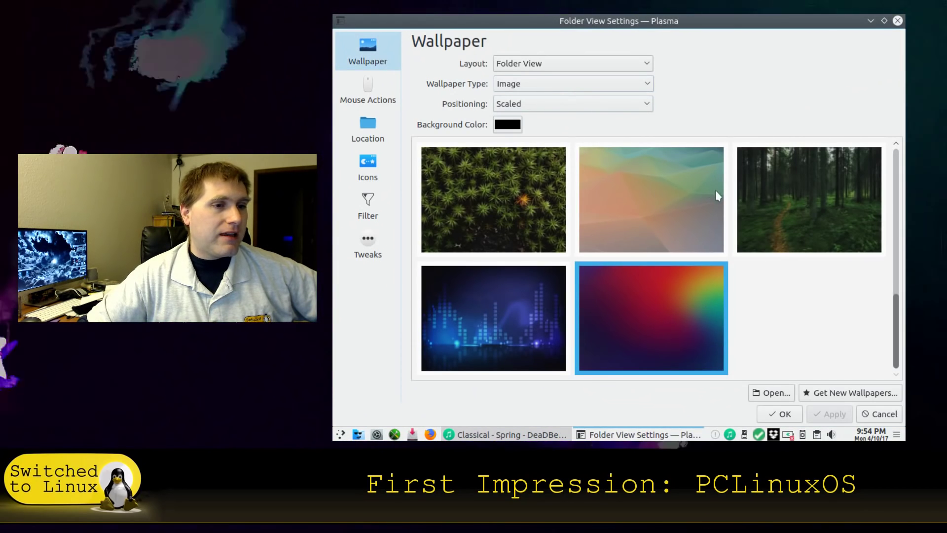
click(814, 220)
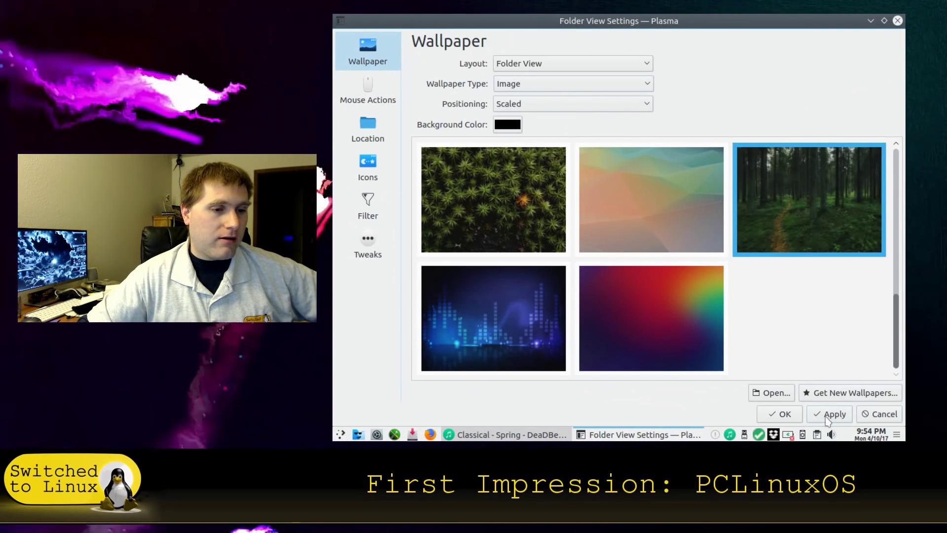
click(827, 416)
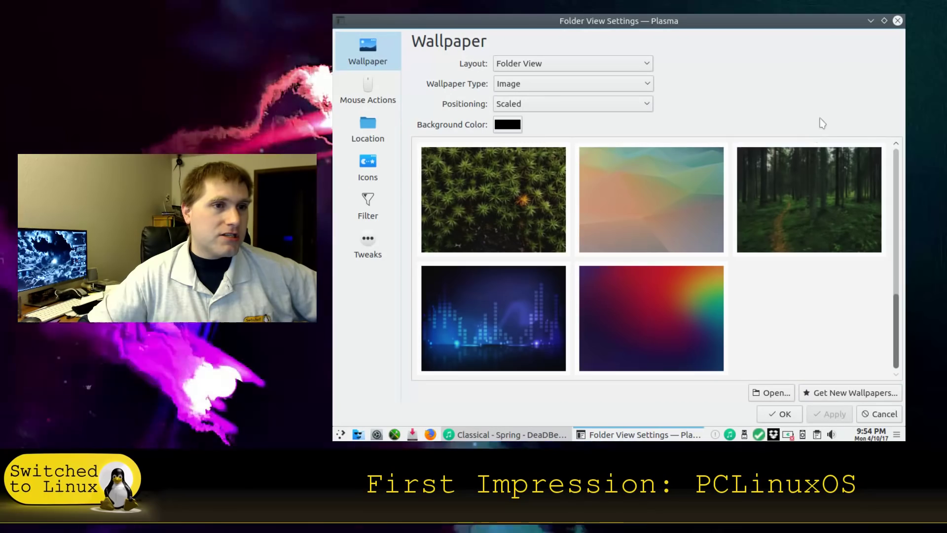
click(870, 21)
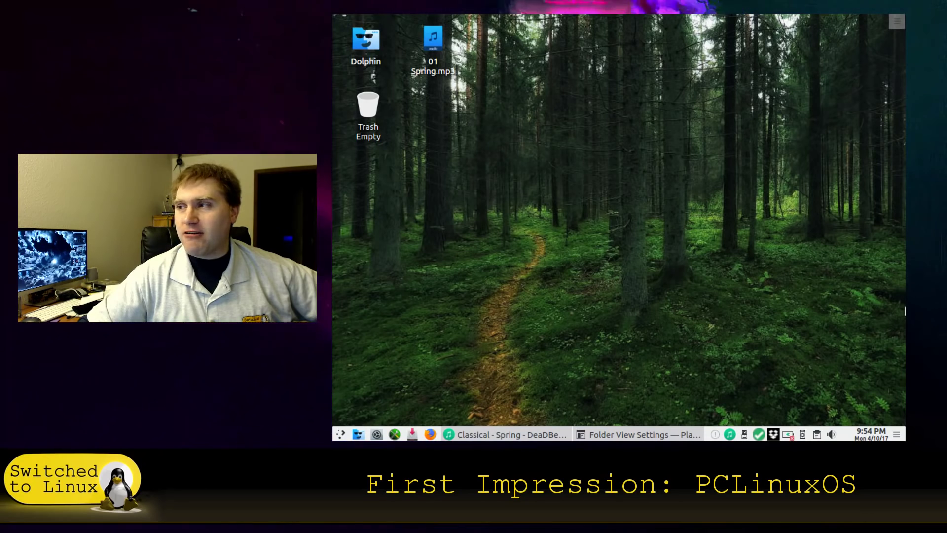
Restore the wallpaper settings, apply the pastel polygon landscape image, and minimize the settings to view it.
click(587, 436)
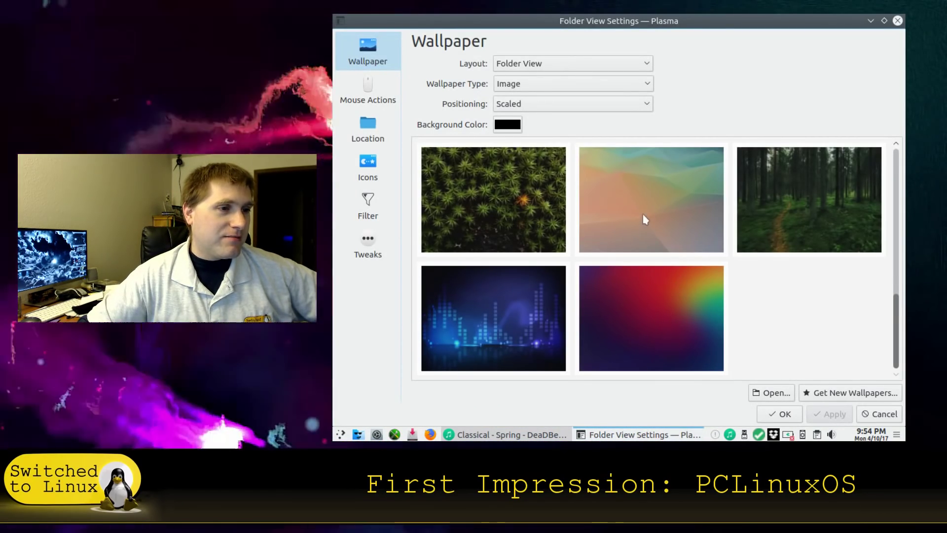
click(643, 215)
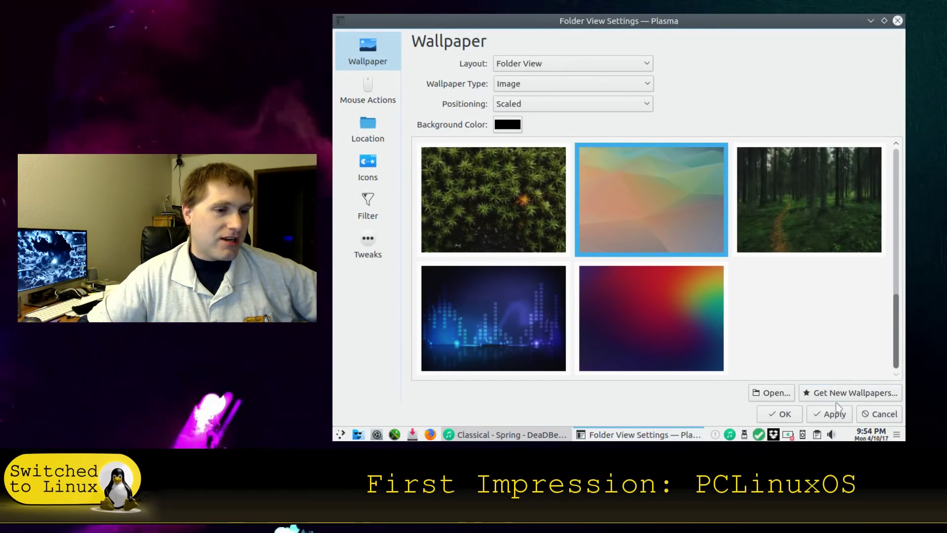
click(871, 22)
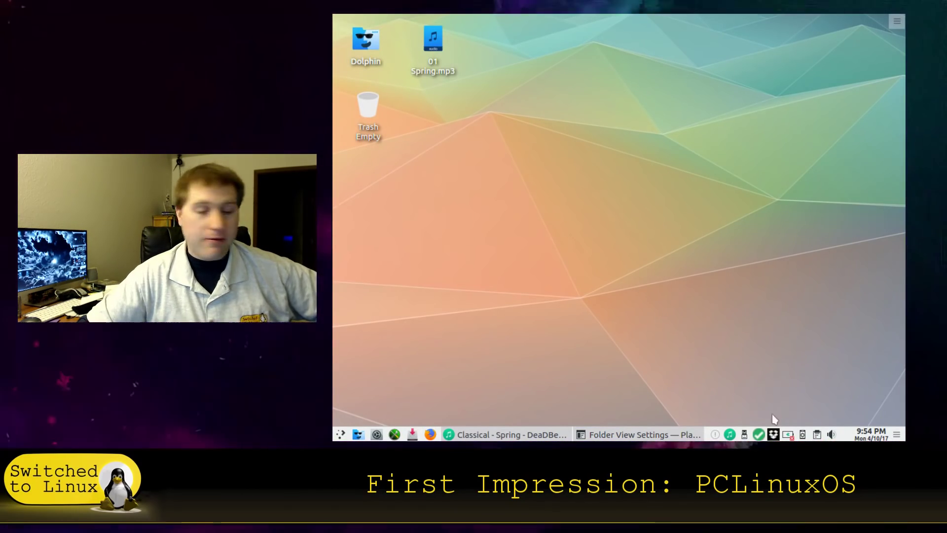
Set the desktop wallpaper back to the red and rainbow gradient image and close the wallpaper settings.
click(661, 436)
scroll(776, 190, up, 10)
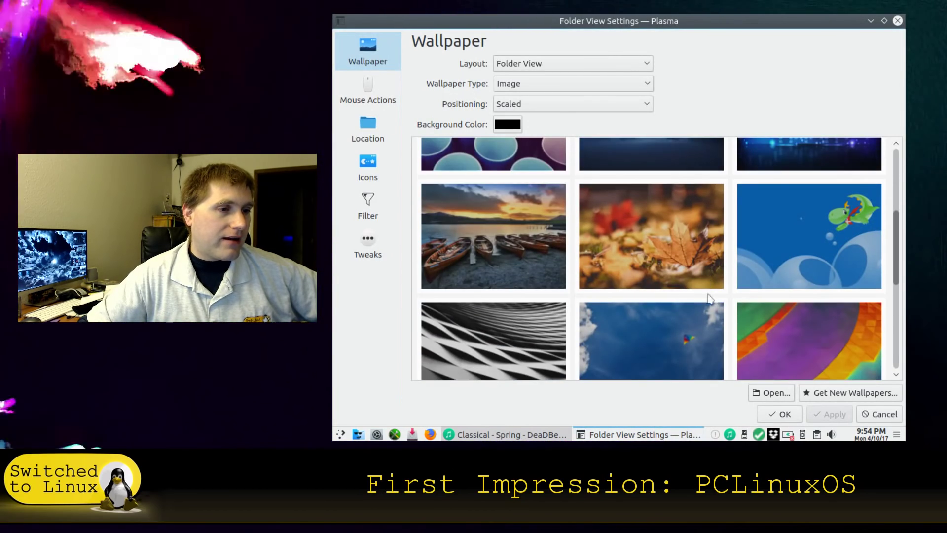
click(700, 339)
scroll(700, 339, down, 3)
scroll(765, 320, down, 2)
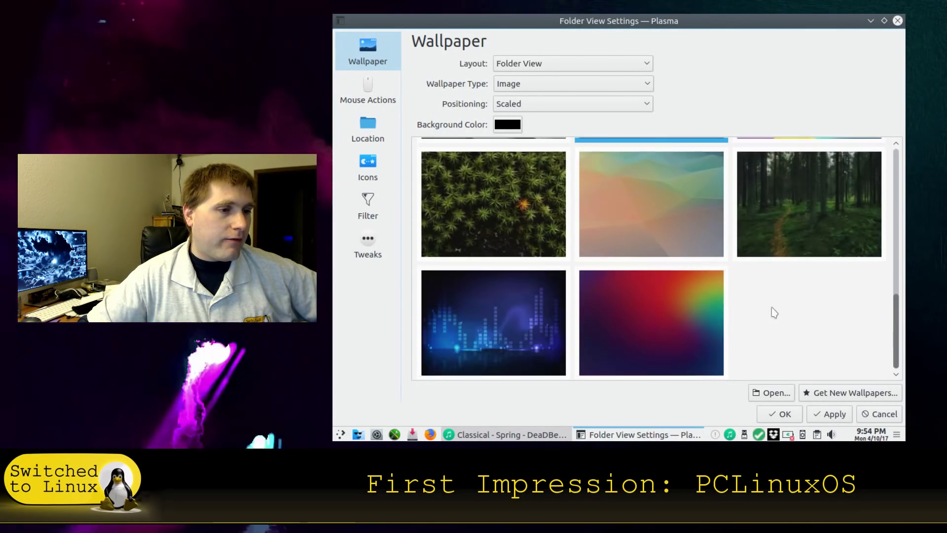
click(706, 327)
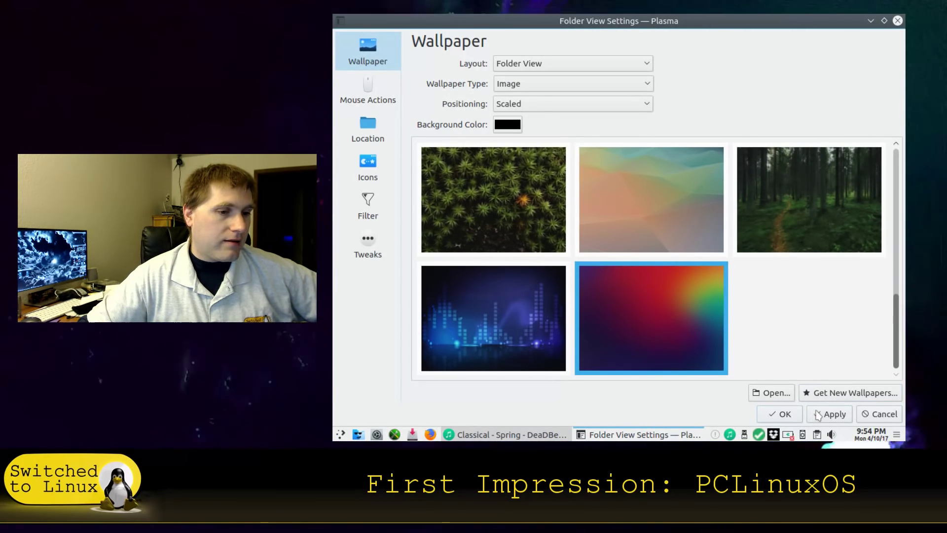
click(818, 414)
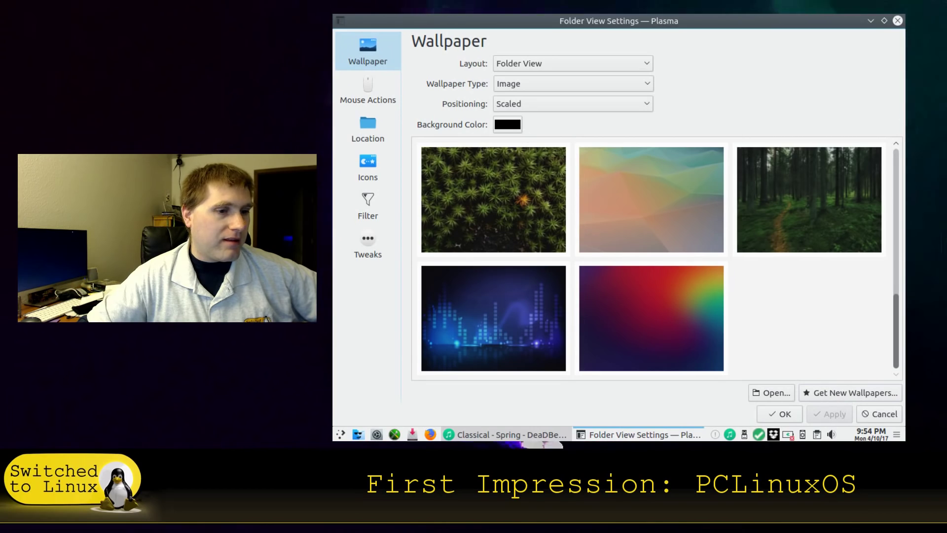
click(898, 21)
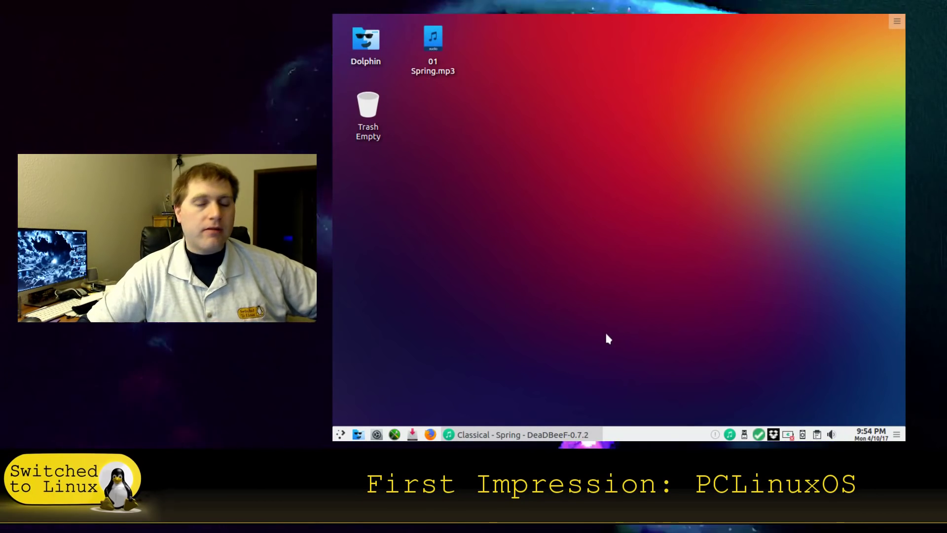
Look through the Video, Games and Development categories of the cascading application menu, then close it.
click(341, 432)
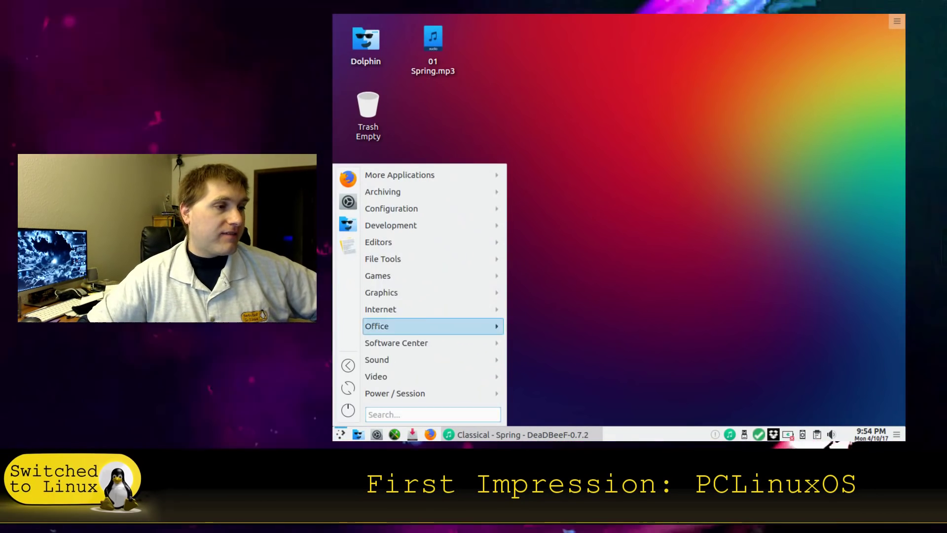
mouse_move(421, 364)
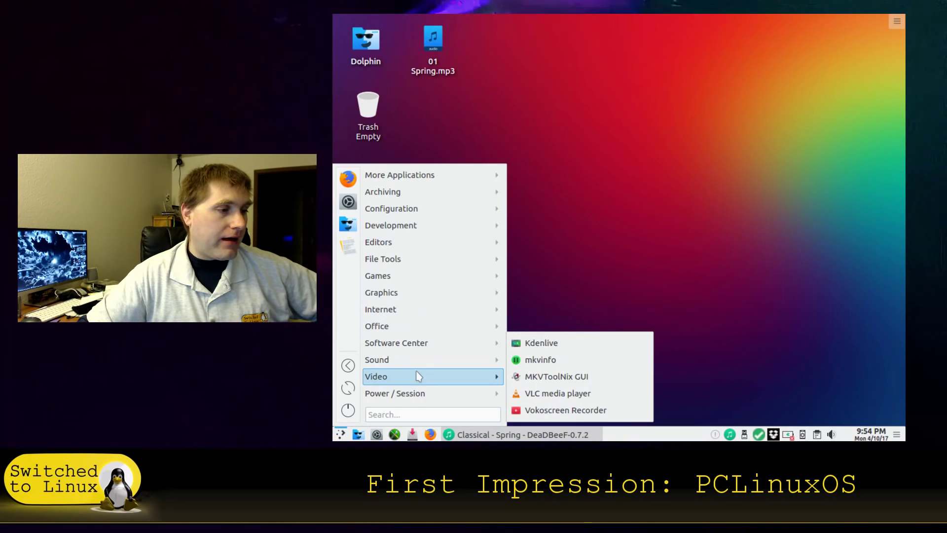
mouse_move(405, 277)
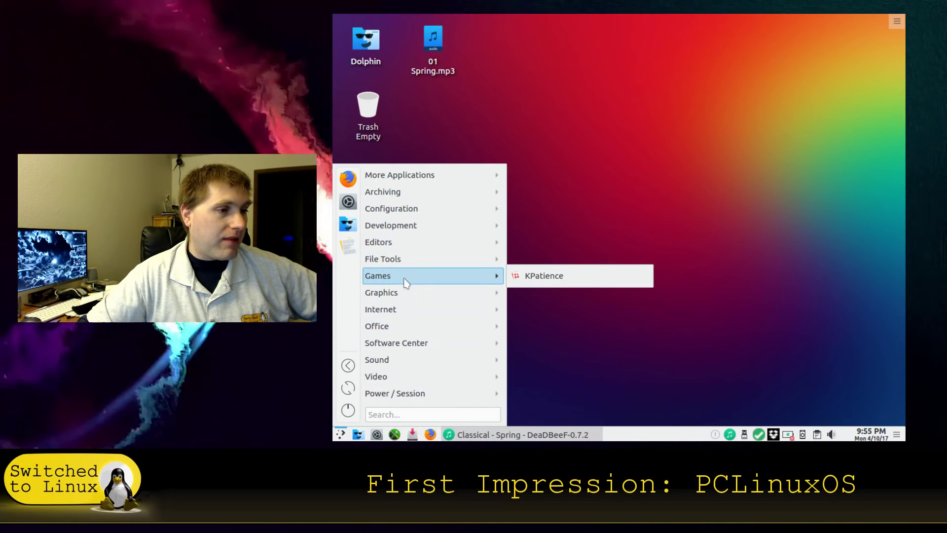
mouse_move(465, 229)
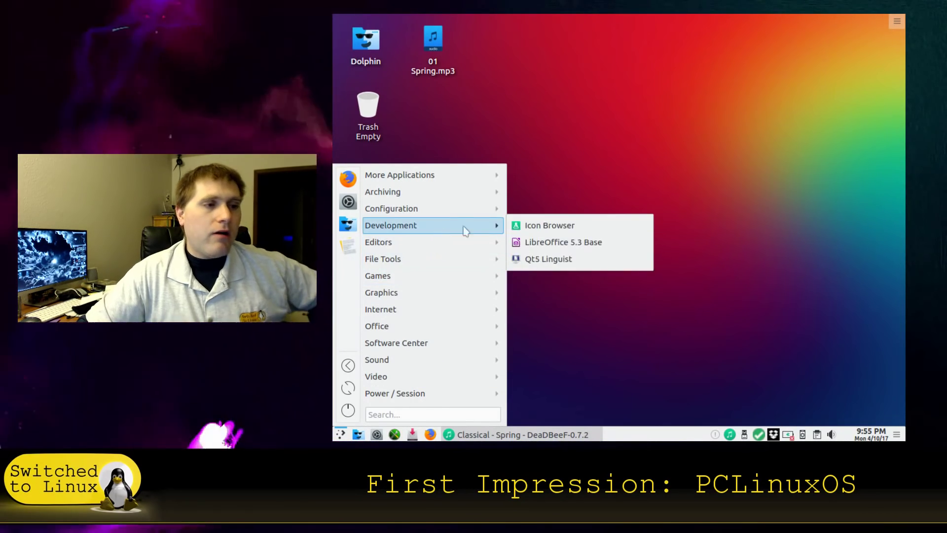
click(661, 187)
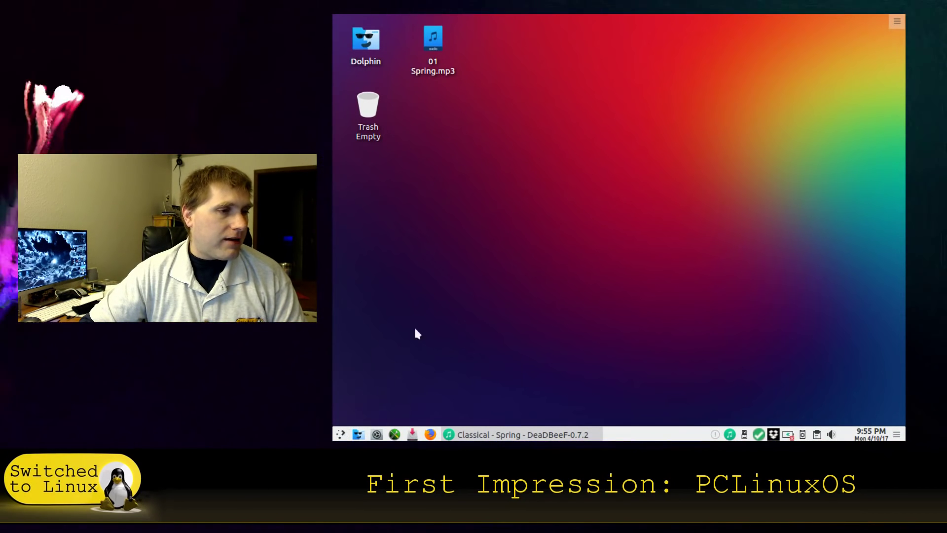
Switch the launcher widget to Application Launcher and browse its application categories, including Sound.
click(434, 290)
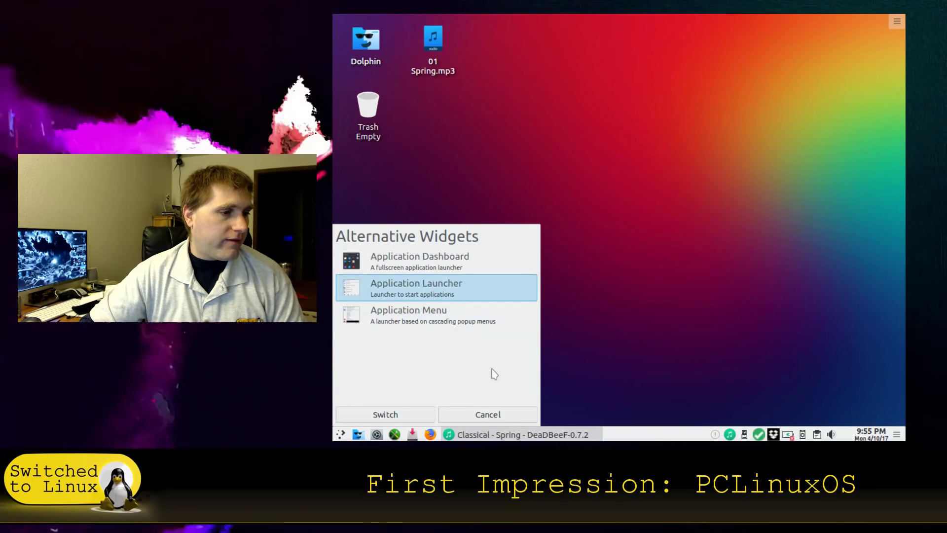
click(407, 414)
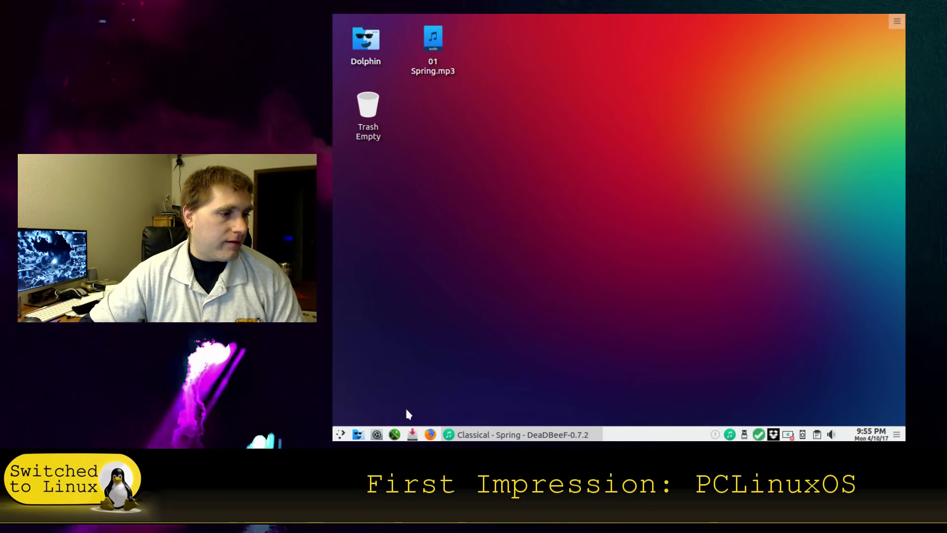
click(341, 434)
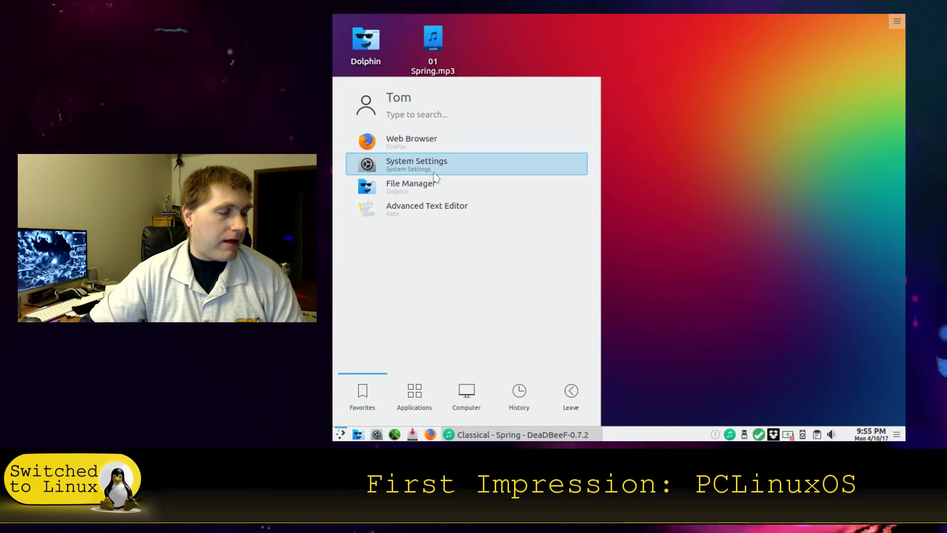
click(414, 395)
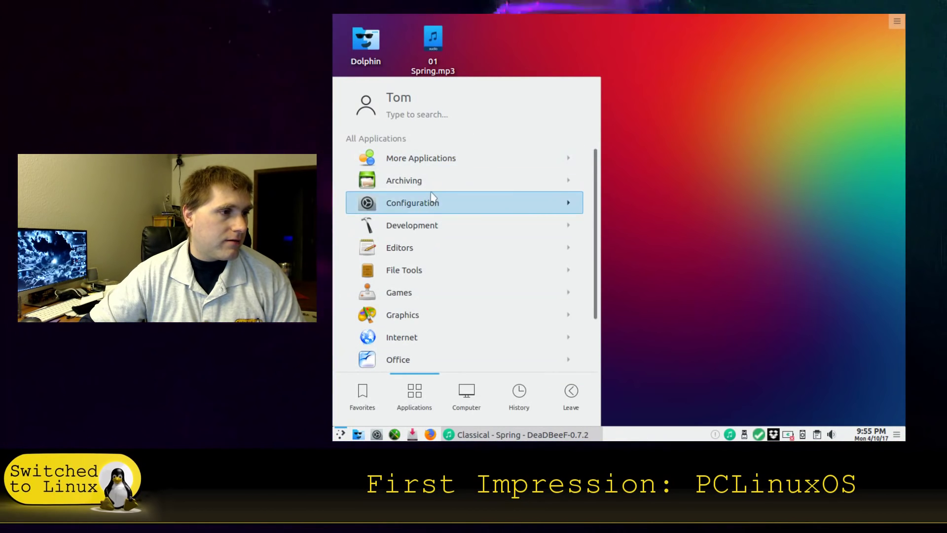
scroll(428, 224, down, 3)
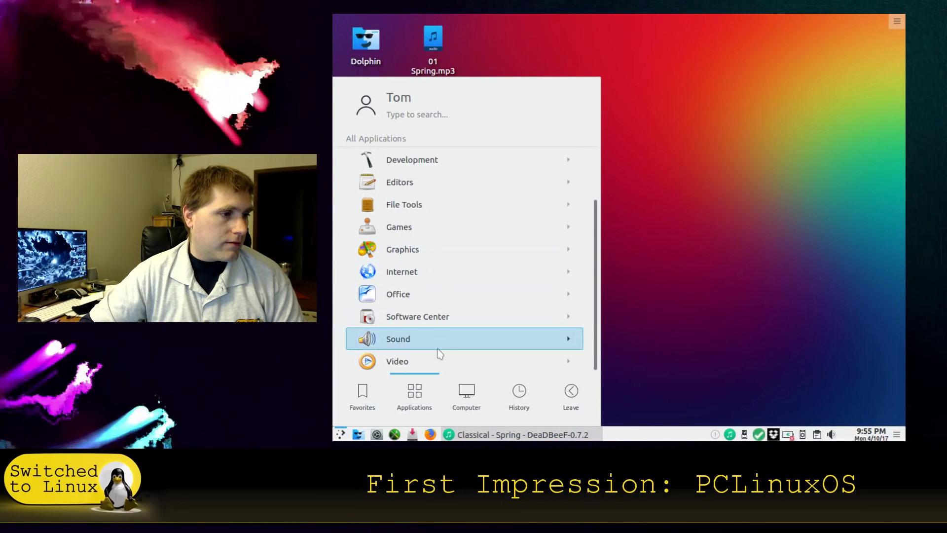
click(450, 340)
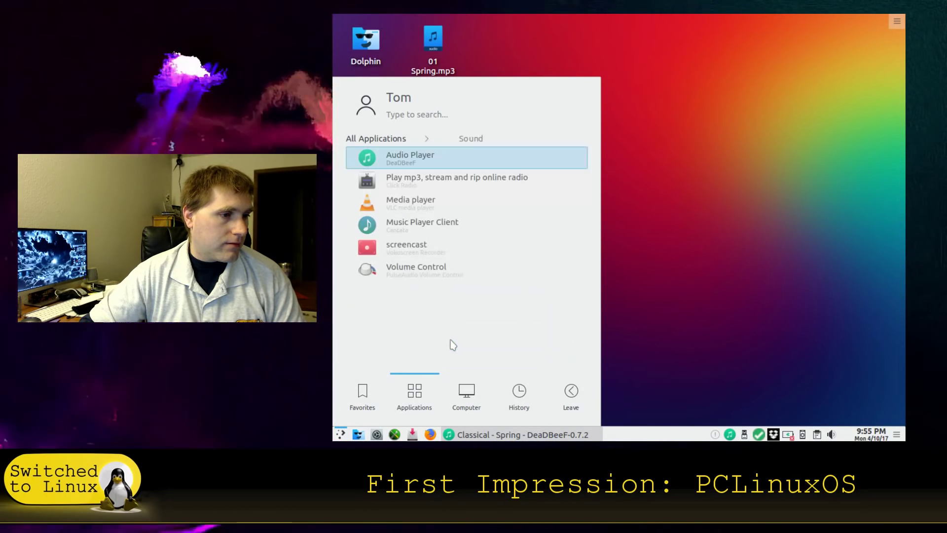
click(620, 315)
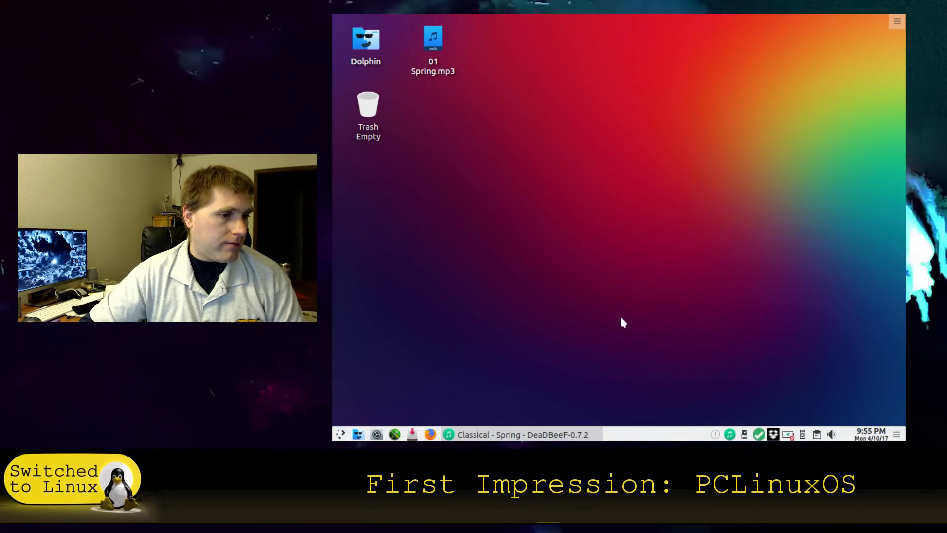
Switch the launcher widget to Application Dashboard, view its application categories such as Editors, and close the dashboard.
right_click(340, 434)
click(365, 404)
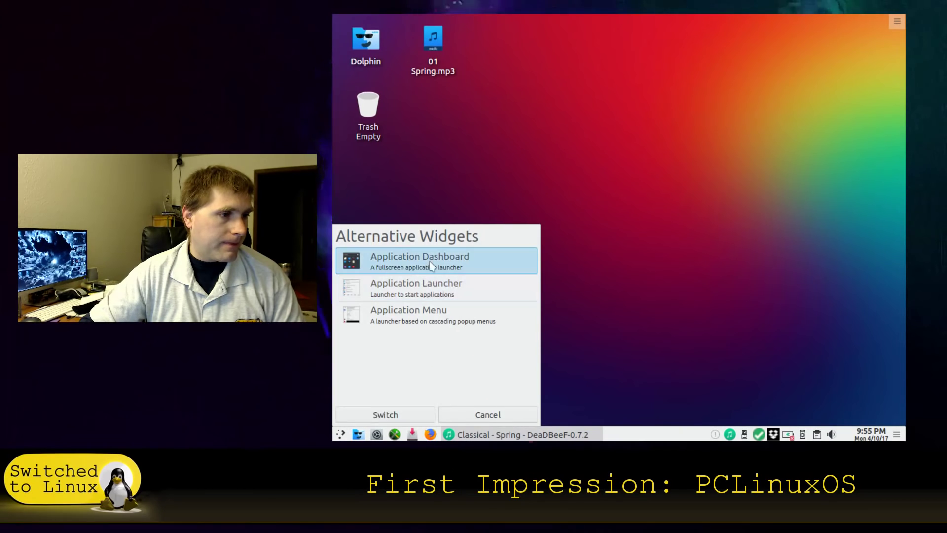
click(386, 414)
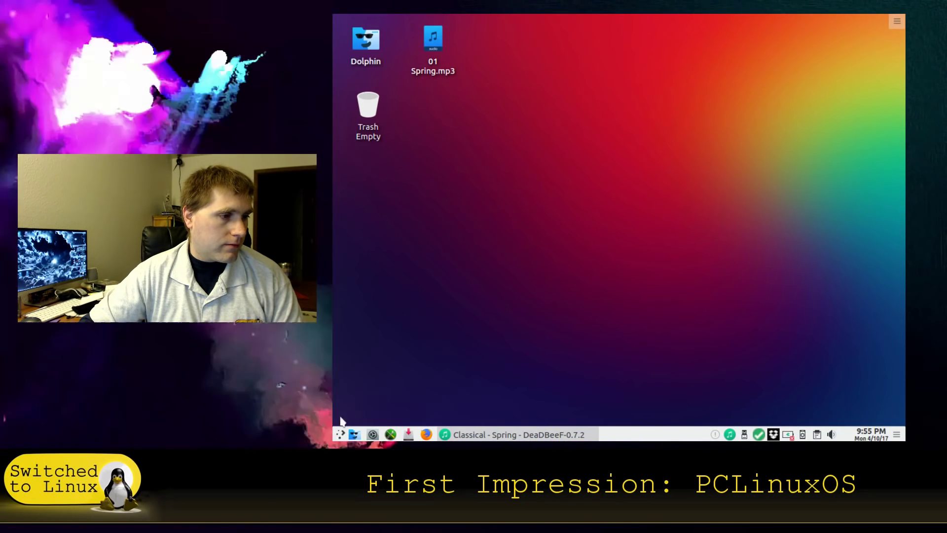
click(346, 435)
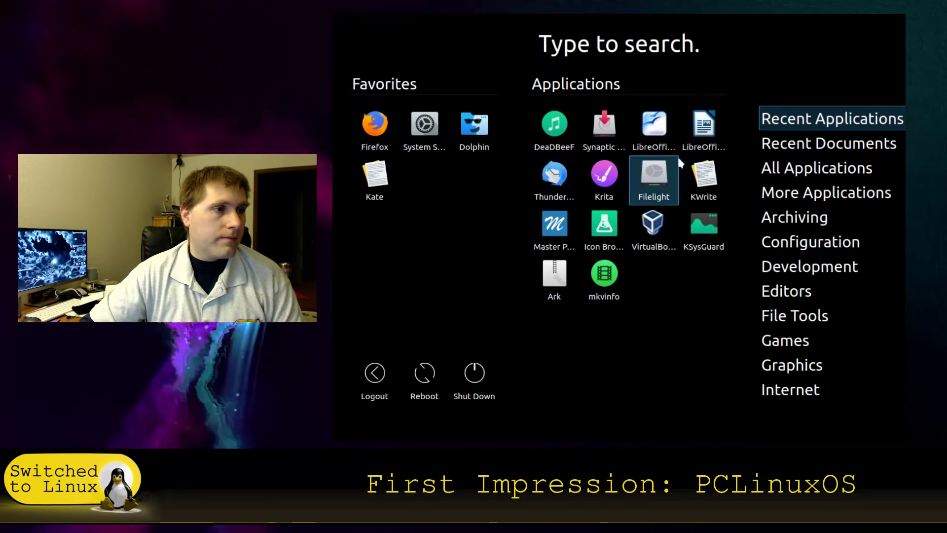
mouse_move(792, 366)
mouse_move(785, 292)
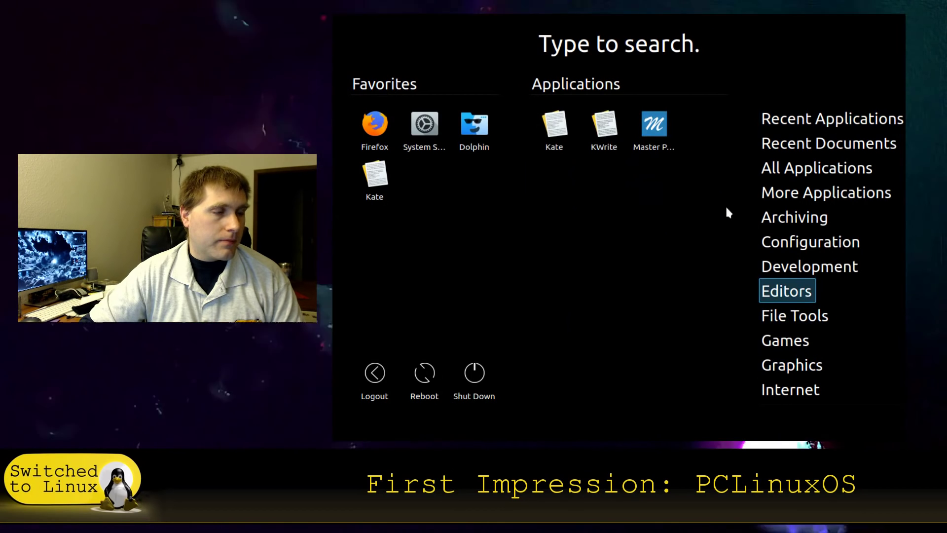
click(666, 299)
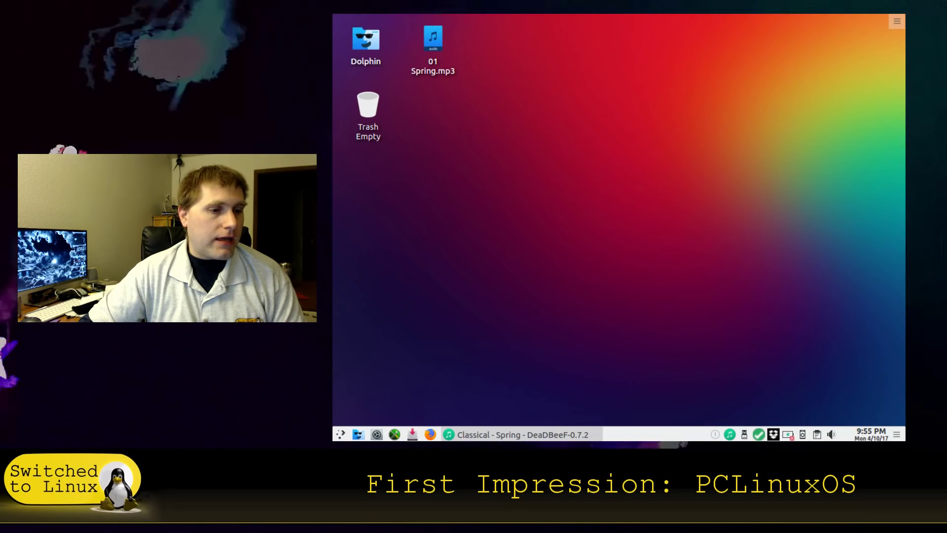
Open the desktop's widget selection and look through the available widgets to the end of the list.
click(896, 21)
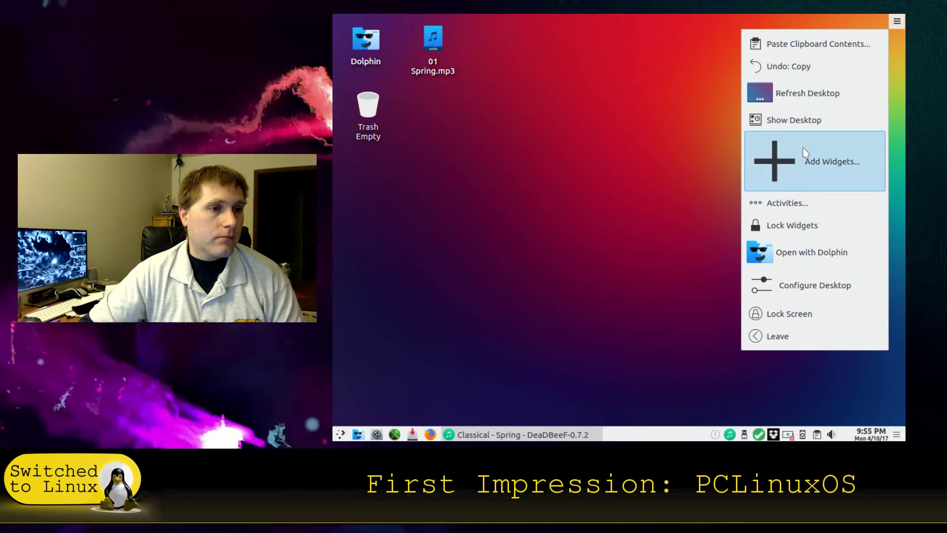
click(804, 149)
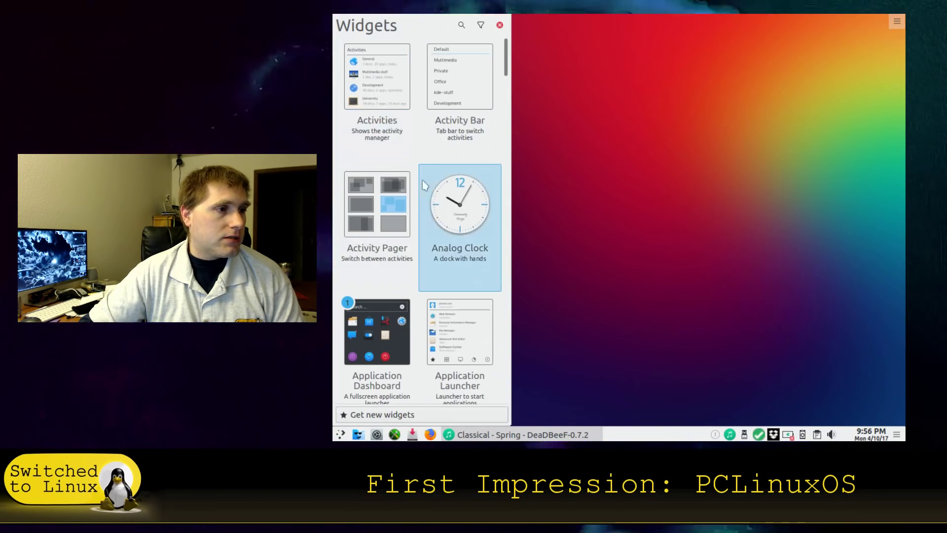
scroll(425, 185, down, 12)
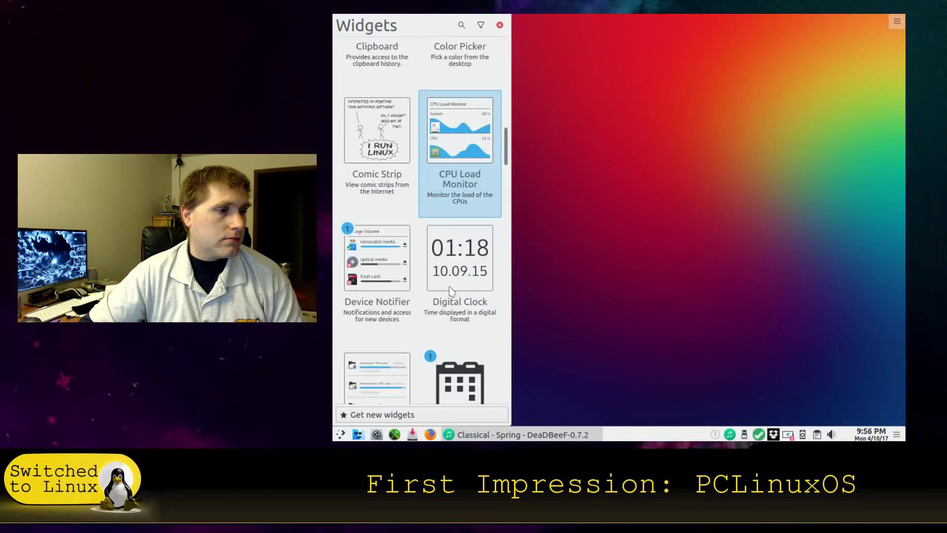
scroll(450, 291, down, 15)
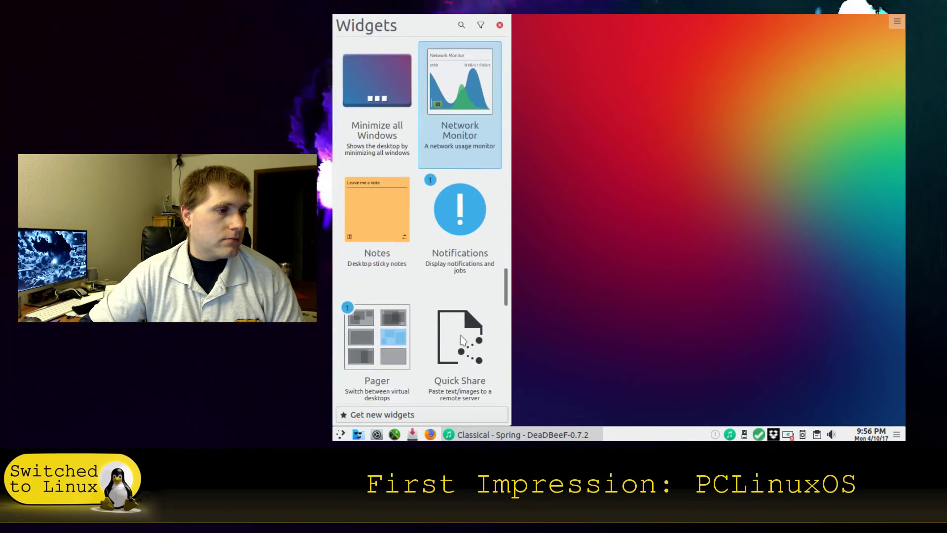
scroll(459, 340, down, 15)
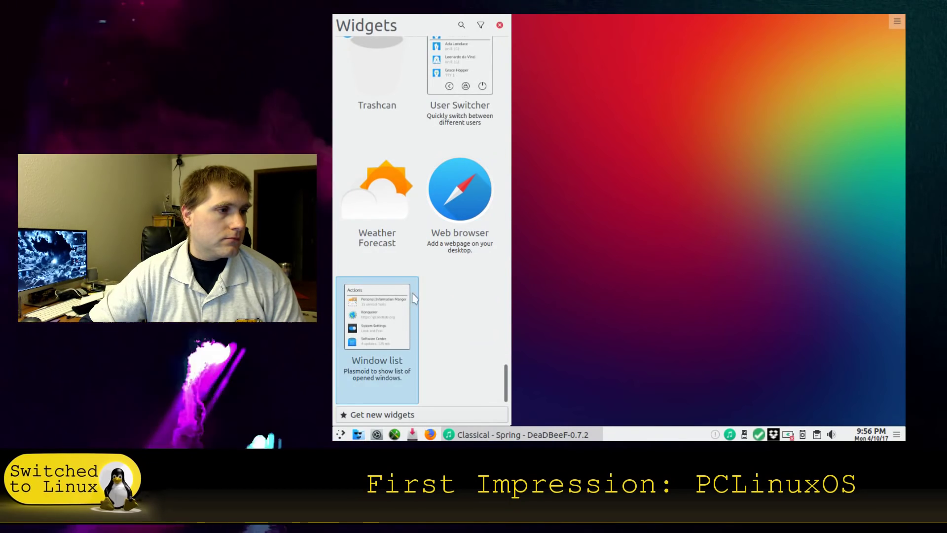
Add the Timer widget to the empty middle area of the desktop and close the widget selection.
scroll(414, 298, up, 5)
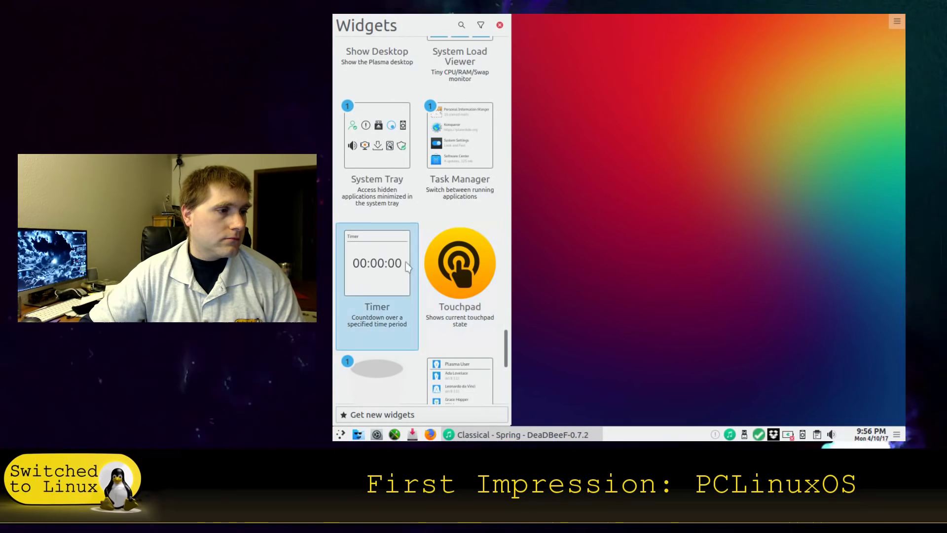
scroll(407, 267, up, 1)
drag(401, 286, 399, 291)
drag(648, 206, 647, 207)
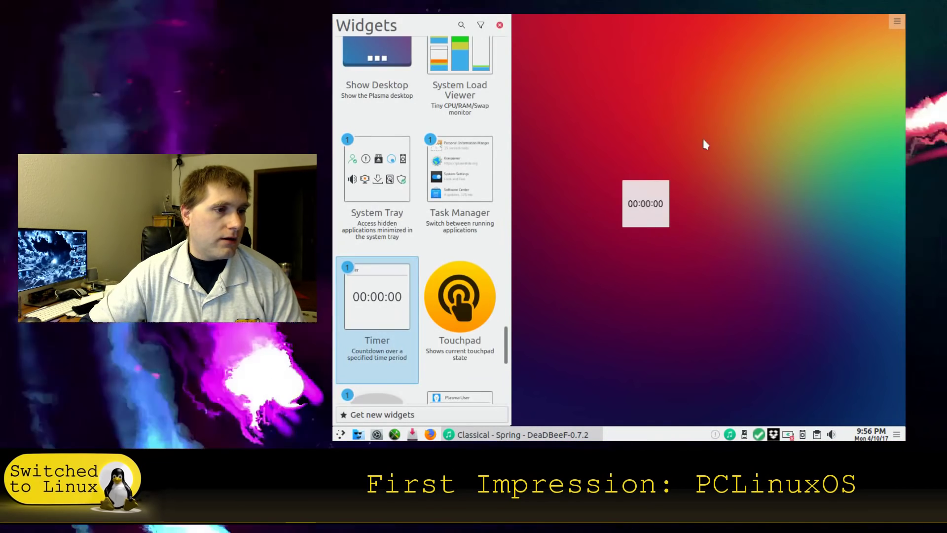
click(500, 26)
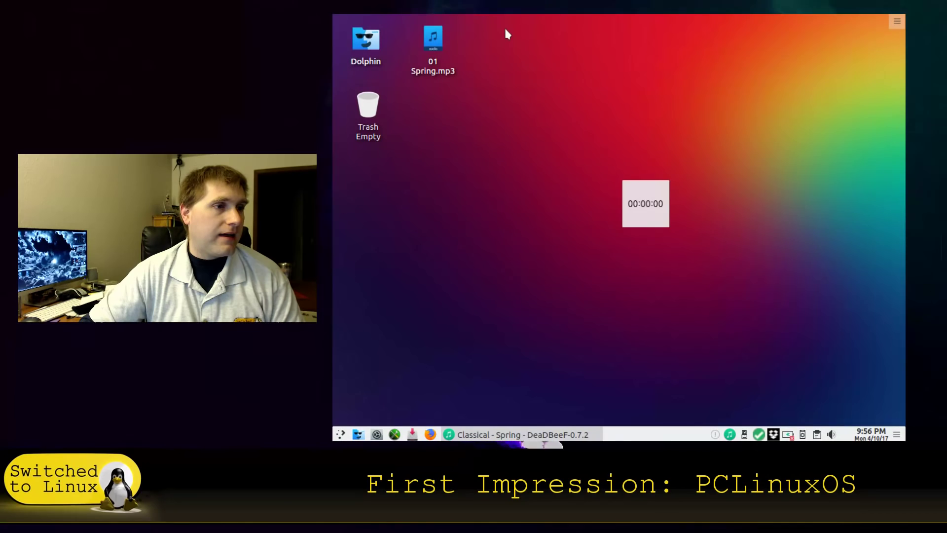
Start a 00:30:00 countdown on the Timer widget and move the widget near the desktop's lower-right corner.
click(640, 208)
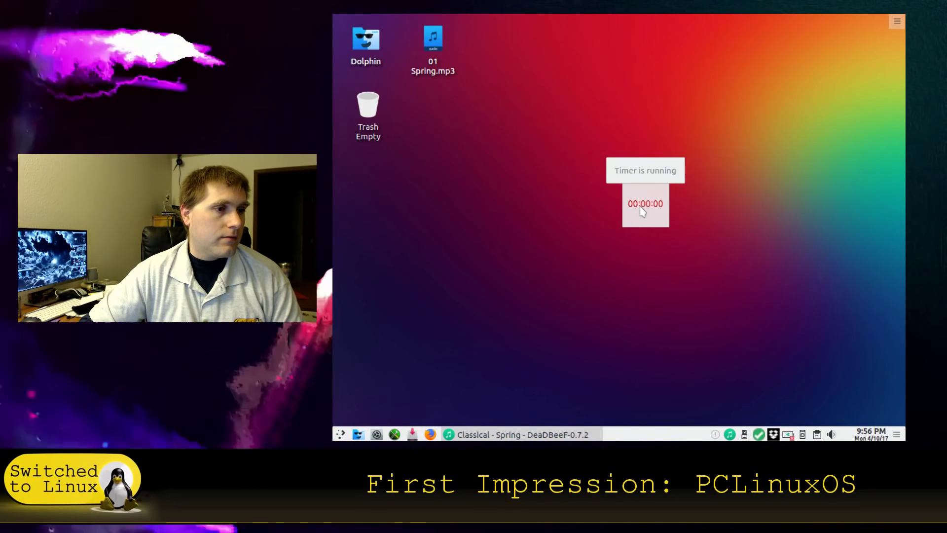
right_click(640, 206)
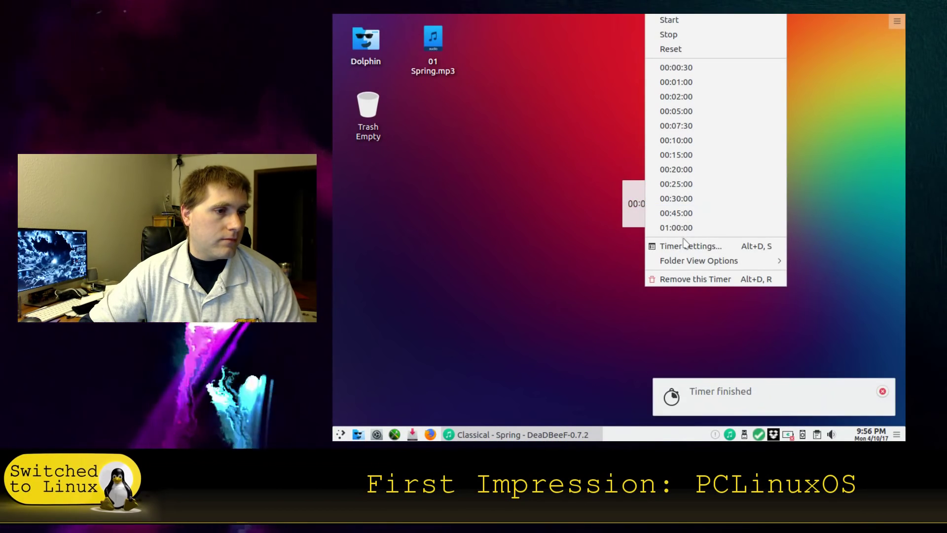
click(680, 199)
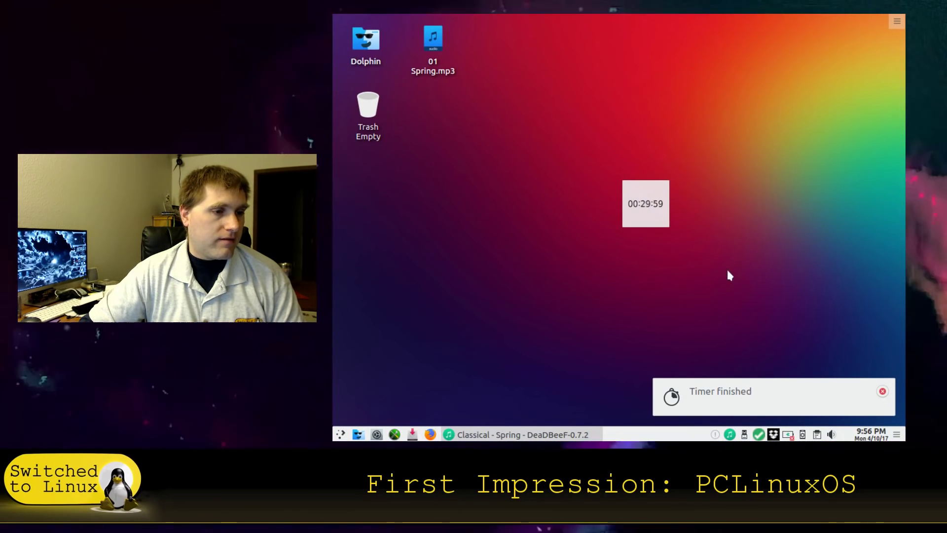
click(881, 391)
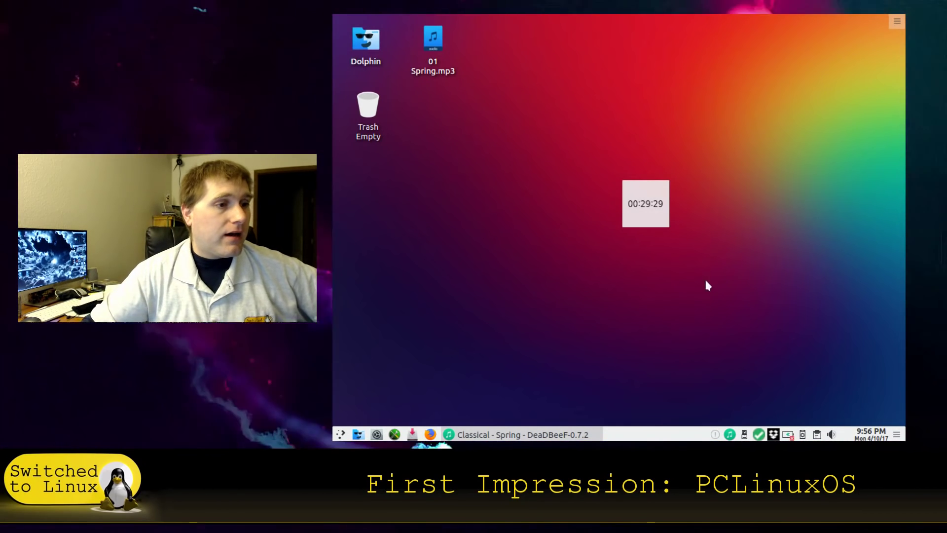
drag(735, 302, 887, 345)
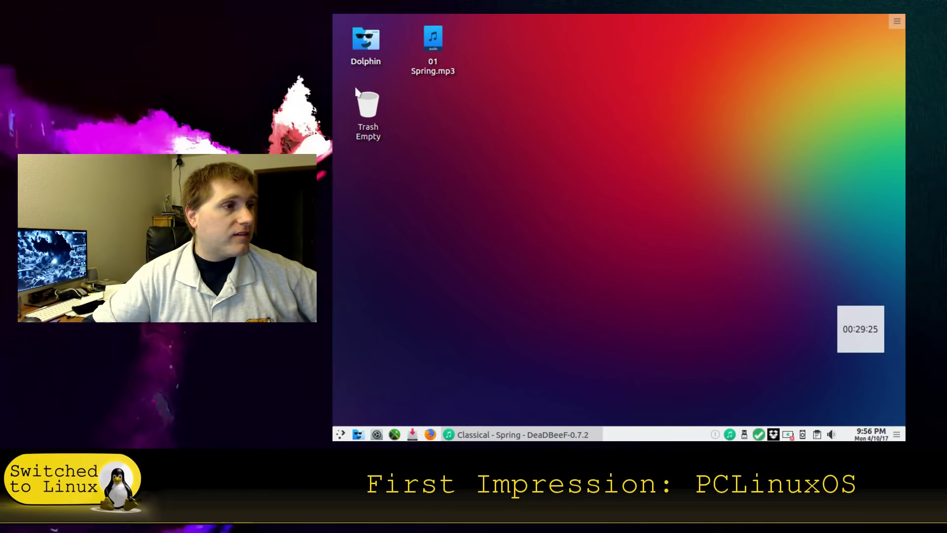
Open the application dashboard to view its recent applications, then close it.
click(340, 434)
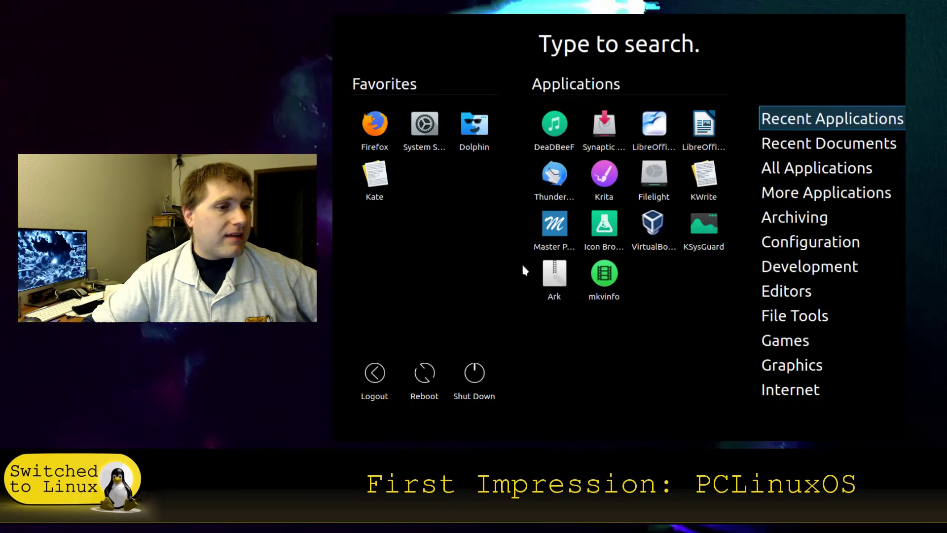
click(670, 342)
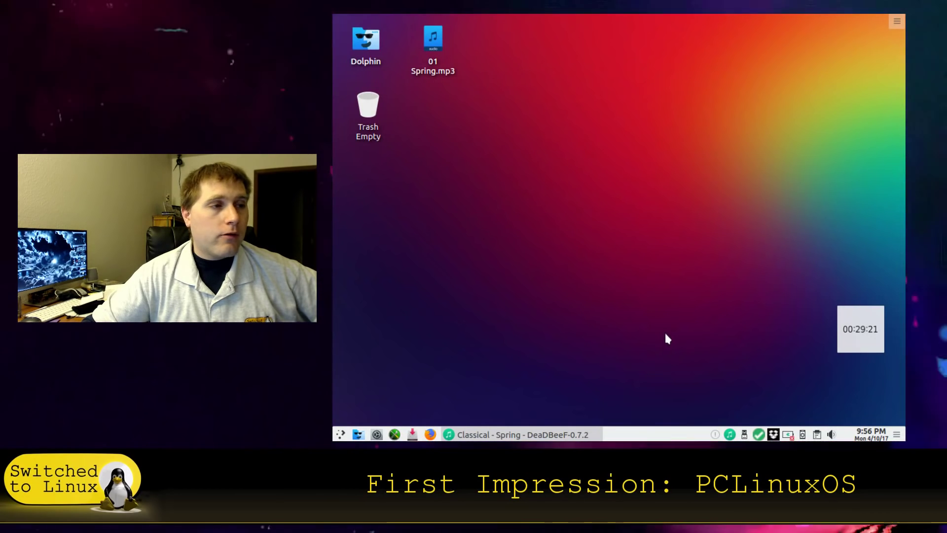